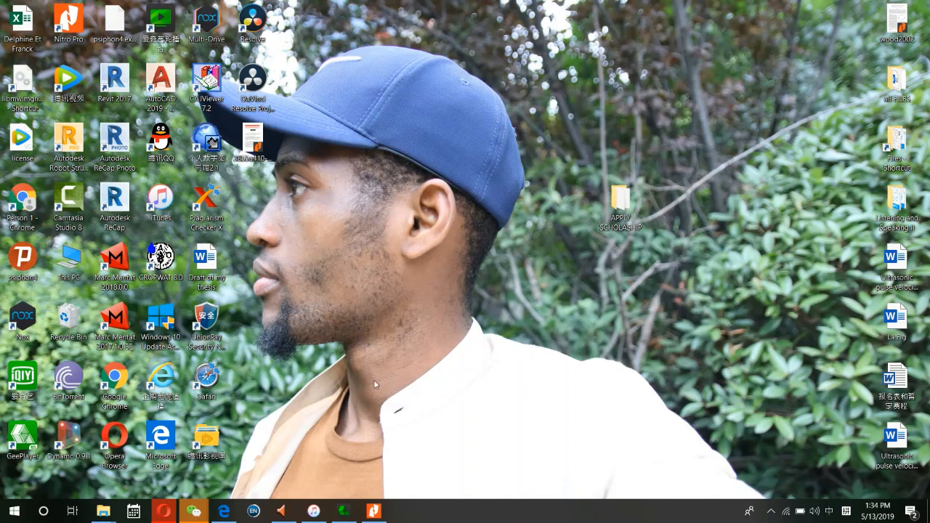
# - Bring up Opera and open the admission.hhu.edu.cn Speed Dial tile to reach the Account Sign In page
pyautogui.click(164, 516)
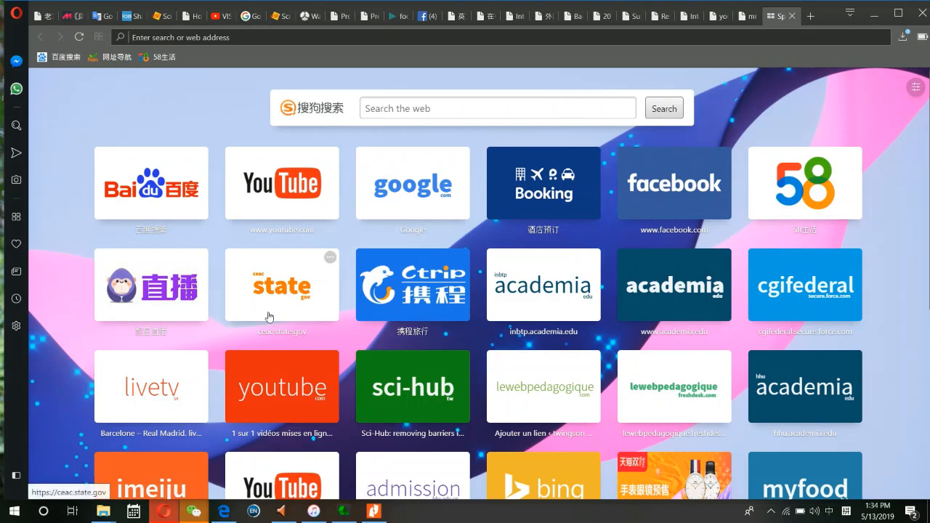
pyautogui.scroll(-4, 684, 366)
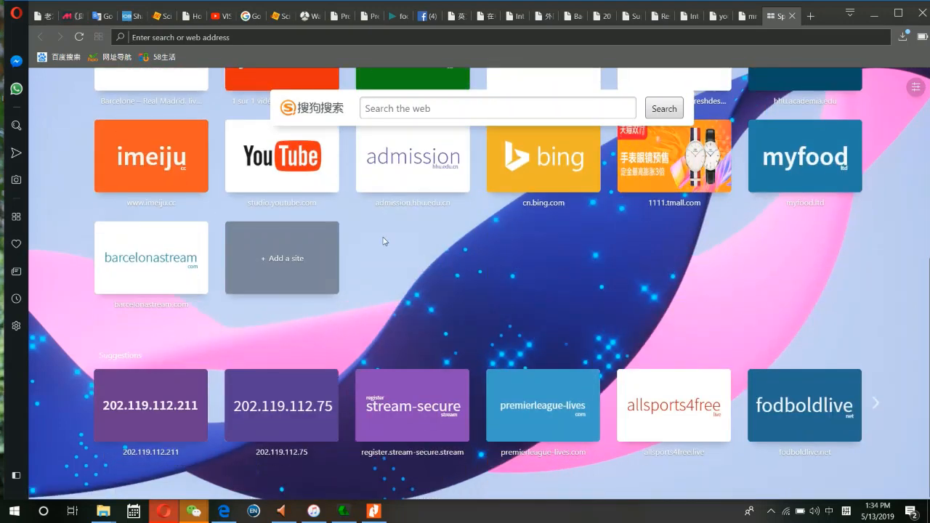
pyautogui.scroll(1, 413, 195)
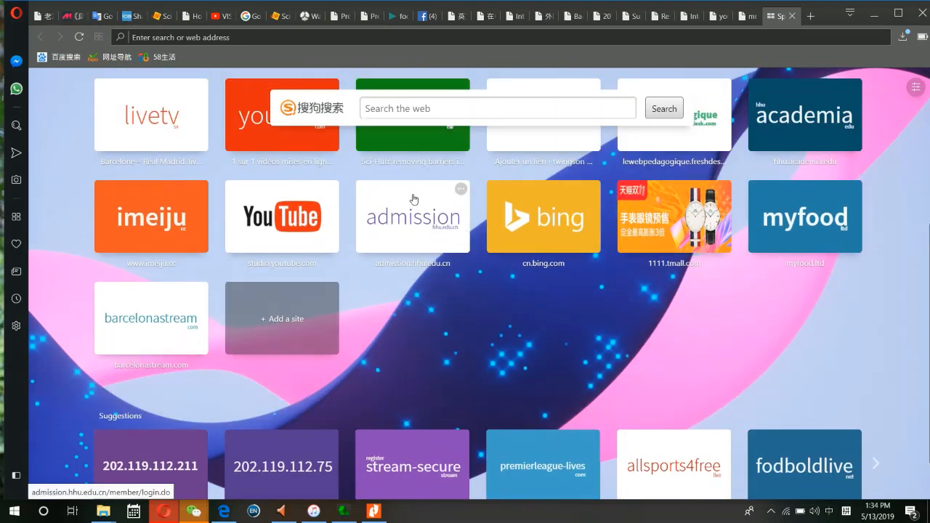
pyautogui.click(418, 215)
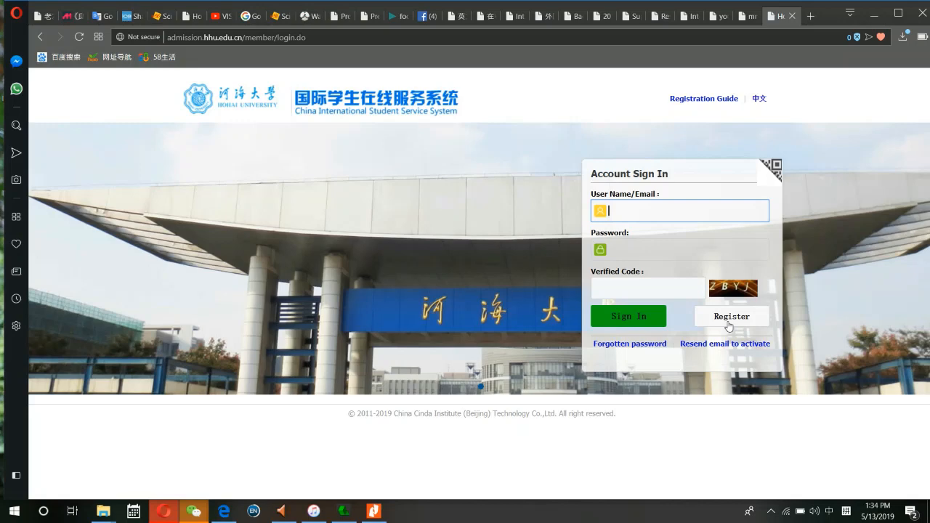
# - Choose Register on the sign-in box and accept the Registration Agreement
pyautogui.click(732, 320)
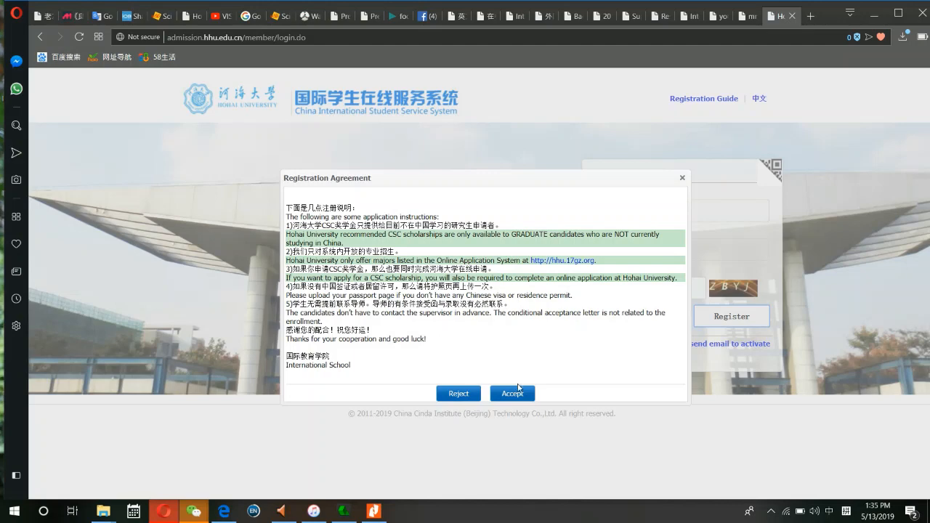
pyautogui.click(521, 396)
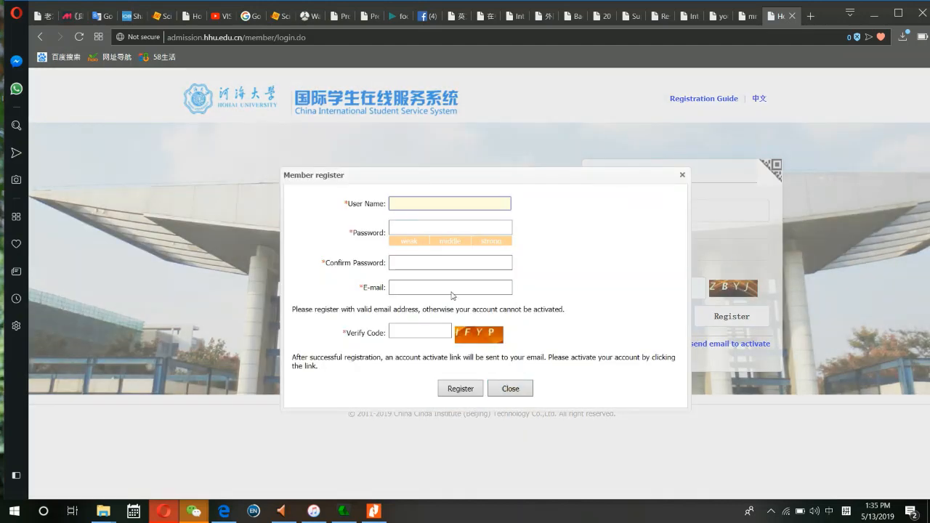
# - Fill the user name from the saved suggestion and paste the password into both password fields
pyautogui.click(416, 200)
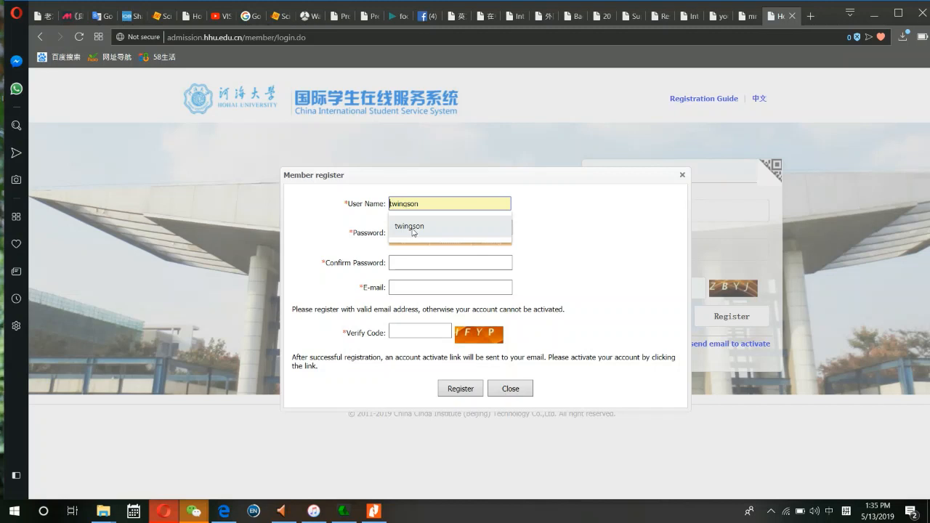
pyautogui.click(411, 226)
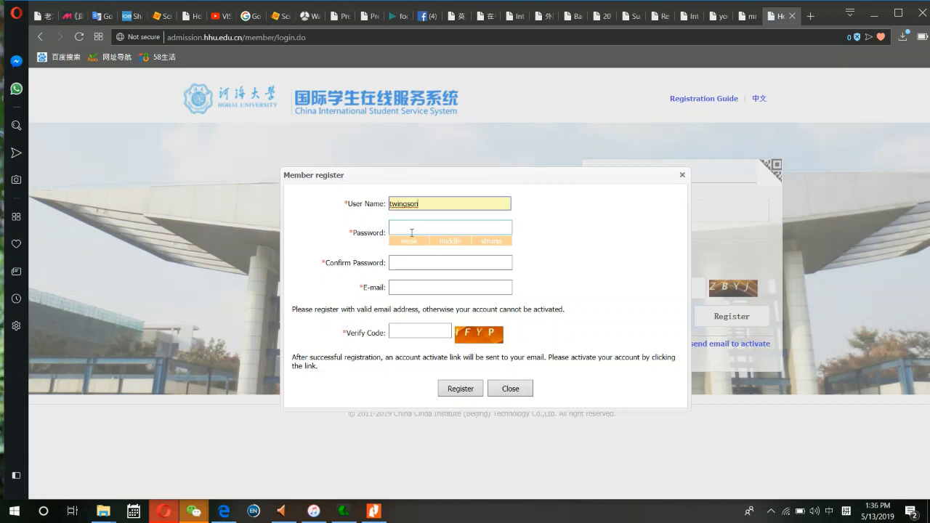
pyautogui.click(411, 233)
pyautogui.hotkey('ctrl', 'v')
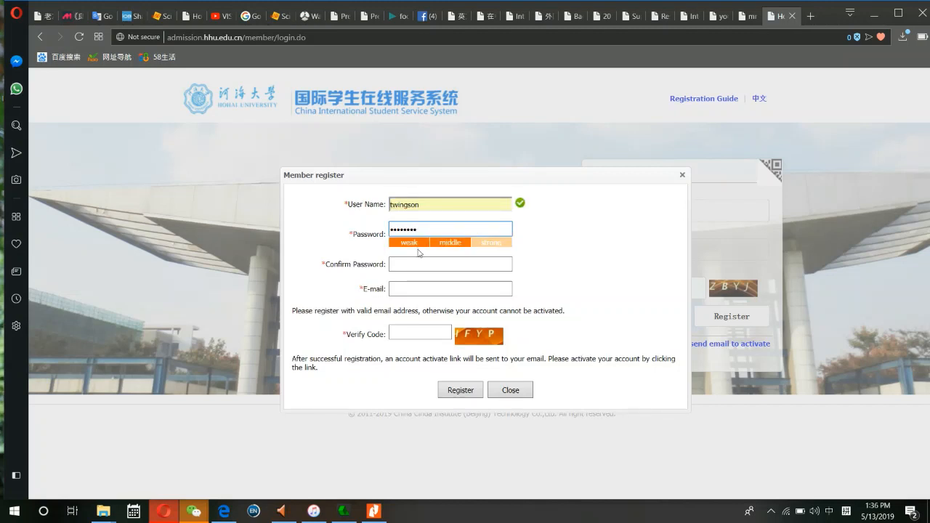
pyautogui.click(424, 263)
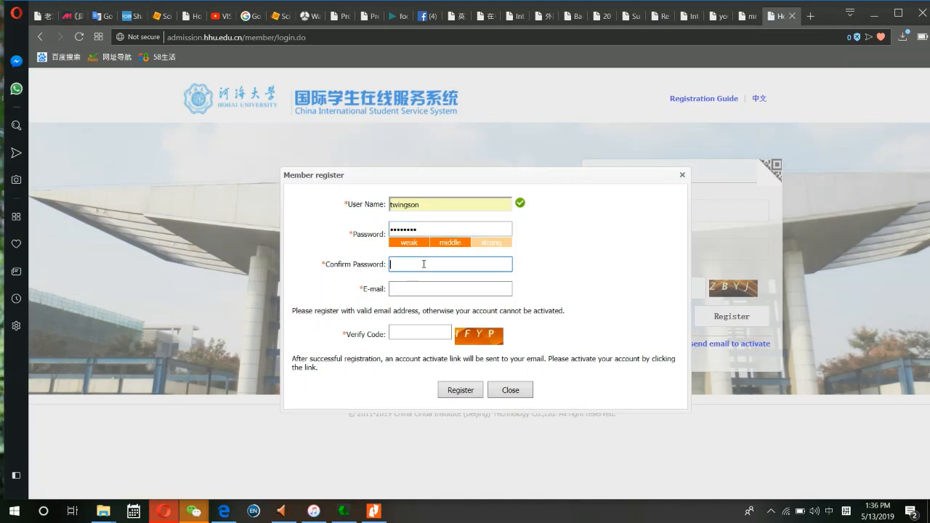
pyautogui.hotkey('ctrl', 'v')
# - Enter the e-mail address and the captcha verification code, then submit the registration
pyautogui.click(403, 288)
pyautogui.write('t')
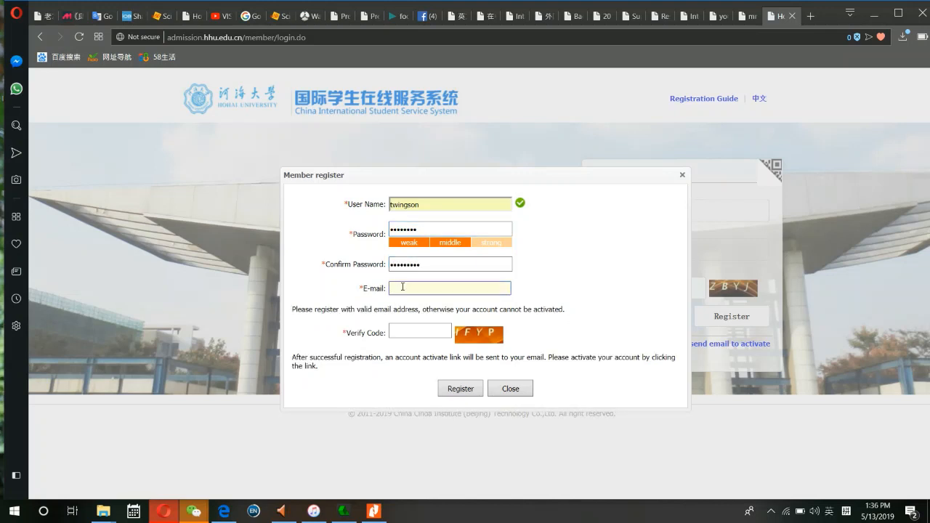
pyautogui.write('ra')
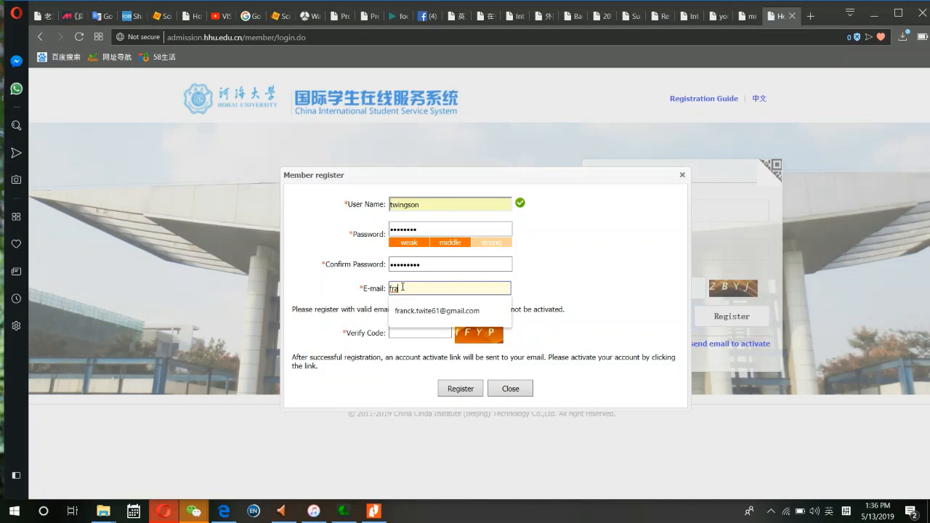
pyautogui.press('BackSpace')
pyautogui.press('BackSpace')
pyautogui.press('BackSpace')
pyautogui.write('twio')
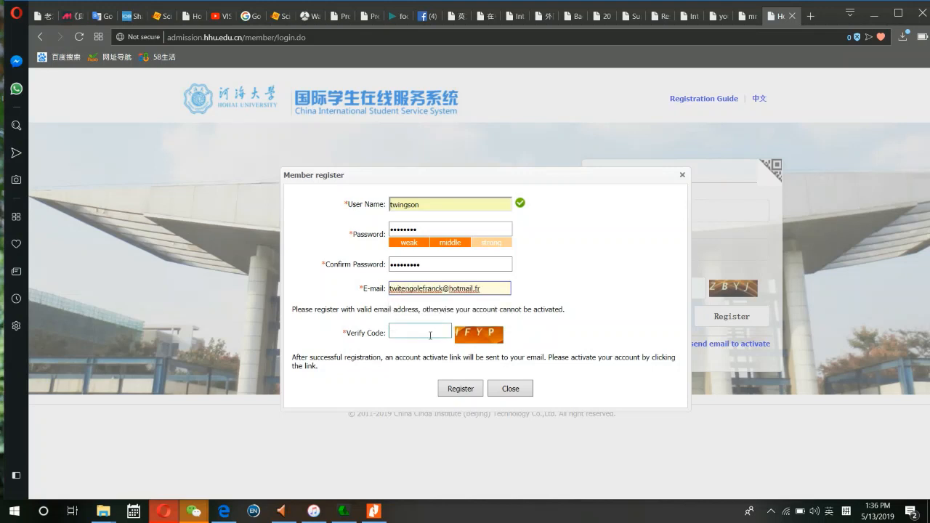
pyautogui.click(429, 335)
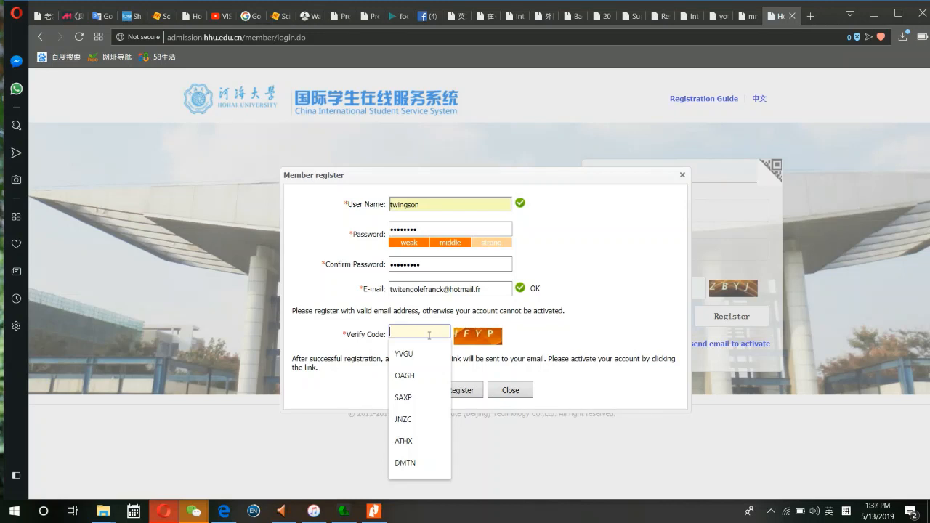
pyautogui.write('IF')
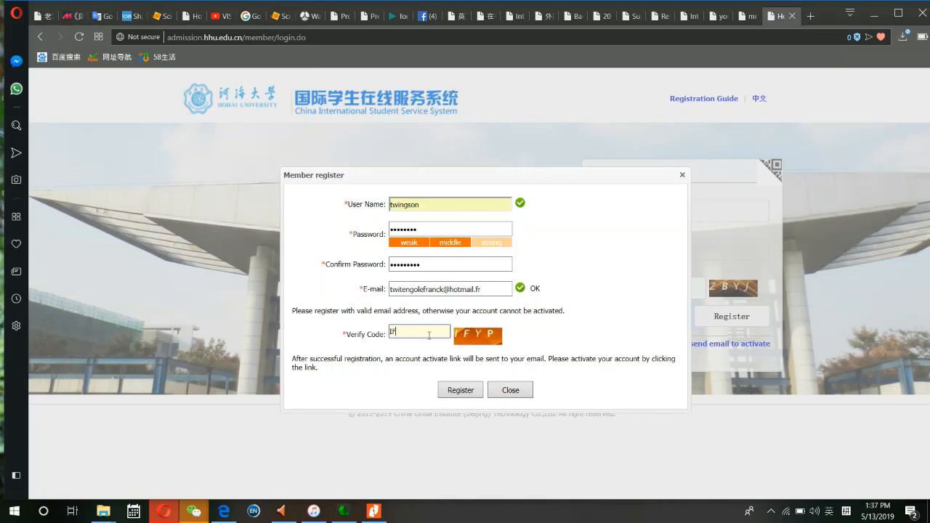
pyautogui.write('YP')
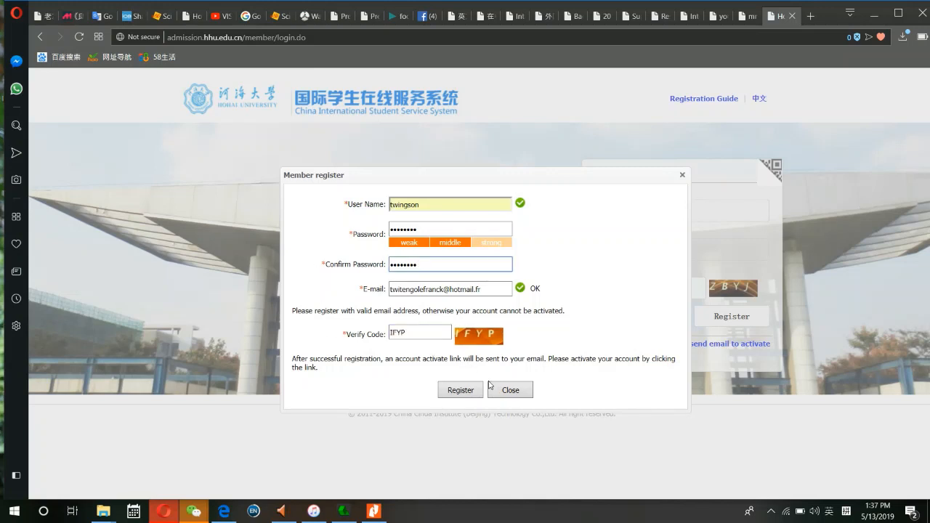
pyautogui.click(460, 390)
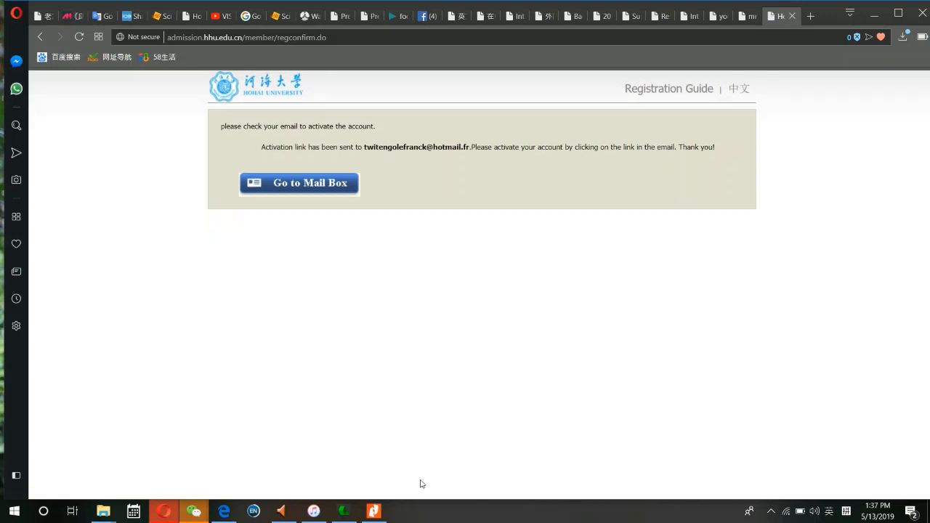
# - Go to the mail box from the registration confirmation page to find the activation e-mail
pyautogui.click(295, 191)
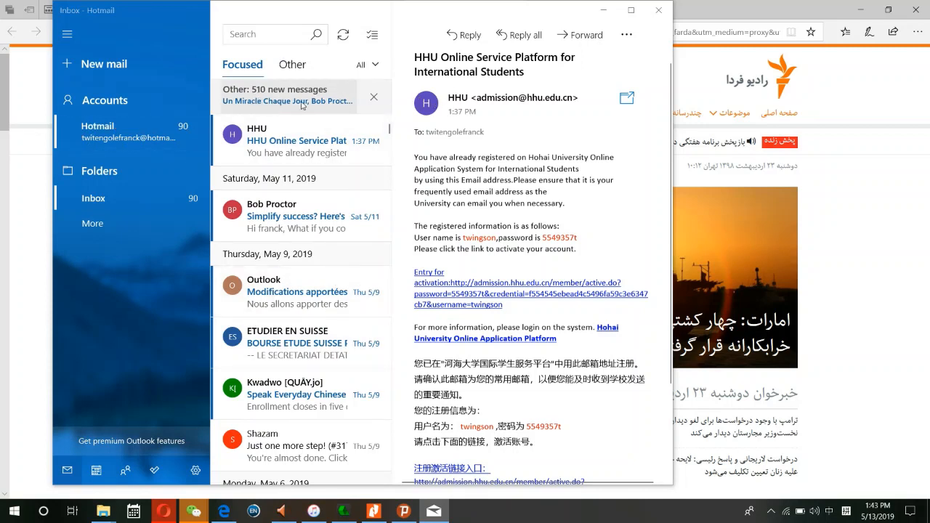
# - Open the HHU registration message in Windows Mail and read through its account details and activation link
pyautogui.click(270, 141)
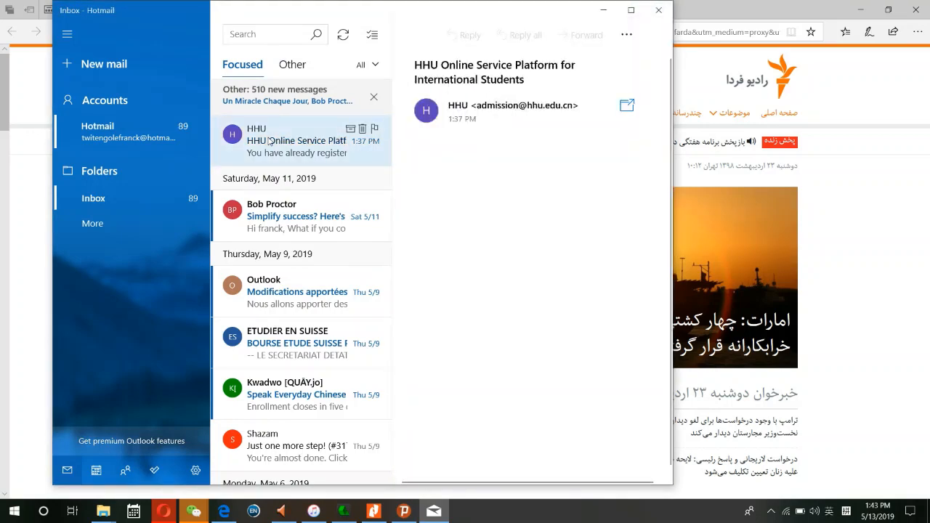
pyautogui.scroll(-3, 499, 218)
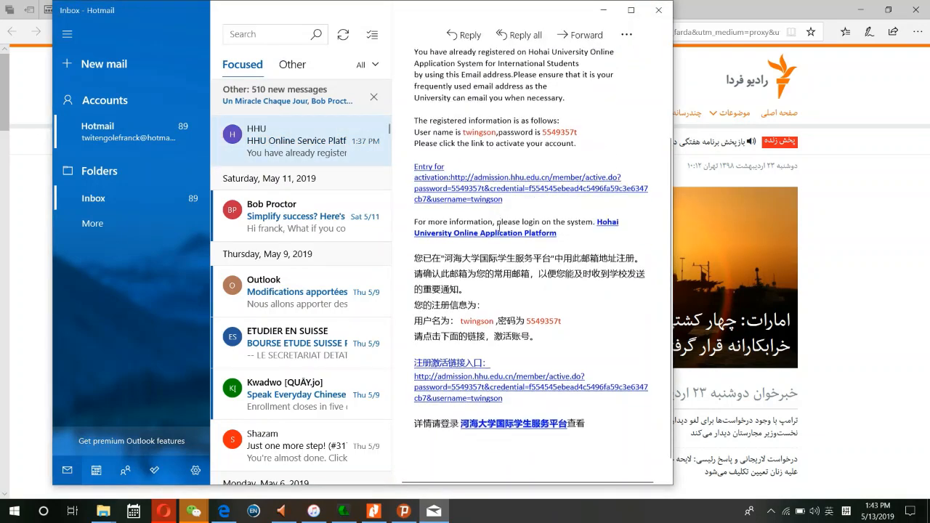
pyautogui.scroll(3, 500, 233)
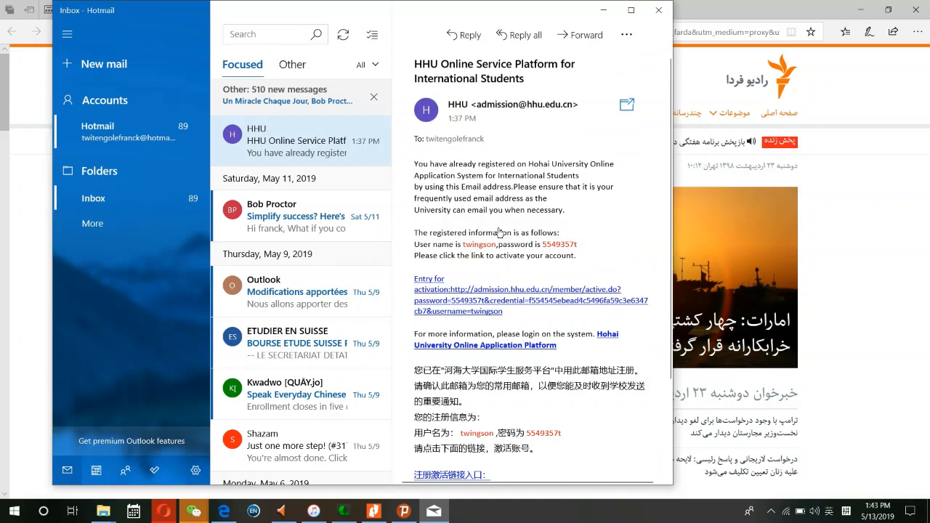
pyautogui.scroll(-3, 500, 233)
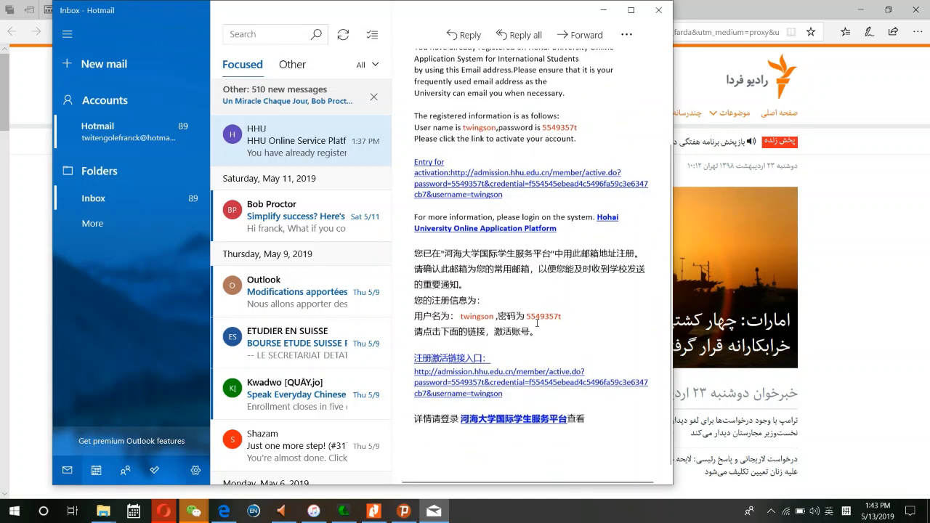
pyautogui.scroll(3, 531, 316)
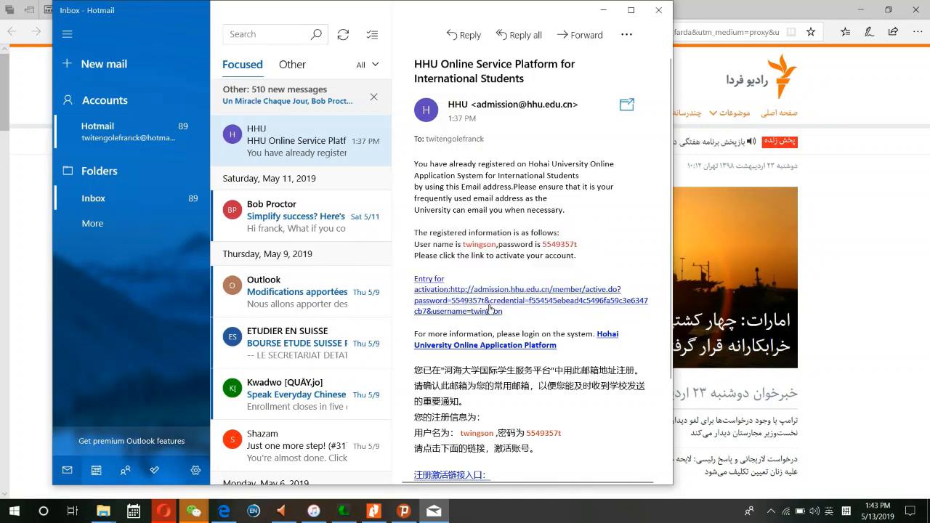
# - Follow the e-mail's activation link to get 'Active user success!' in Edge, then close that tab
pyautogui.click(489, 308)
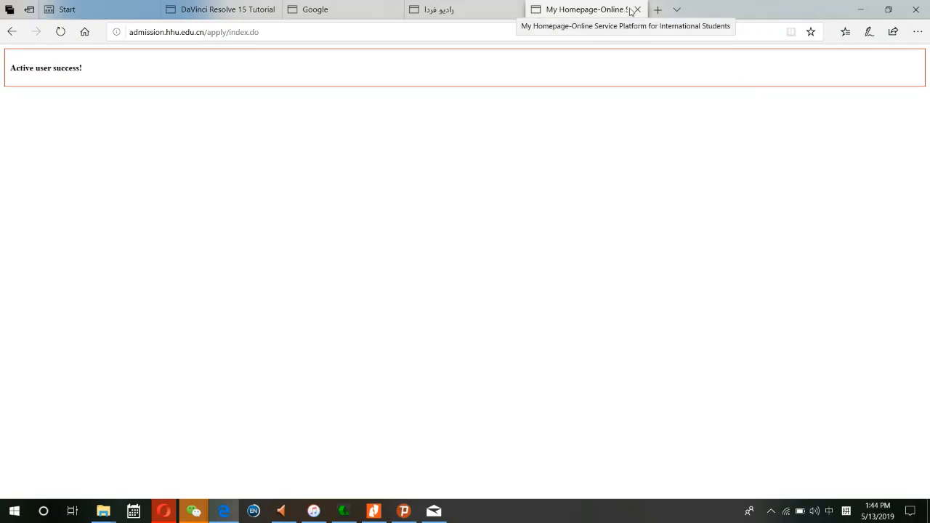
pyautogui.click(638, 10)
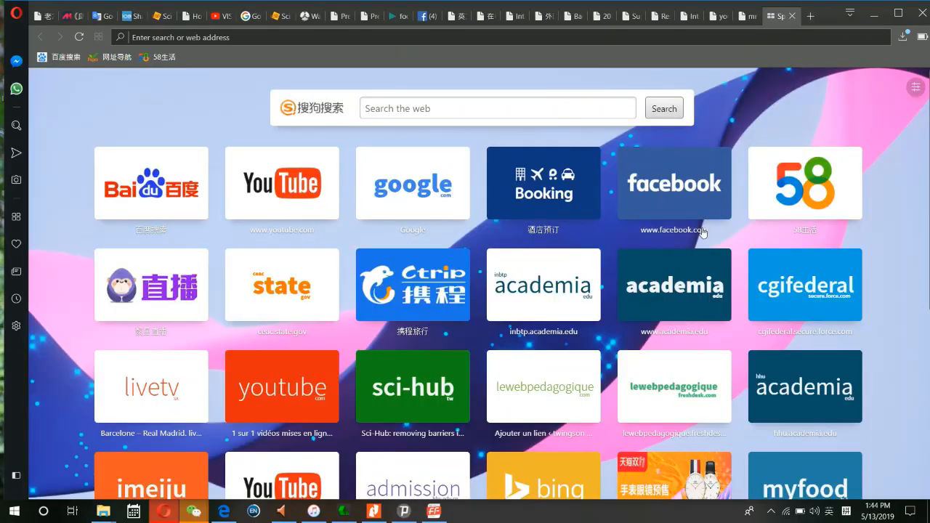
# - Return to the HHU admission sign-in page from Opera's Speed Dial
pyautogui.scroll(-4, 235, 359)
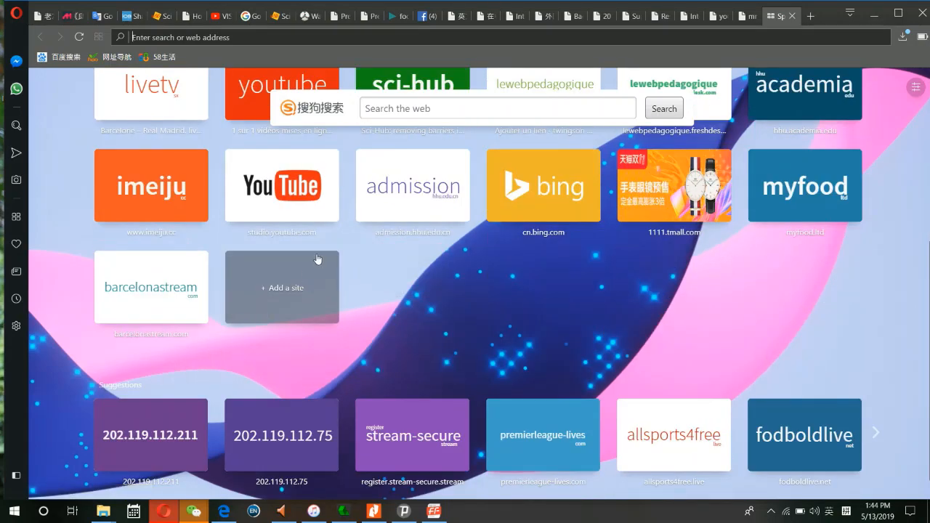
pyautogui.scroll(2, 813, 248)
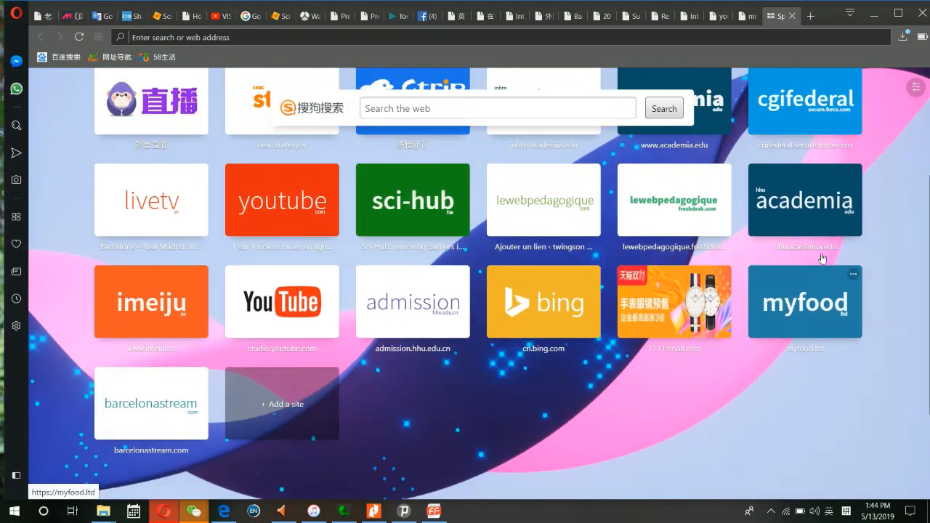
pyautogui.scroll(3, 820, 260)
pyautogui.scroll(-4, 184, 330)
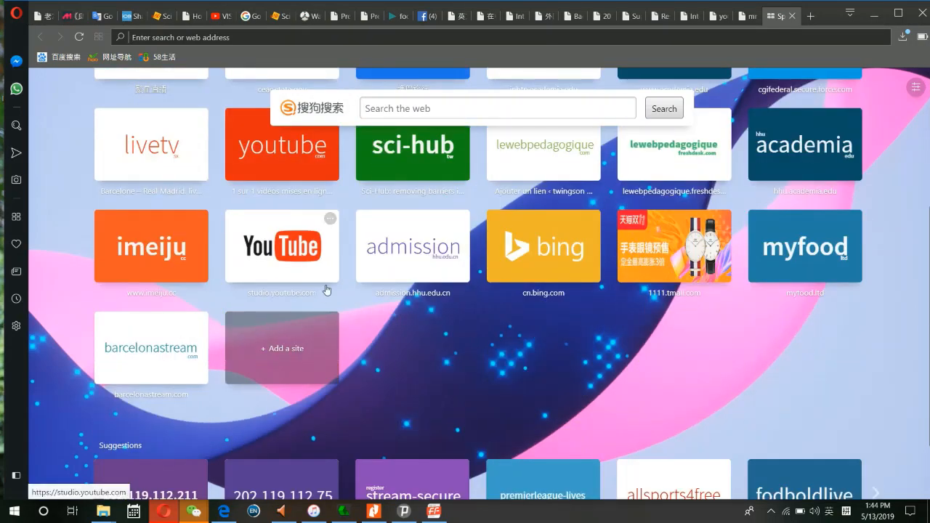
pyautogui.click(418, 254)
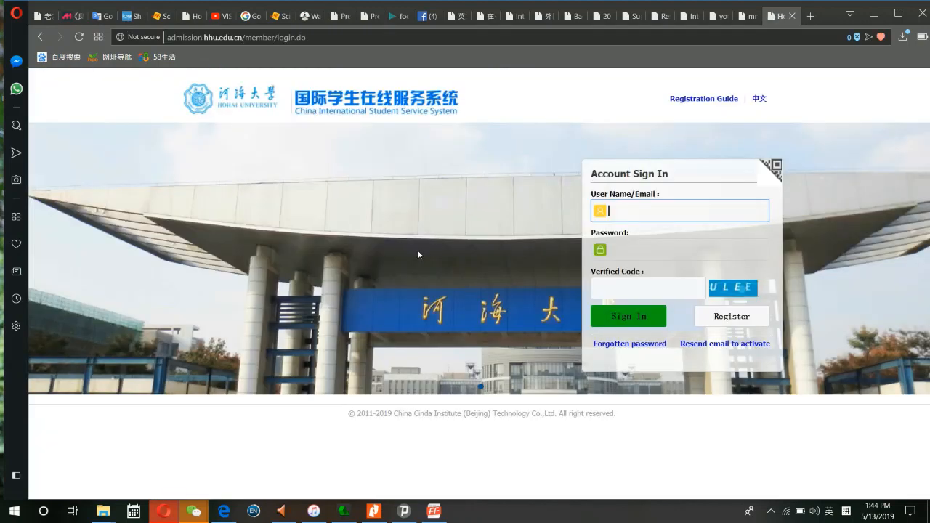
# - Sign in with the account user name, password and the image verification code
pyautogui.click(677, 215)
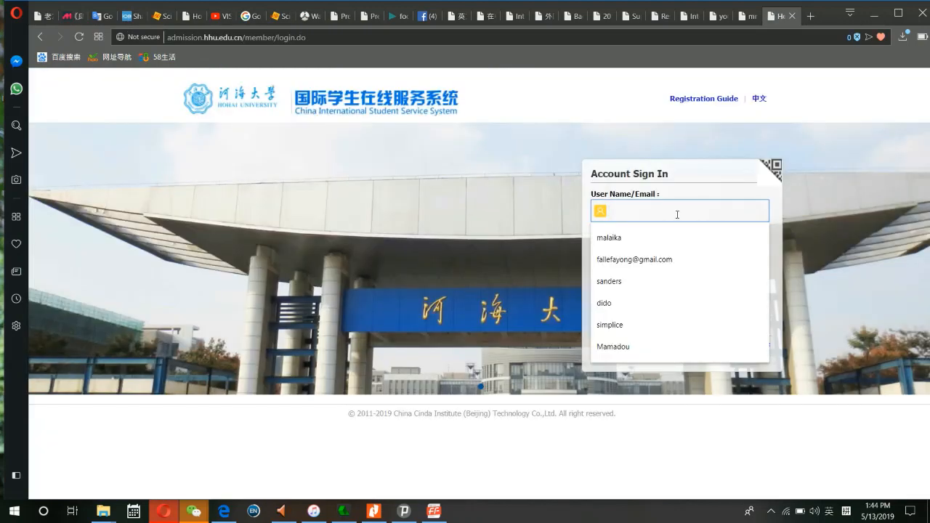
pyautogui.write('twingsom')
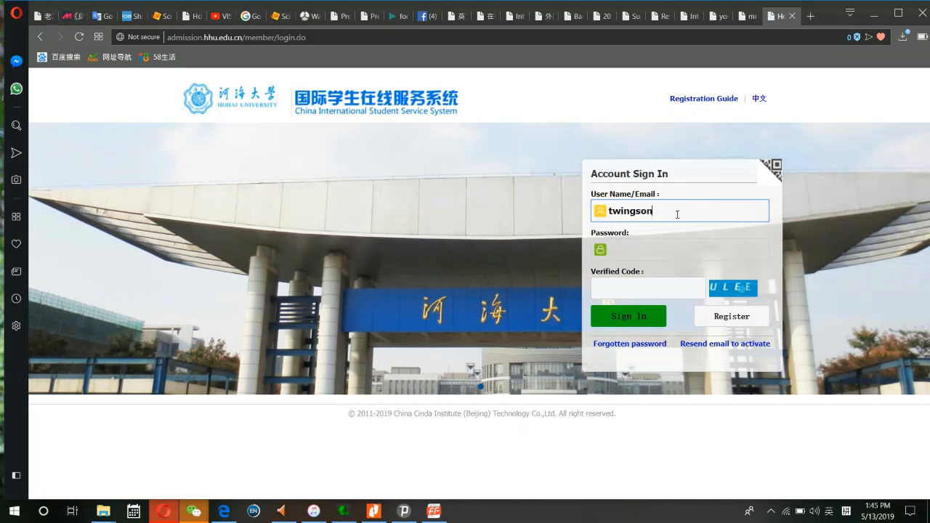
pyautogui.click(645, 287)
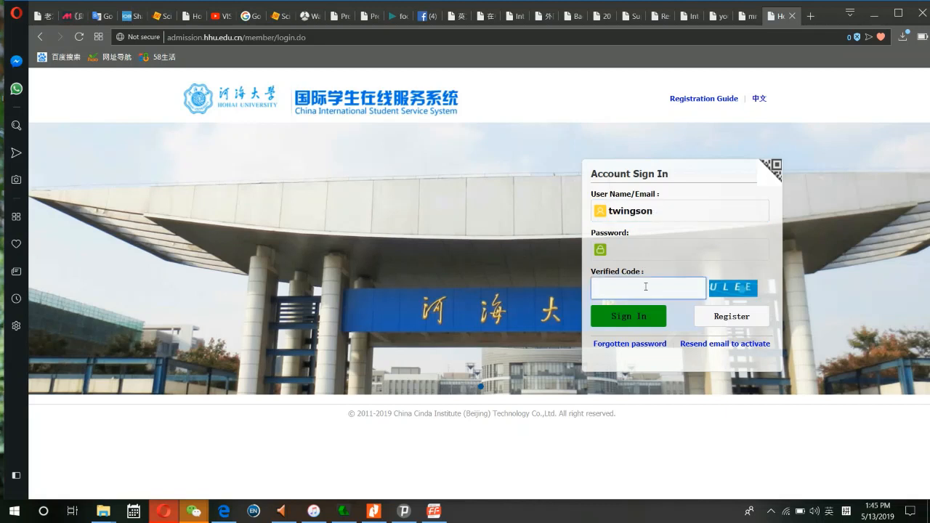
pyautogui.click(645, 254)
pyautogui.write('********')
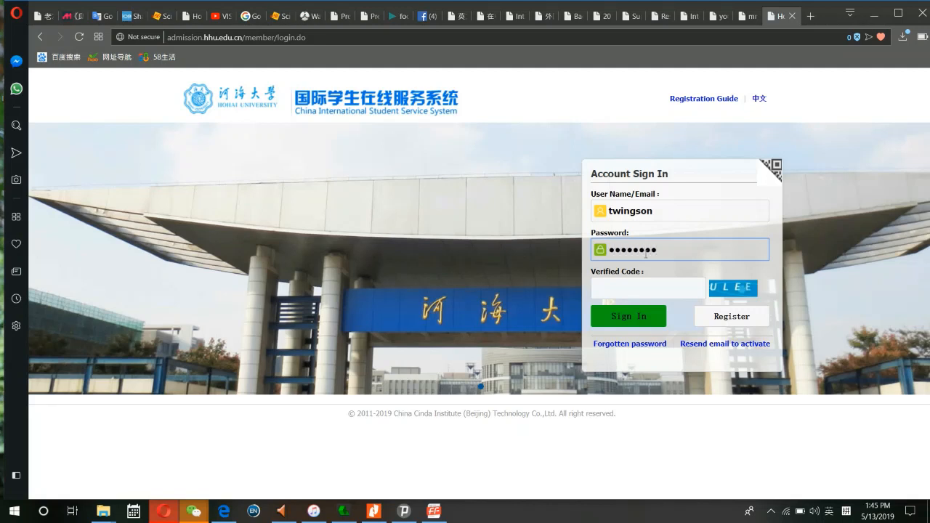
pyautogui.click(639, 293)
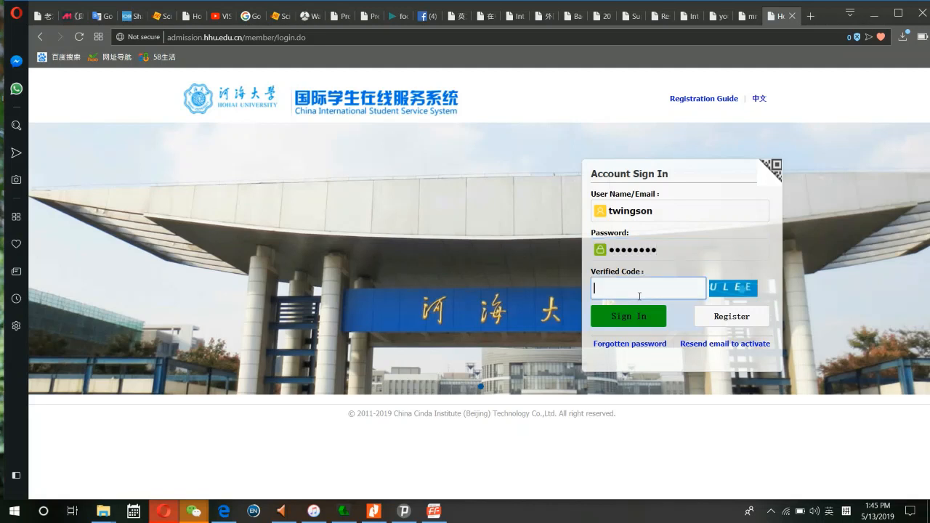
pyautogui.write('ULEE')
pyautogui.click(636, 322)
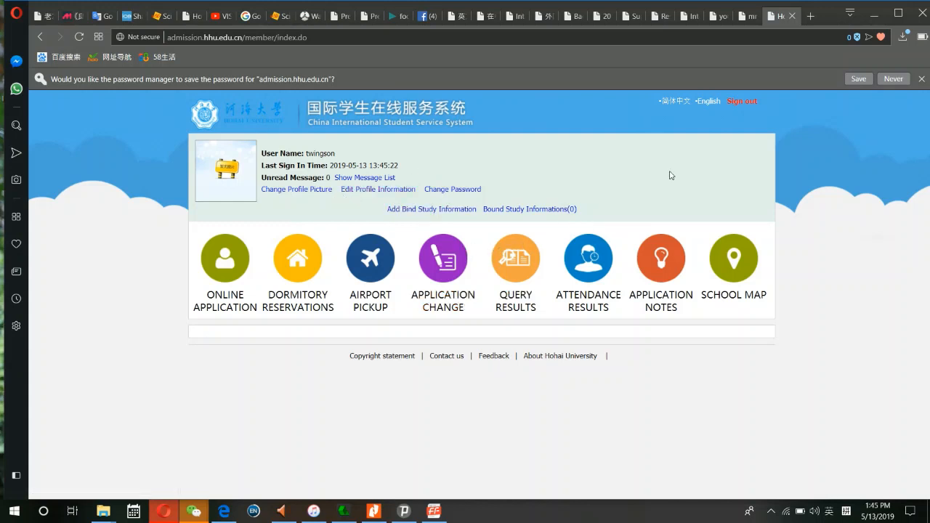
# - Decline the browser's offer to save the password on the member home page
pyautogui.click(740, 101)
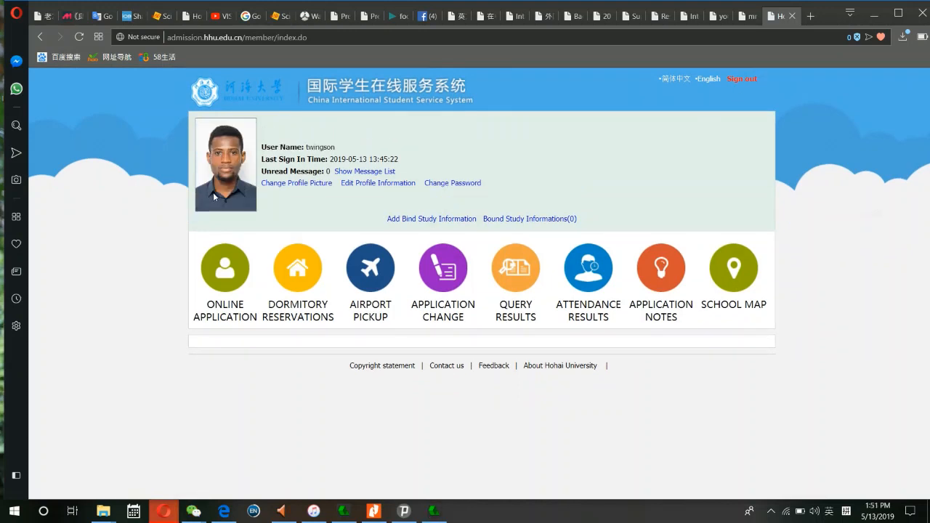
# - Choose Online Application, Chinese school scholarship and Master Student to reach the 26-programme Study Plan List
pyautogui.click(225, 285)
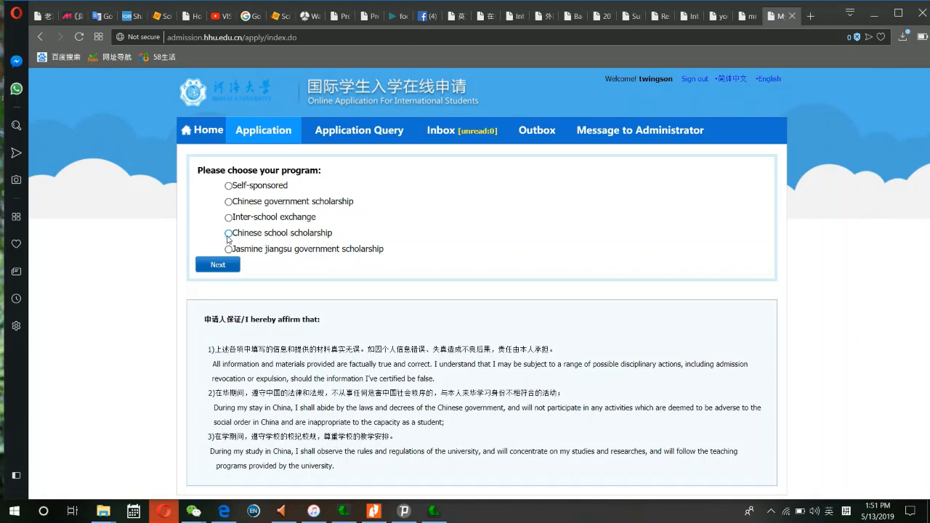
pyautogui.click(228, 233)
pyautogui.click(214, 270)
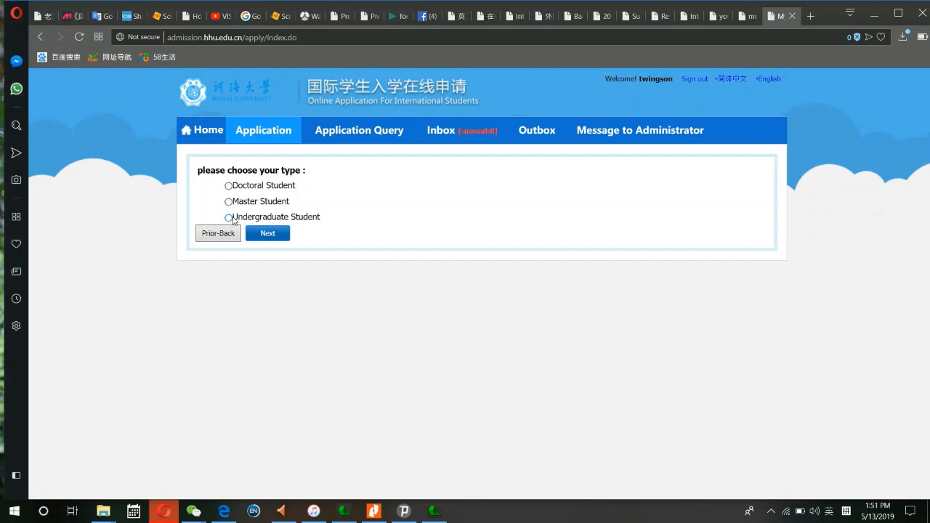
pyautogui.click(229, 203)
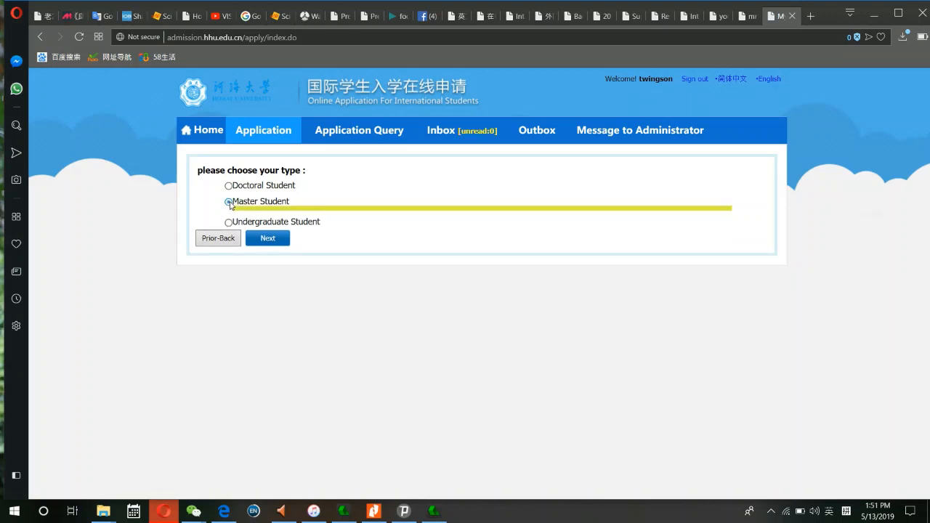
pyautogui.click(266, 239)
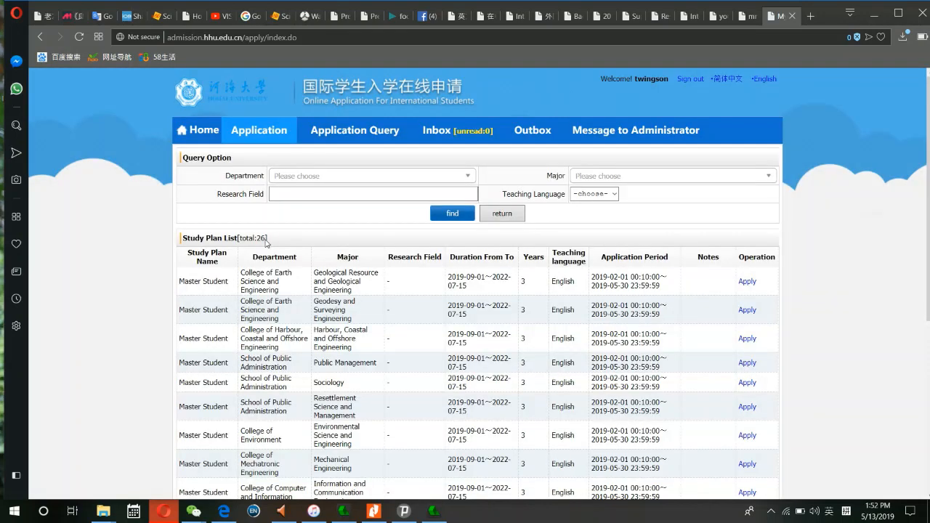
# - Set the Department filter to College of Civil and Transportation Engineering
pyautogui.scroll(-3, 270, 285)
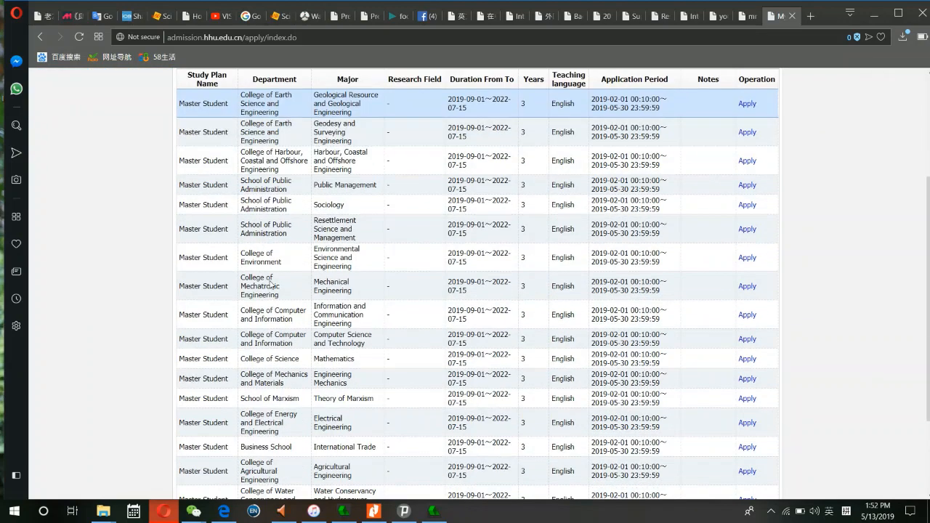
pyautogui.scroll(3, 289, 251)
pyautogui.click(295, 194)
pyautogui.click(313, 177)
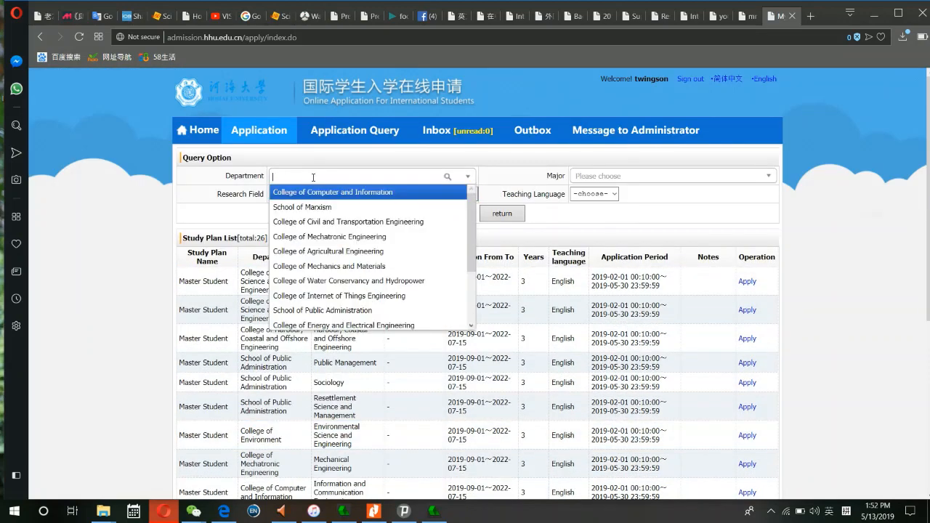
pyautogui.scroll(-2, 338, 263)
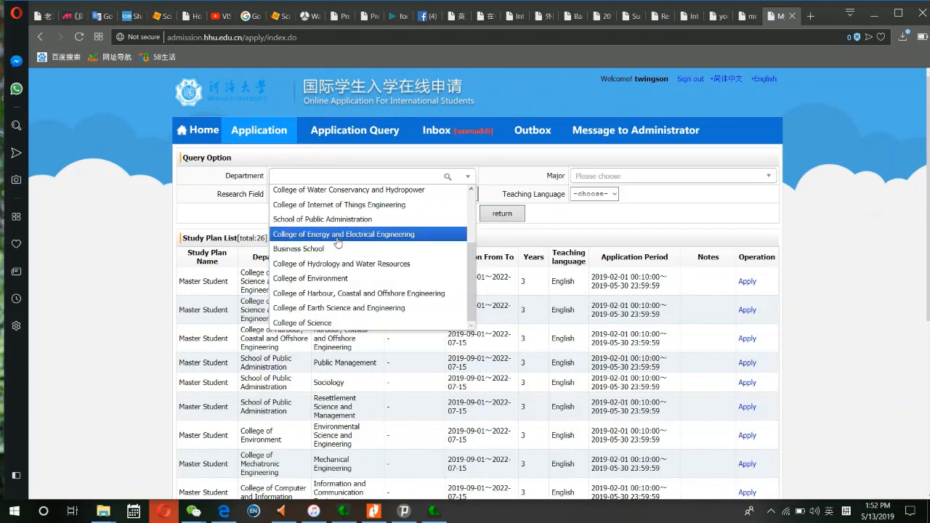
pyautogui.scroll(2, 336, 215)
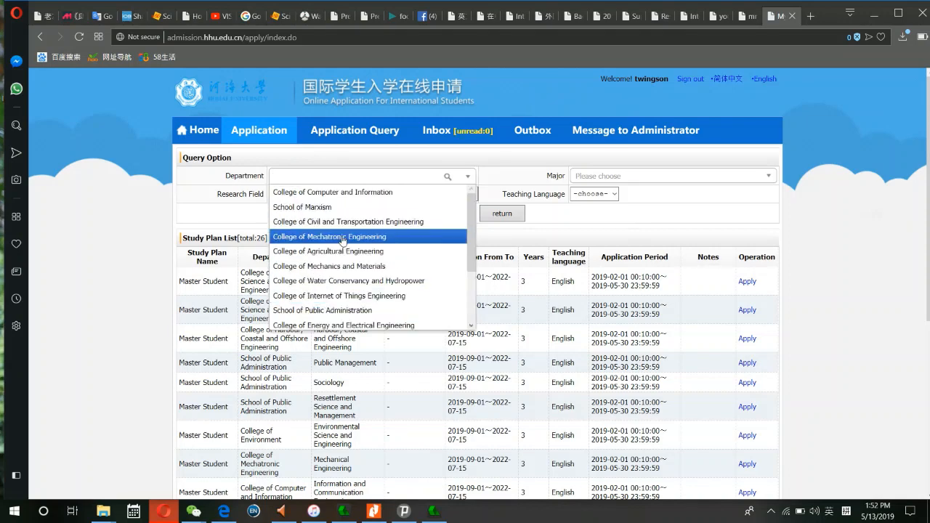
pyautogui.scroll(-2, 347, 277)
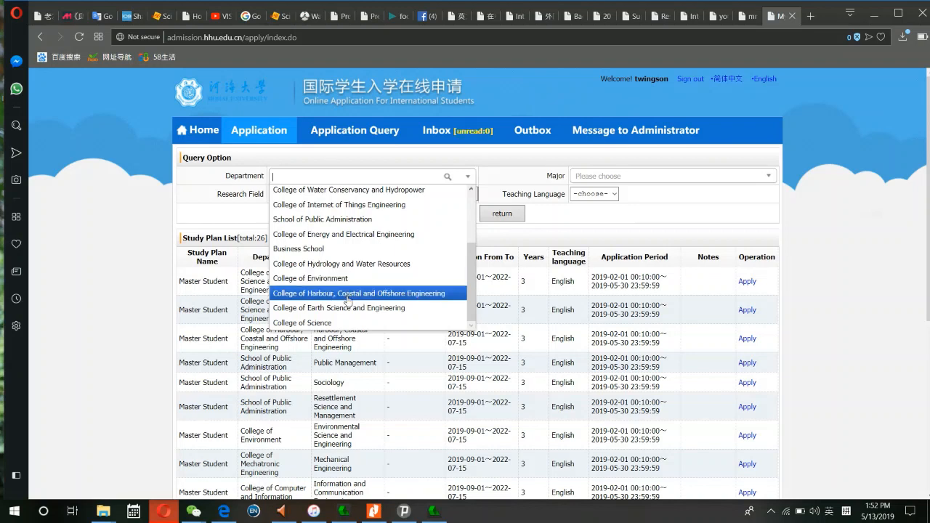
pyautogui.scroll(2, 350, 308)
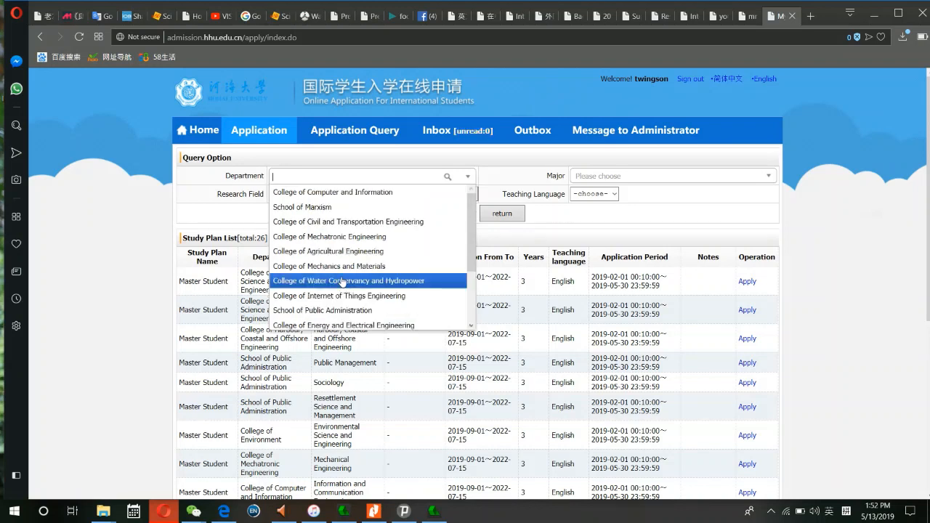
pyautogui.click(345, 222)
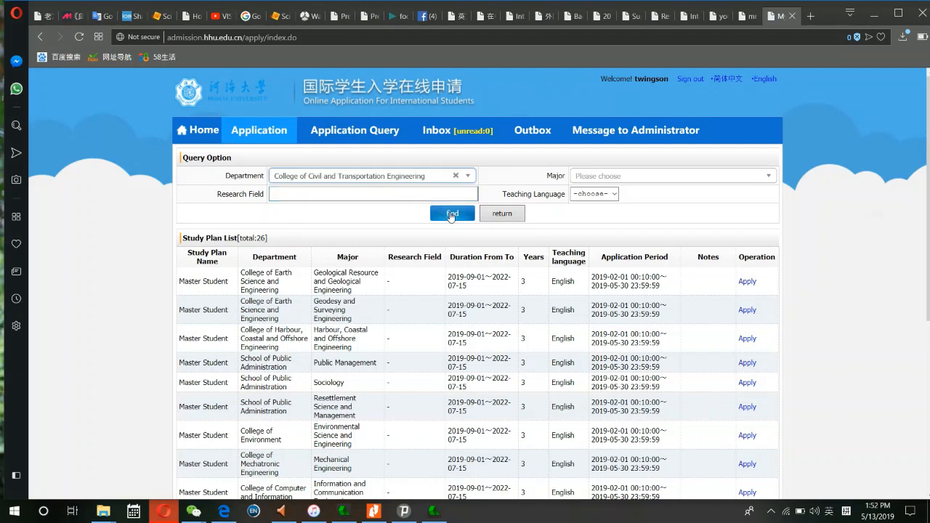
# - Set Major to Civil Engineering and Teaching Language to English, then search the study plans
pyautogui.click(584, 176)
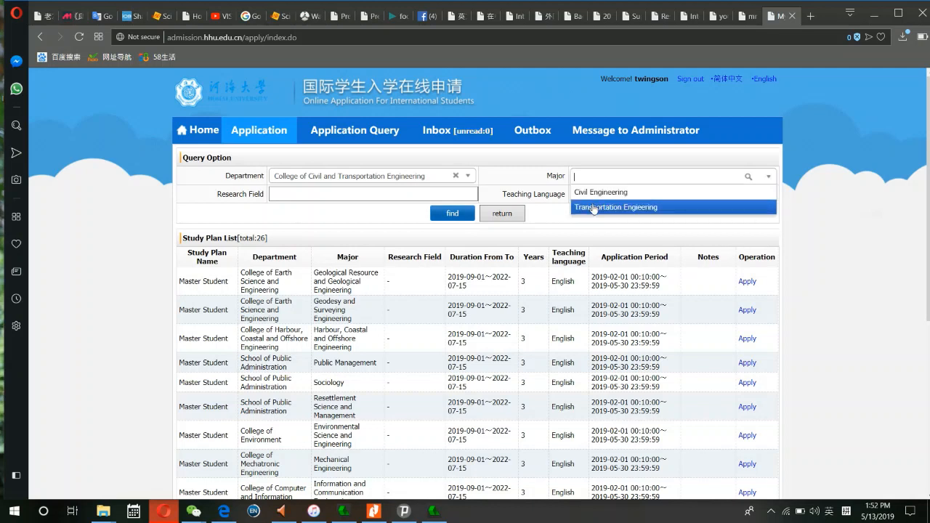
pyautogui.click(594, 193)
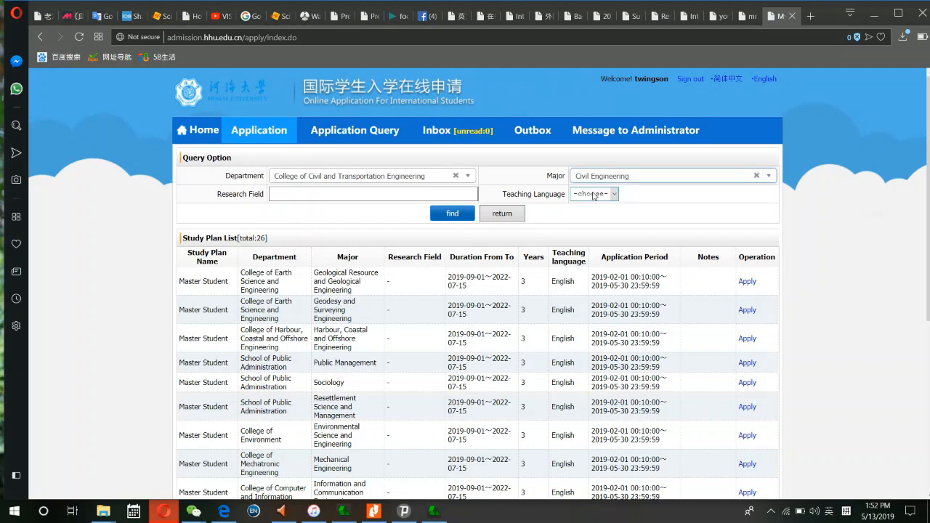
pyautogui.click(614, 194)
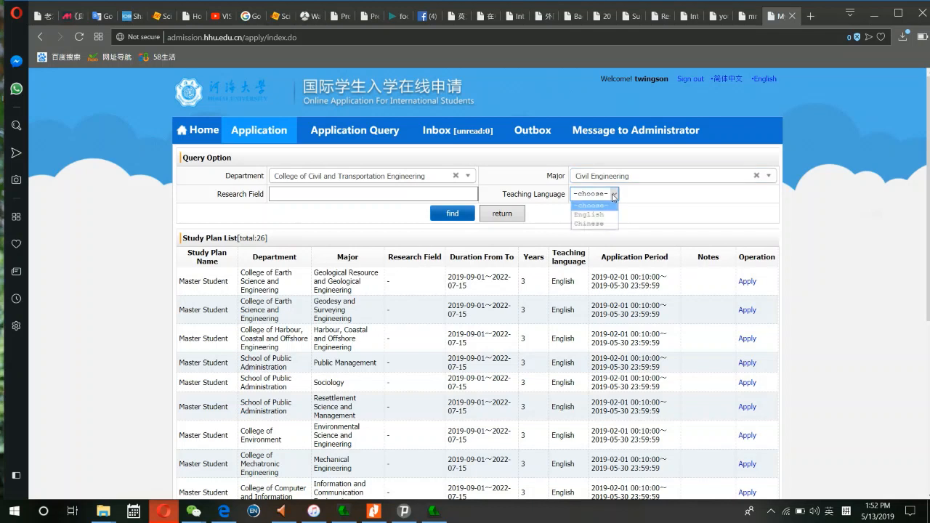
pyautogui.click(591, 215)
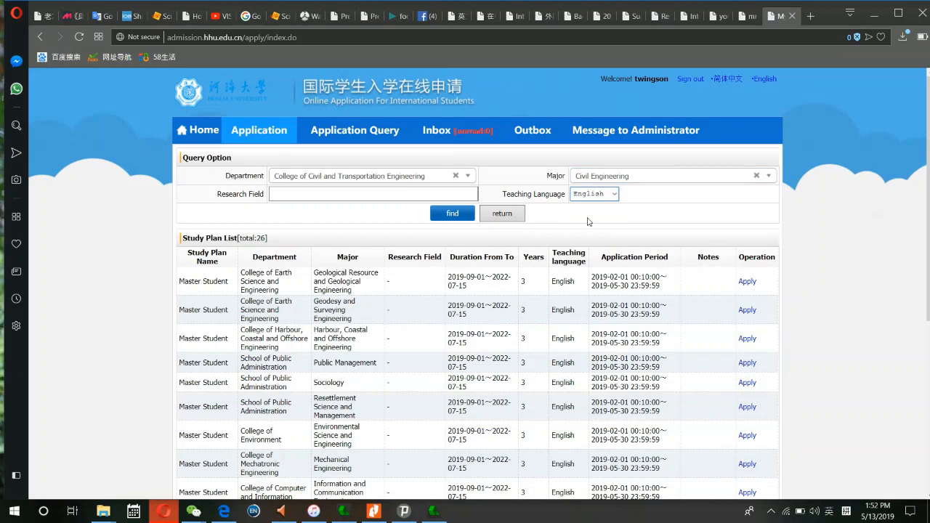
pyautogui.click(452, 214)
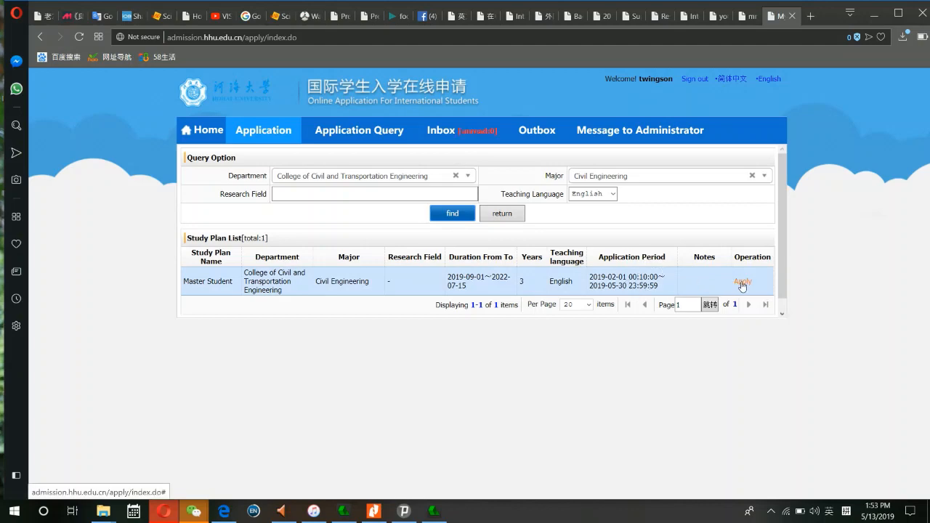
# - Choose the Civil Engineering master's plan and enter the applicant's family and given names
pyautogui.click(742, 282)
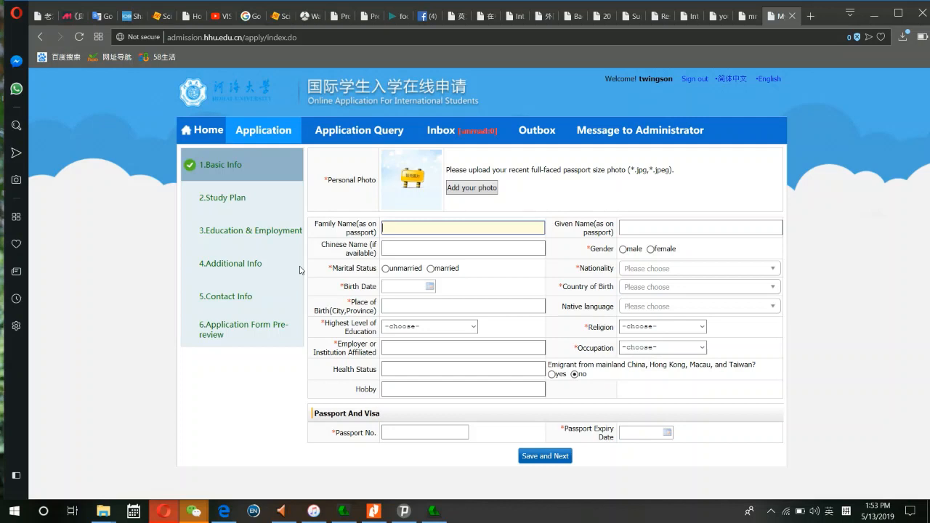
pyautogui.click(413, 230)
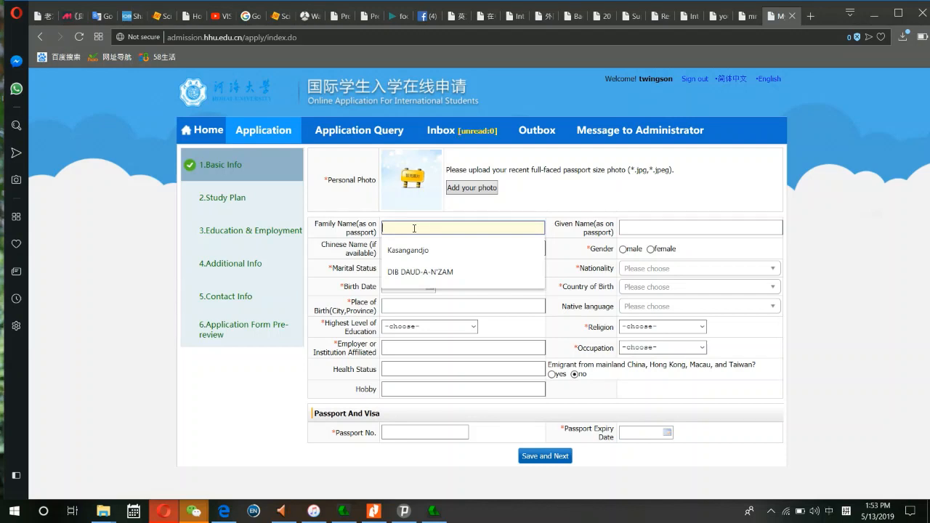
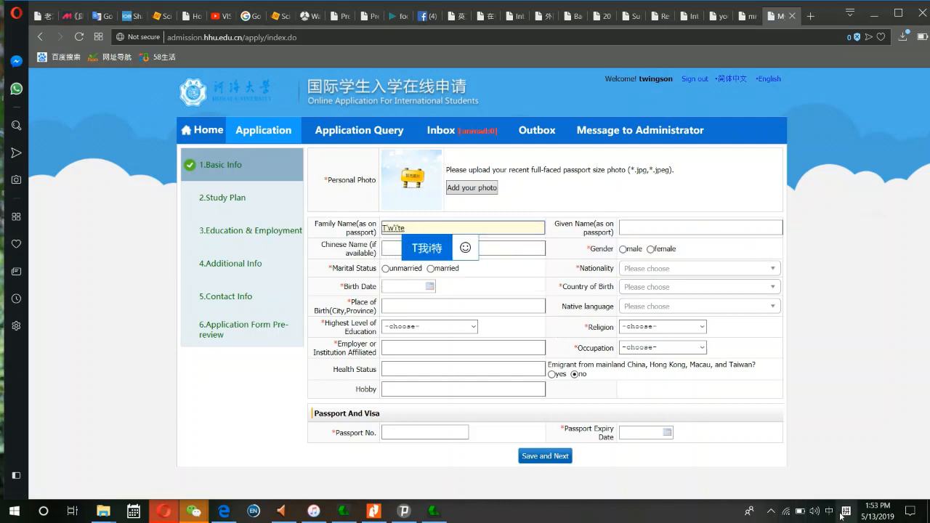
pyautogui.press('shift')
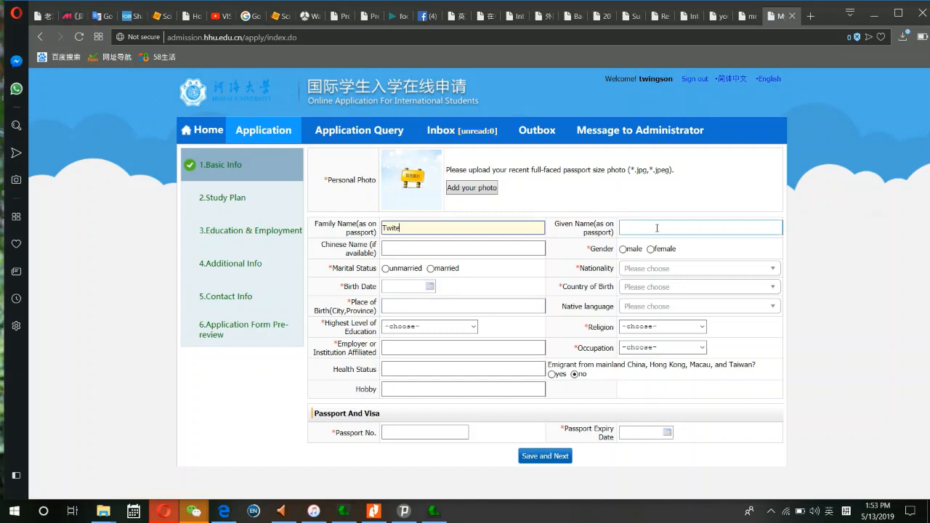
pyautogui.click(657, 228)
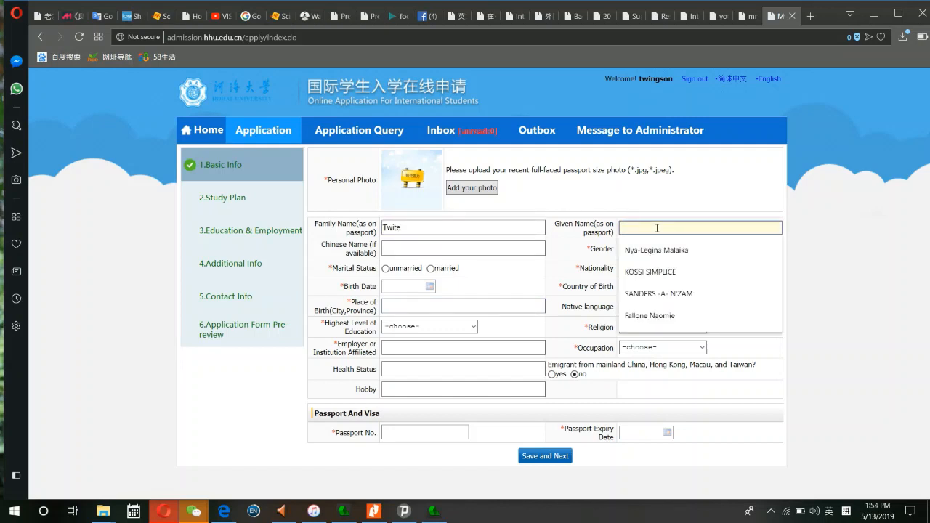
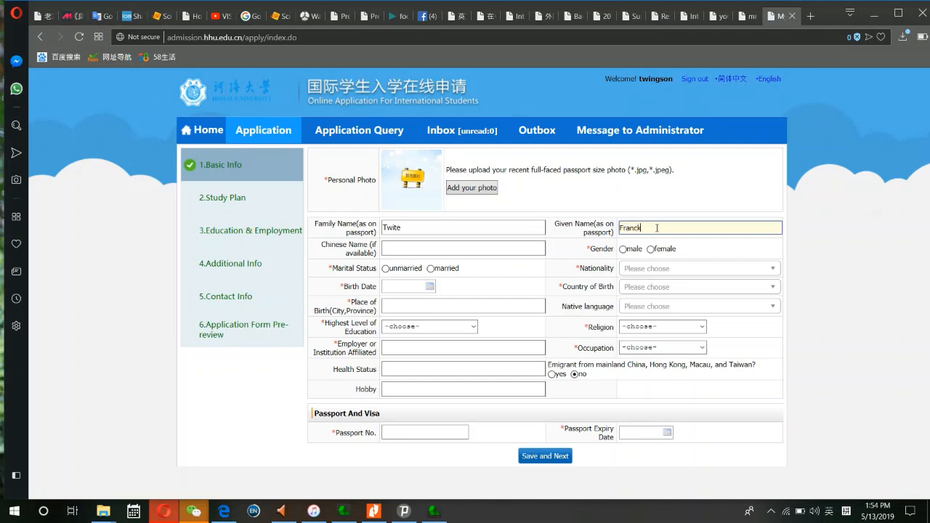
# - Enter the applicant's Chinese name using pinyin input
pyautogui.click(474, 249)
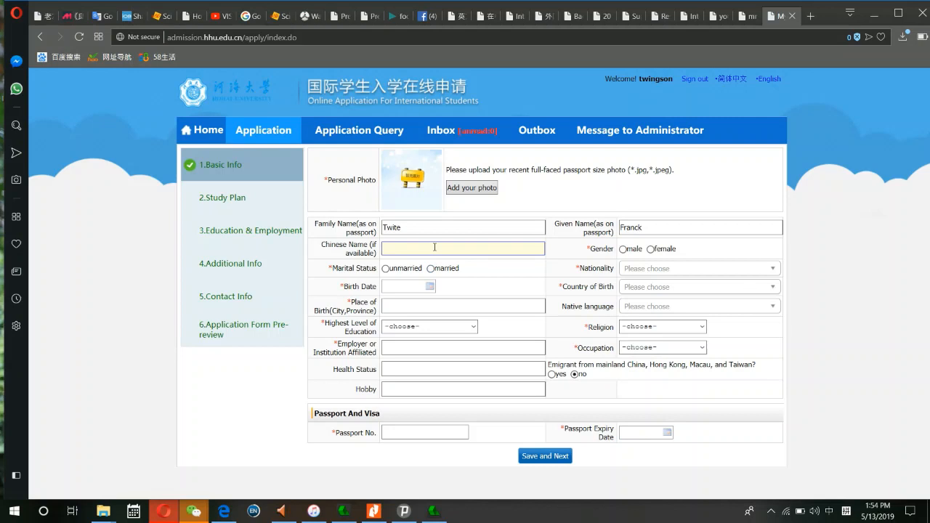
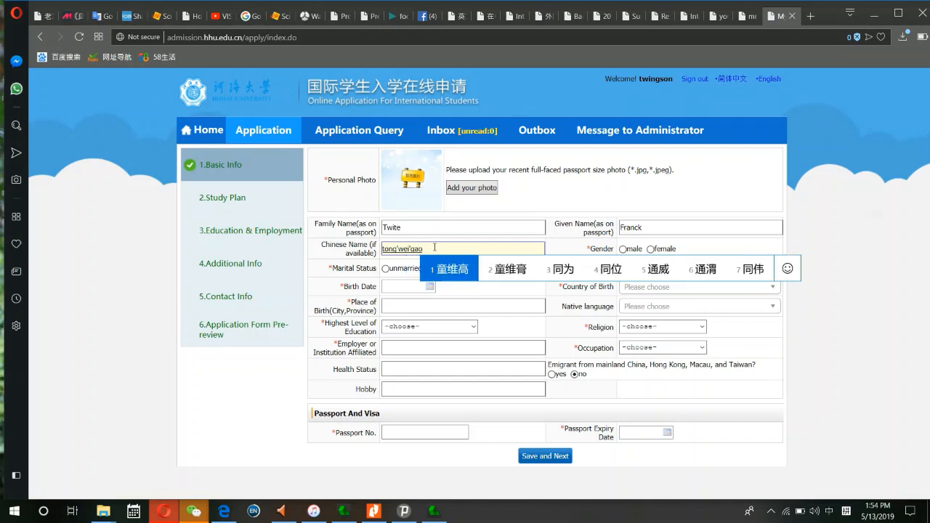
pyautogui.click(454, 273)
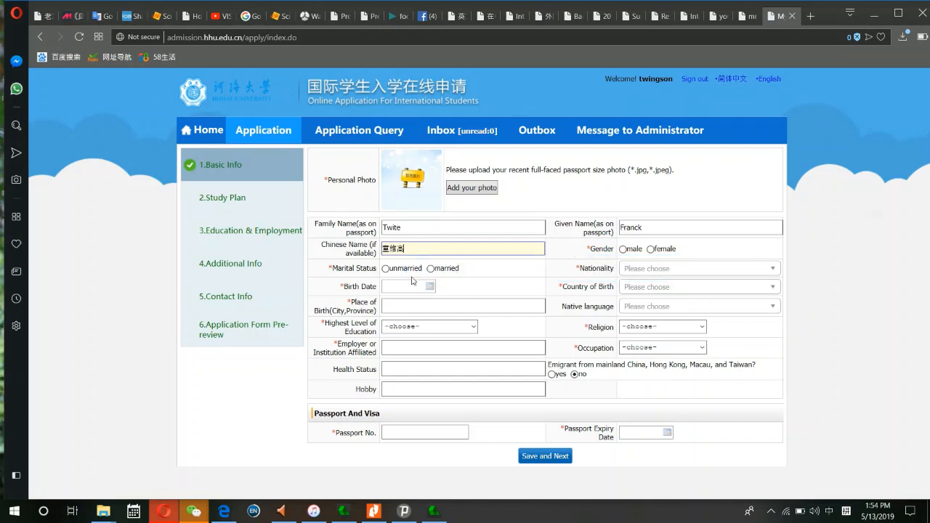
# - Mark the applicant's marital status as married and gender as male
pyautogui.click(430, 268)
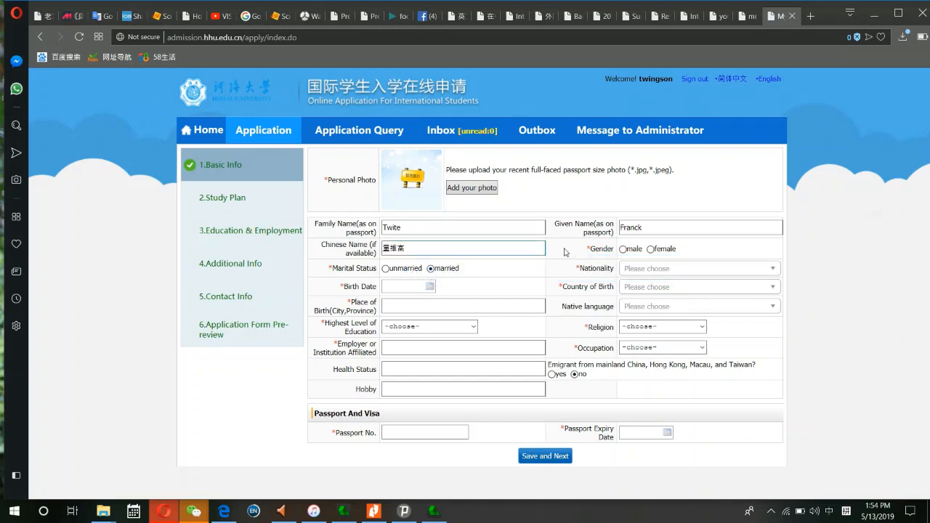
pyautogui.click(624, 250)
pyautogui.click(398, 292)
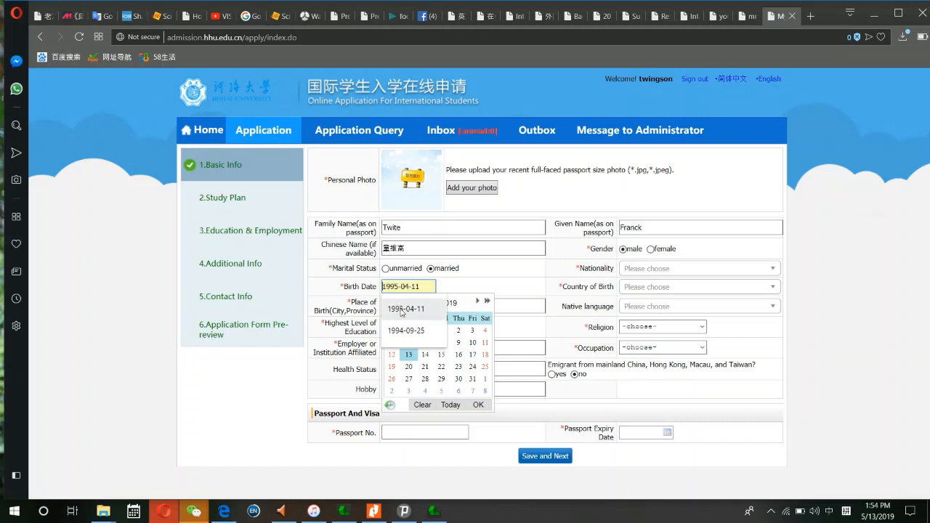
pyautogui.click(402, 311)
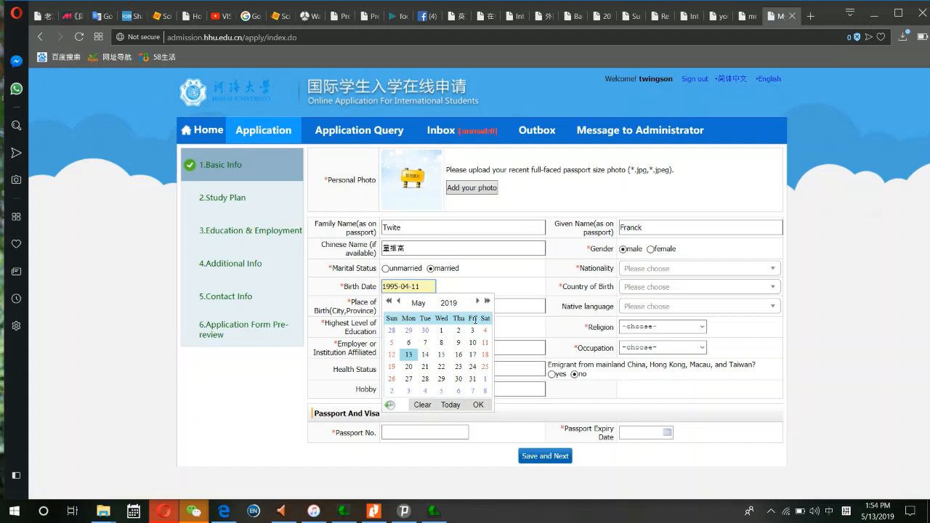
pyautogui.click(633, 269)
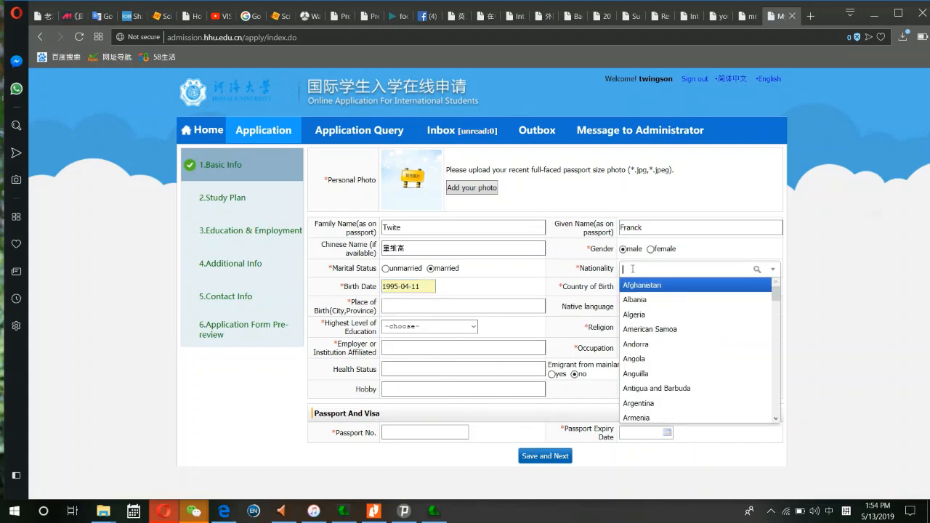
pyautogui.write('con')
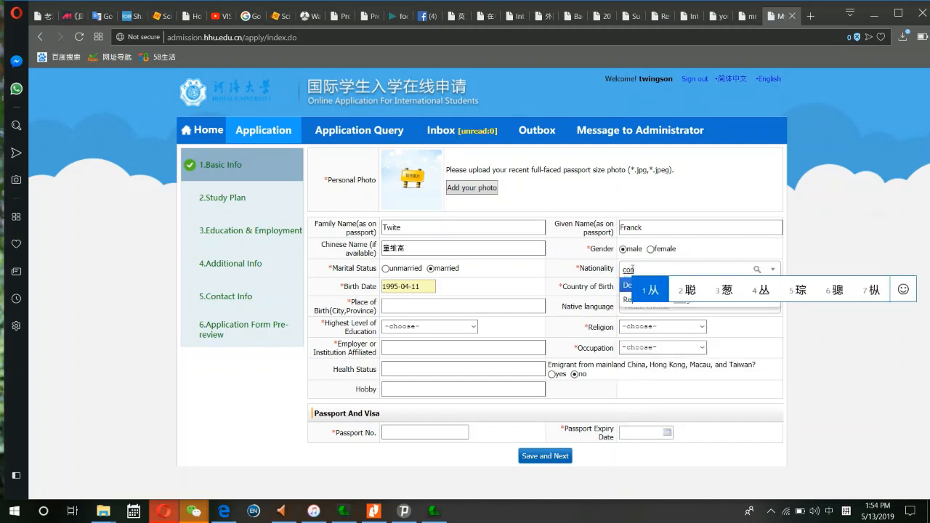
pyautogui.press('shift')
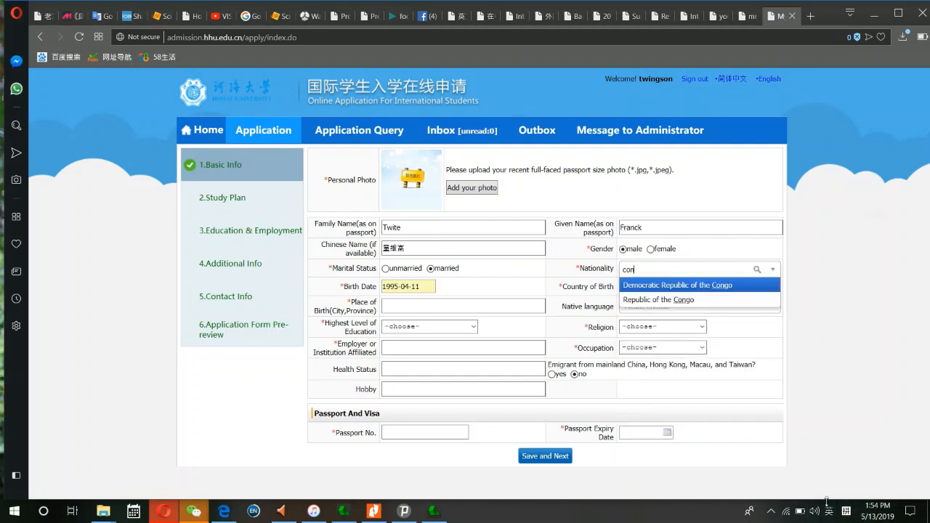
pyautogui.click(686, 285)
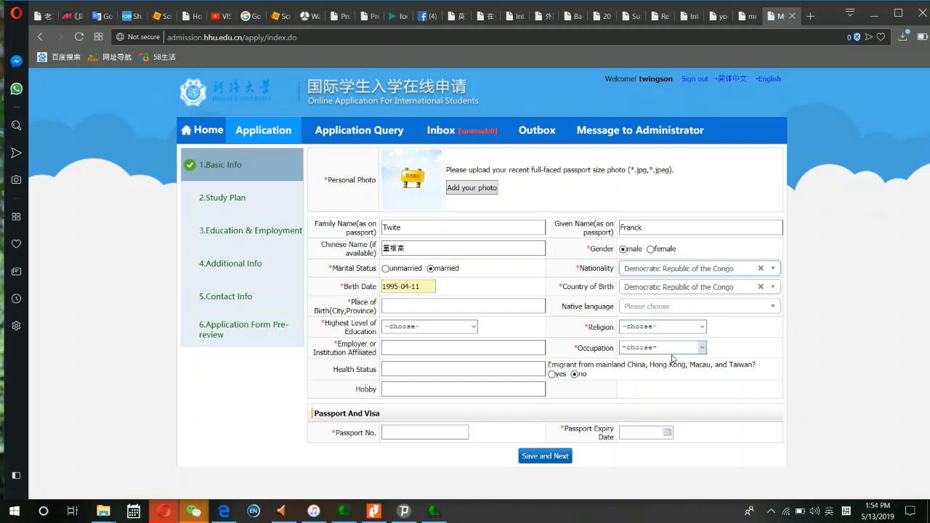
# - Set native language English, religion Christianity and occupation Student
pyautogui.click(657, 306)
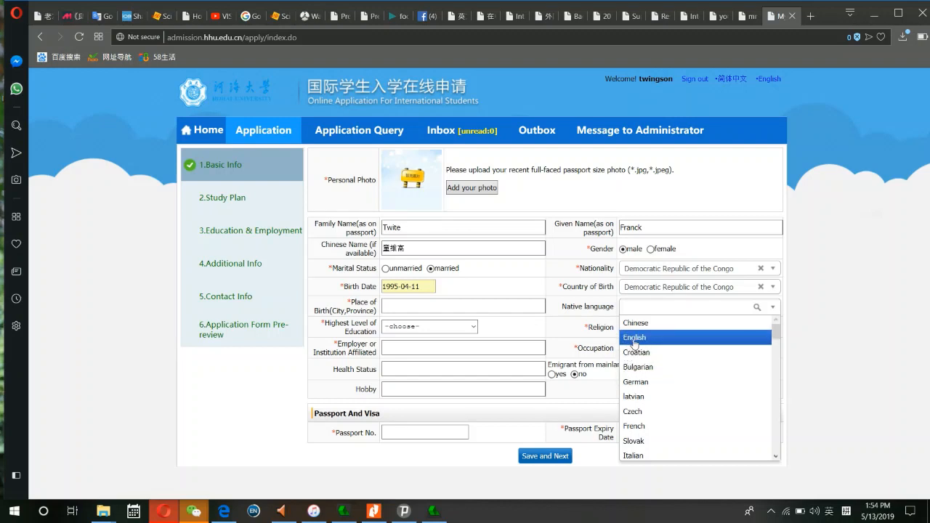
pyautogui.click(635, 340)
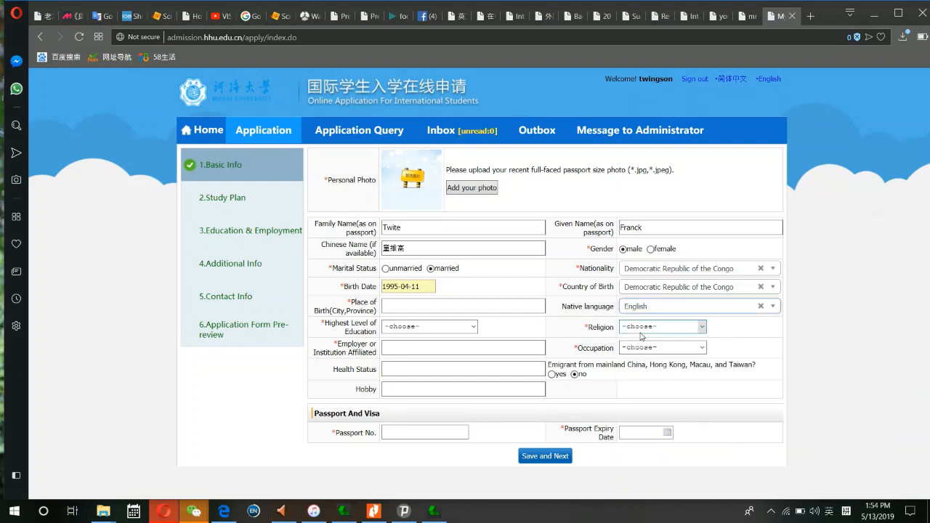
pyautogui.click(647, 328)
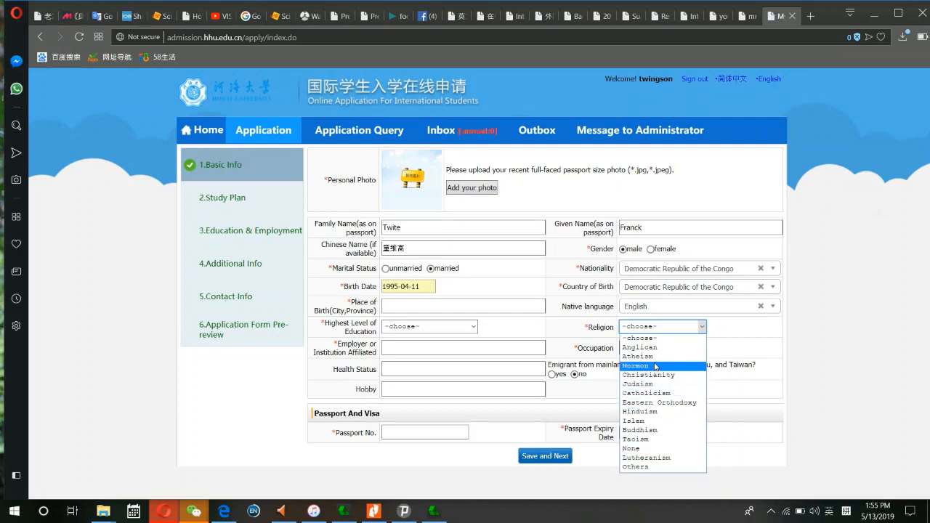
pyautogui.click(656, 375)
pyautogui.click(647, 348)
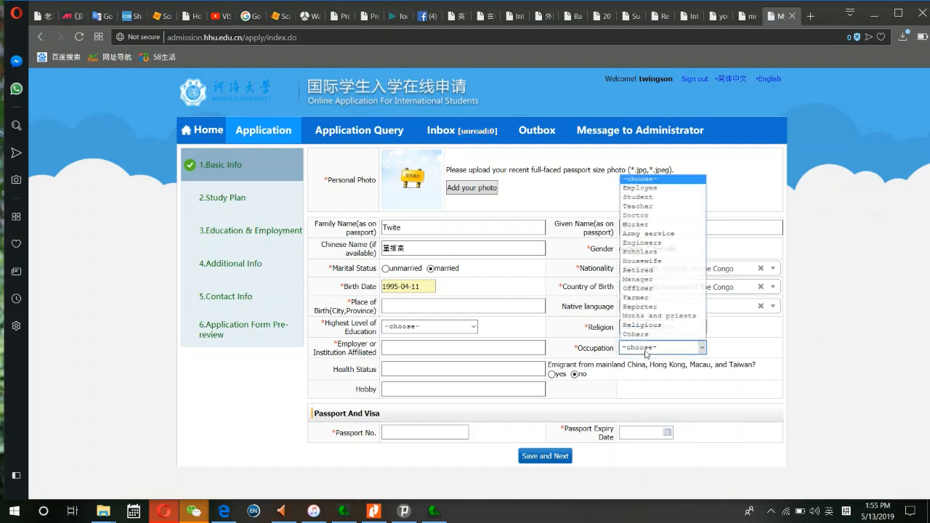
pyautogui.click(644, 197)
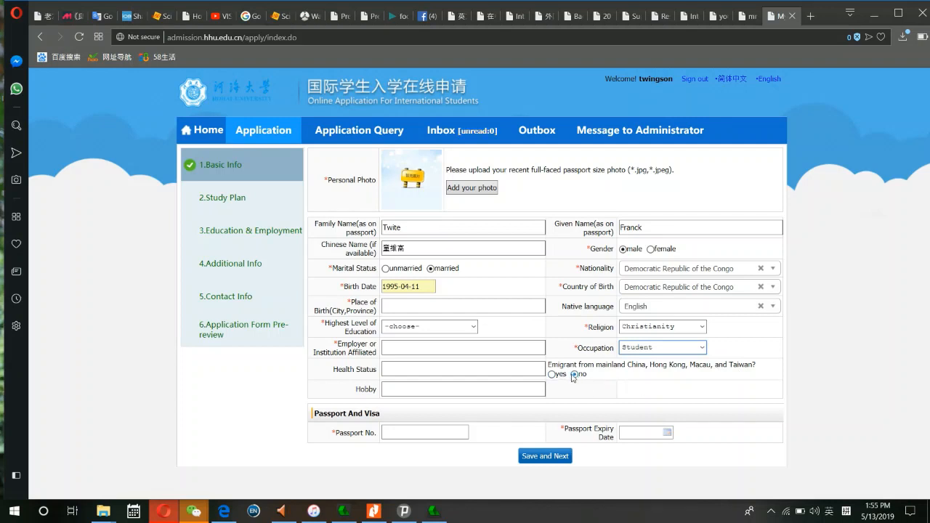
# - Enter Hohai University as employer and Good as health status
pyautogui.click(417, 349)
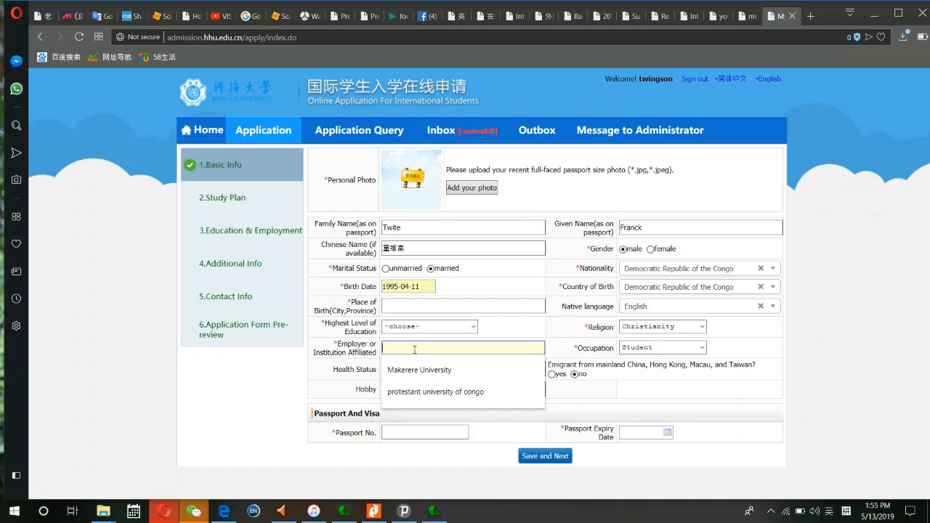
pyautogui.write('H')
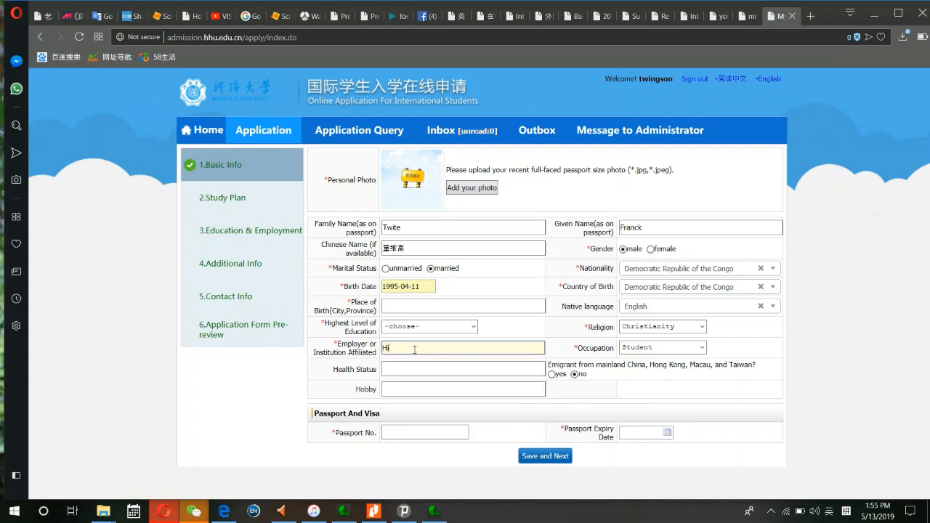
pyautogui.write('i')
pyautogui.write('oha')
pyautogui.write('u')
pyautogui.write(' Univer')
pyautogui.write('sity')
pyautogui.click(413, 367)
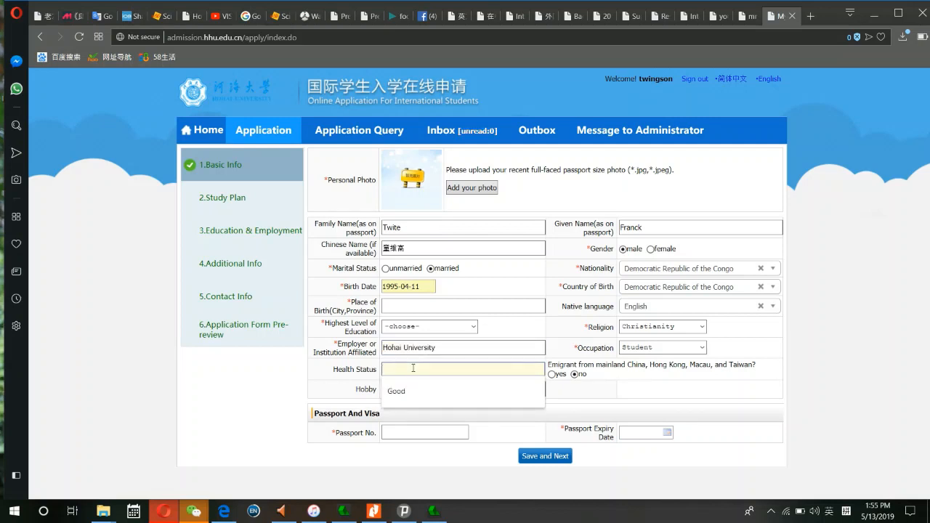
pyautogui.write('God')
pyautogui.write('ood')
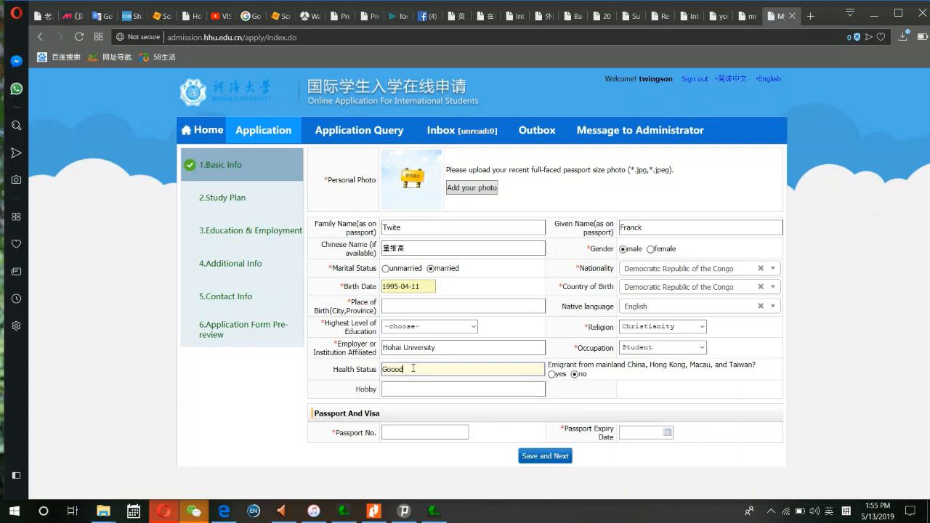
pyautogui.press('BackSpace')
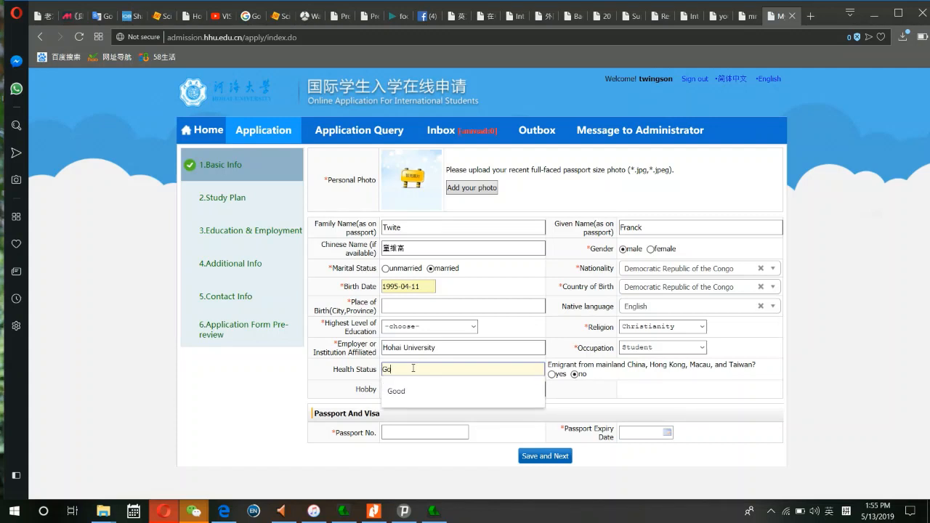
pyautogui.write('od')
pyautogui.click(426, 394)
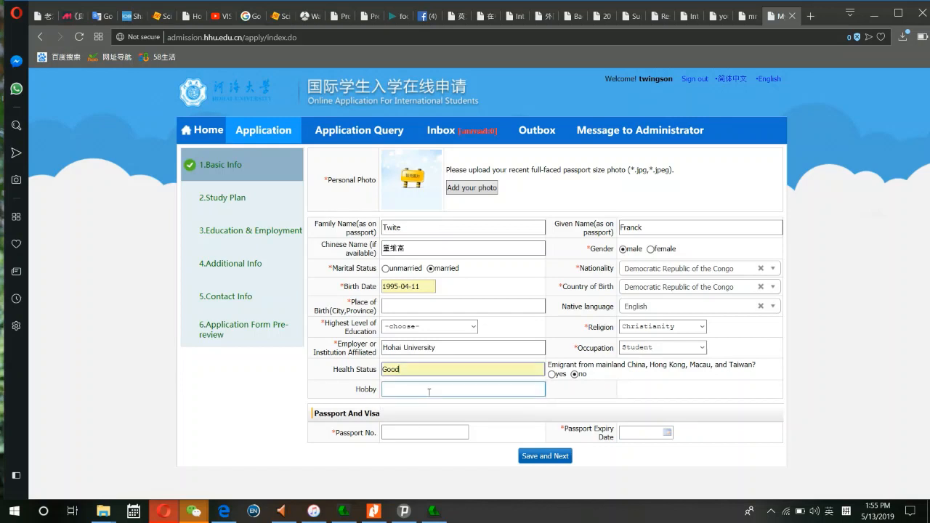
# - Fill the hobby with the saved 'Read books' and append '. Soccer'
pyautogui.click(428, 392)
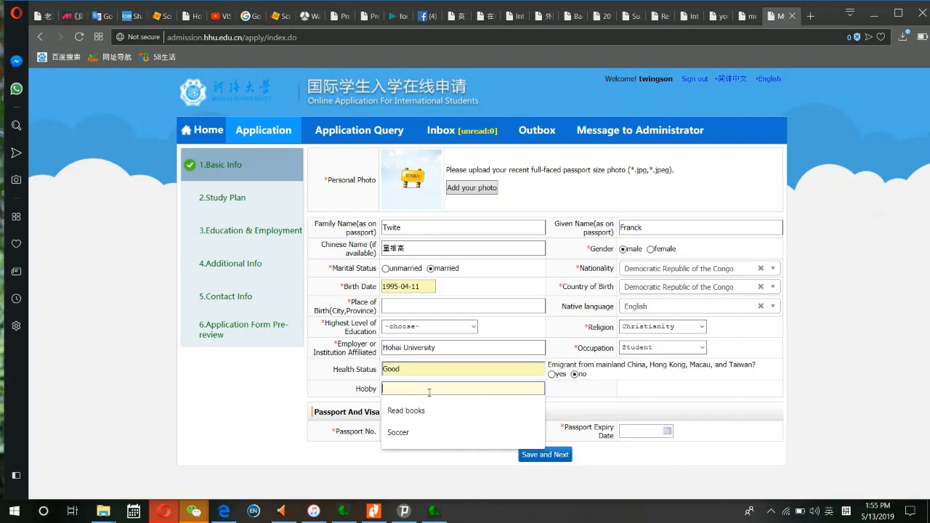
pyautogui.press('Down')
pyautogui.press('Return')
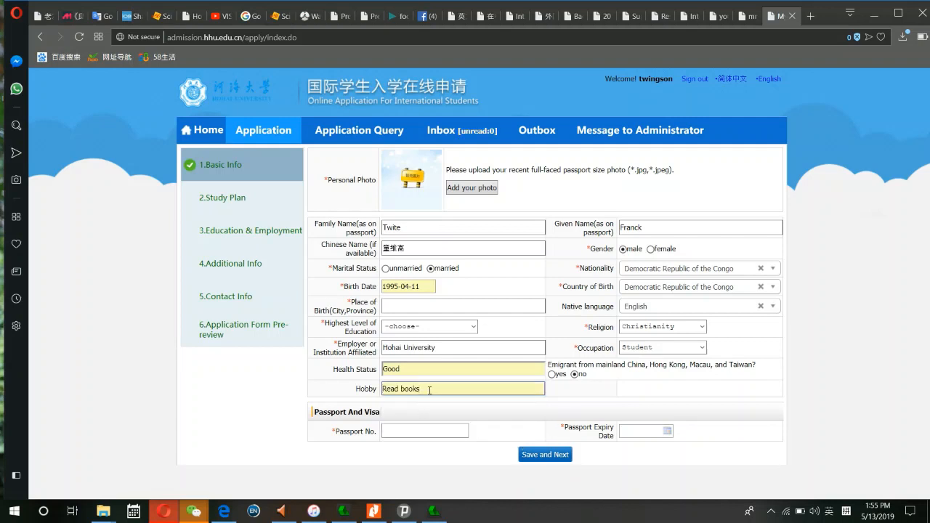
pyautogui.write('. Soccer')
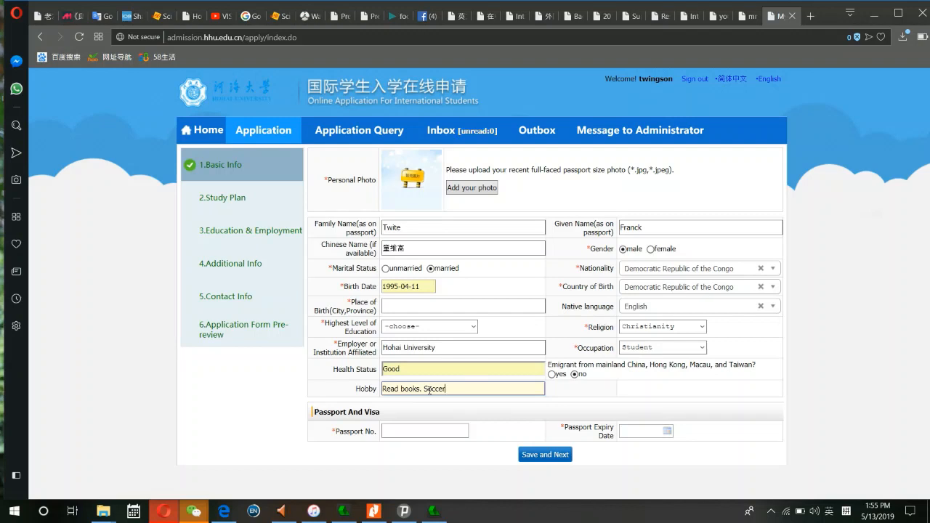
pyautogui.click(415, 429)
# - Enter the passport number and pick 2023-08-08 as the passport expiry date
pyautogui.click(414, 432)
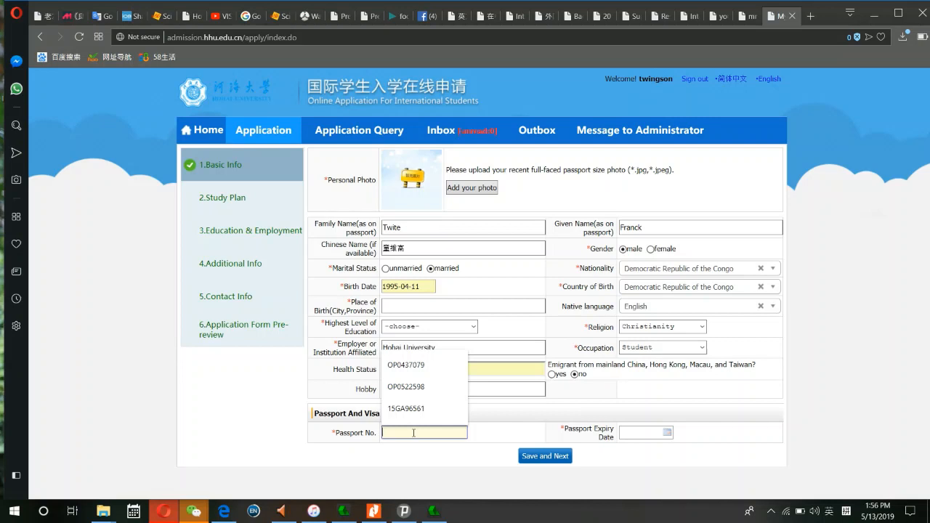
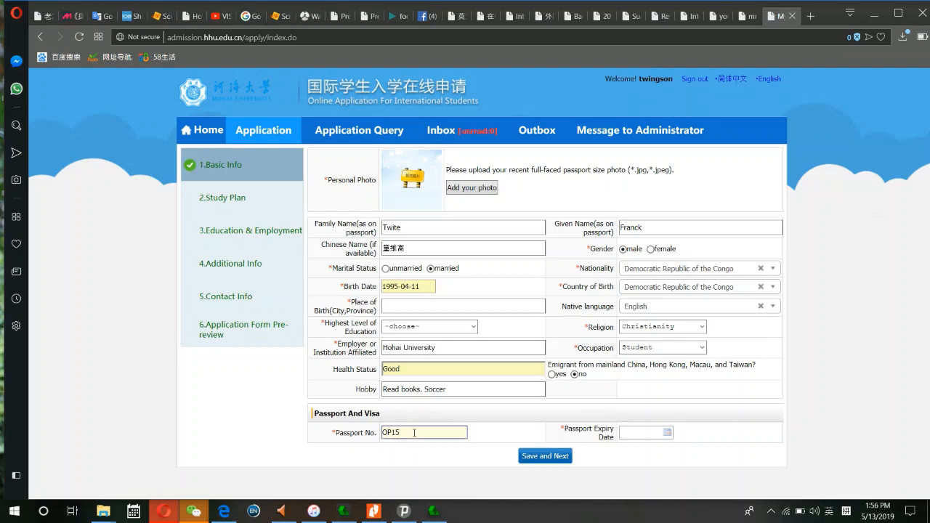
pyautogui.click(622, 432)
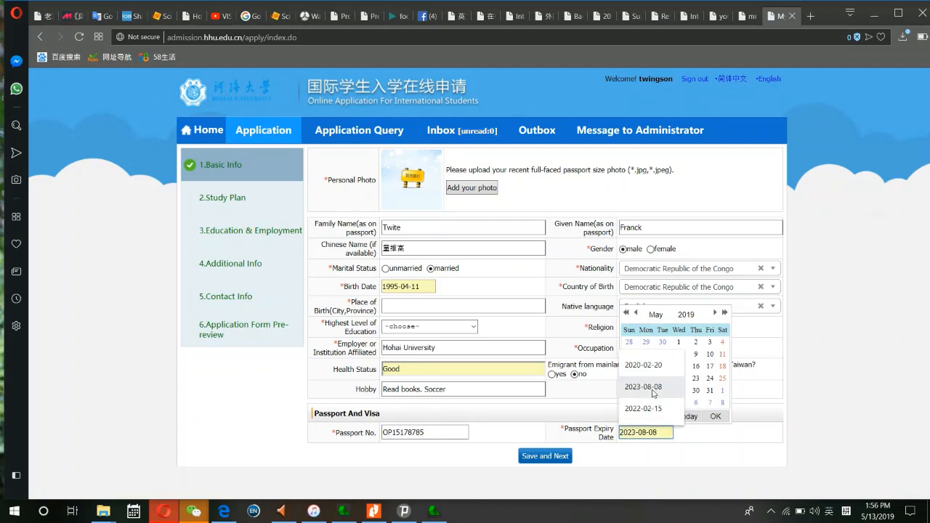
pyautogui.click(652, 391)
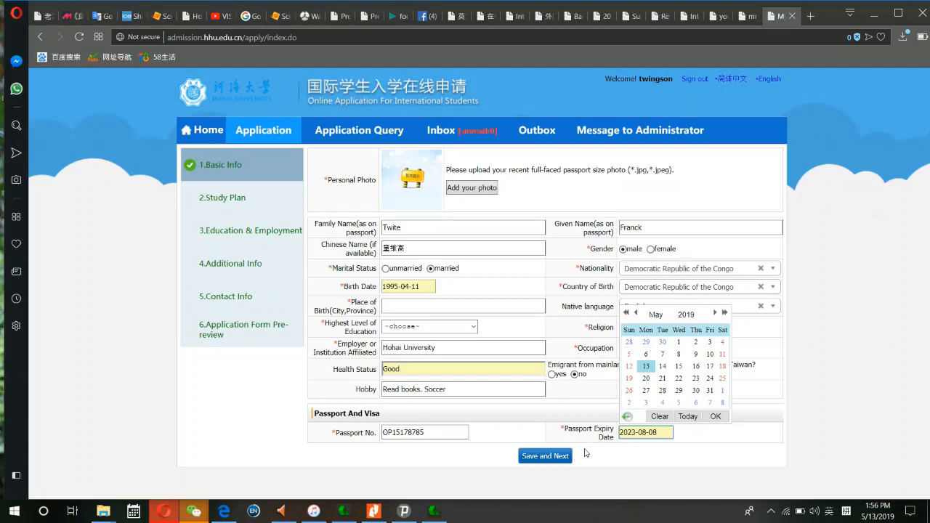
# - After saving warns a photo is missing, upload Picture_iqiyi as the personal photo
pyautogui.click(544, 460)
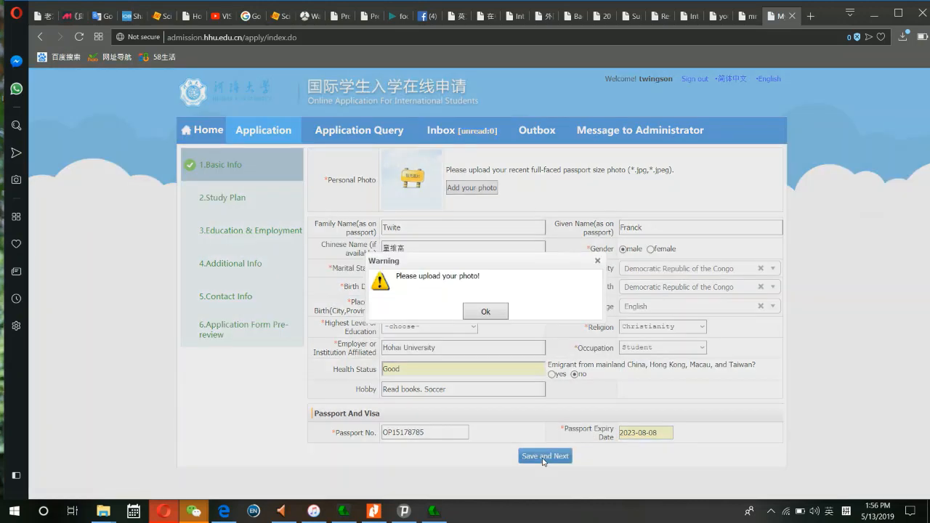
pyautogui.click(486, 312)
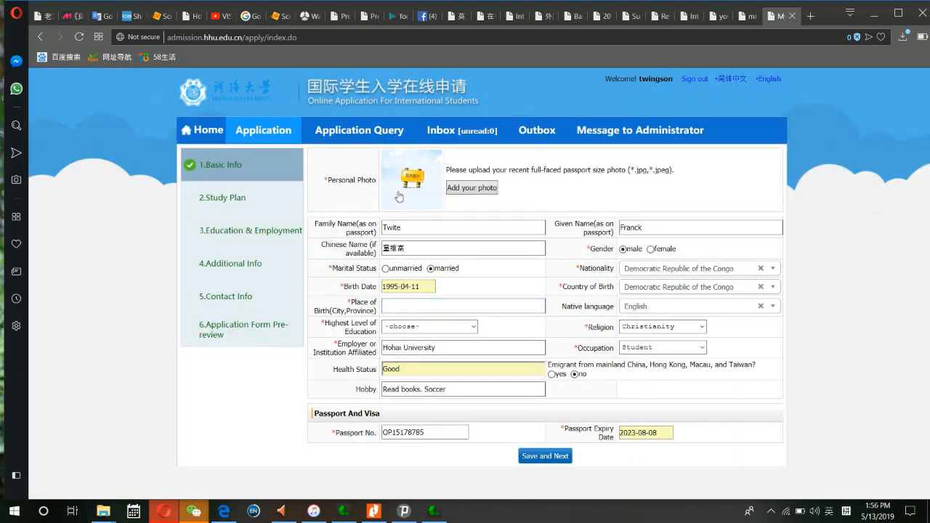
pyautogui.click(458, 190)
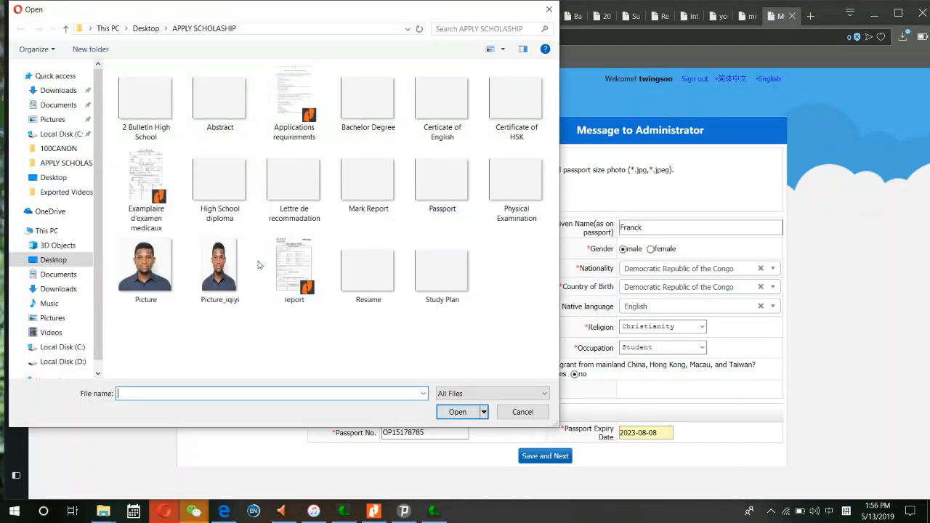
pyautogui.click(221, 269)
pyautogui.click(474, 413)
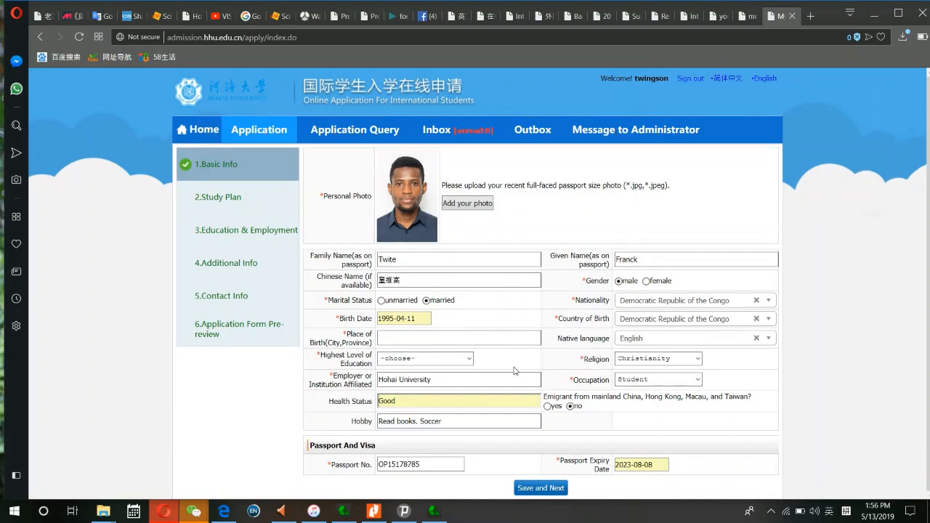
# - Clear the required-fields warning and enter Kamina as the place of birth
pyautogui.click(538, 490)
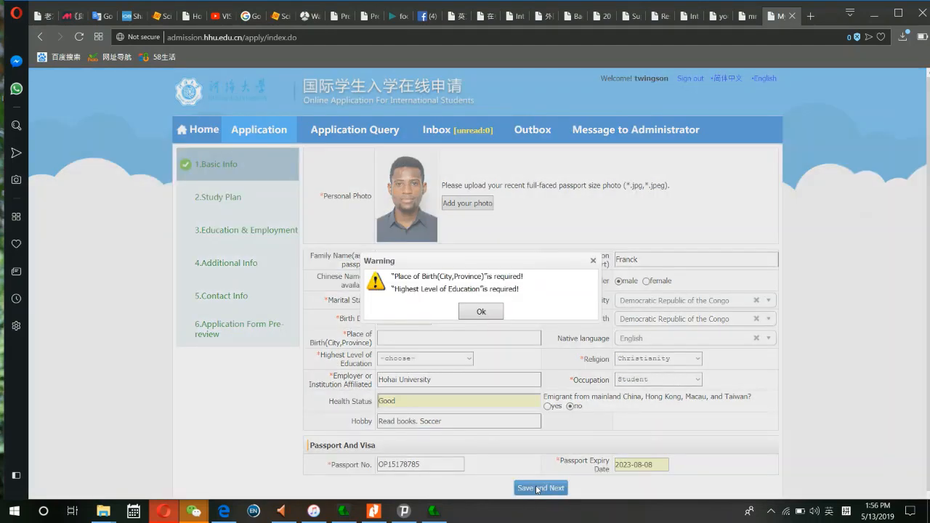
pyautogui.click(486, 314)
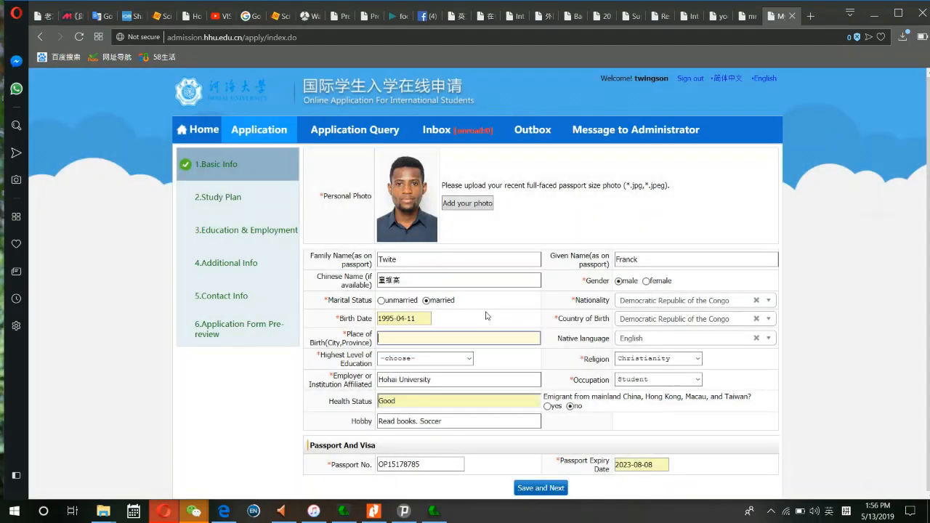
pyautogui.click(430, 342)
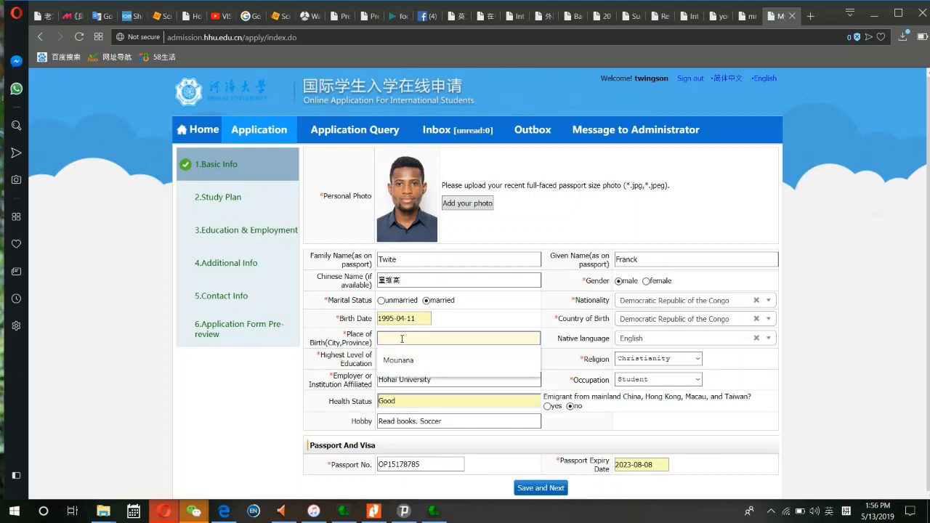
pyautogui.write('Kanm')
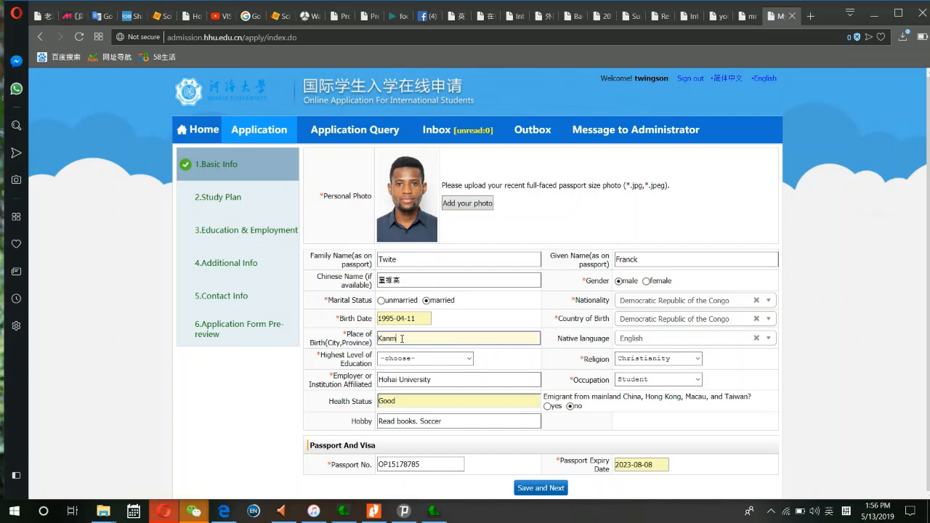
pyautogui.press('BackSpace')
pyautogui.write('mina')
# - Set the highest level of education to Bachelor after the save warning
pyautogui.click(551, 489)
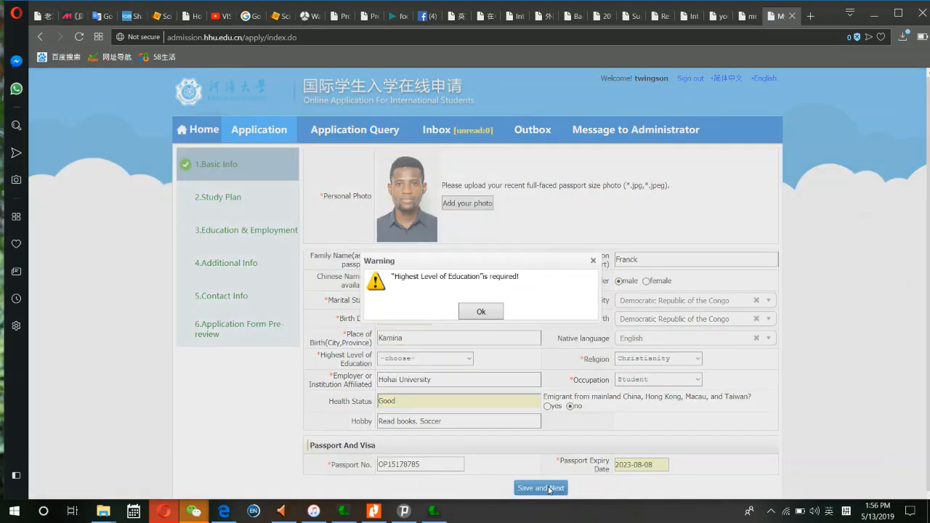
pyautogui.click(478, 318)
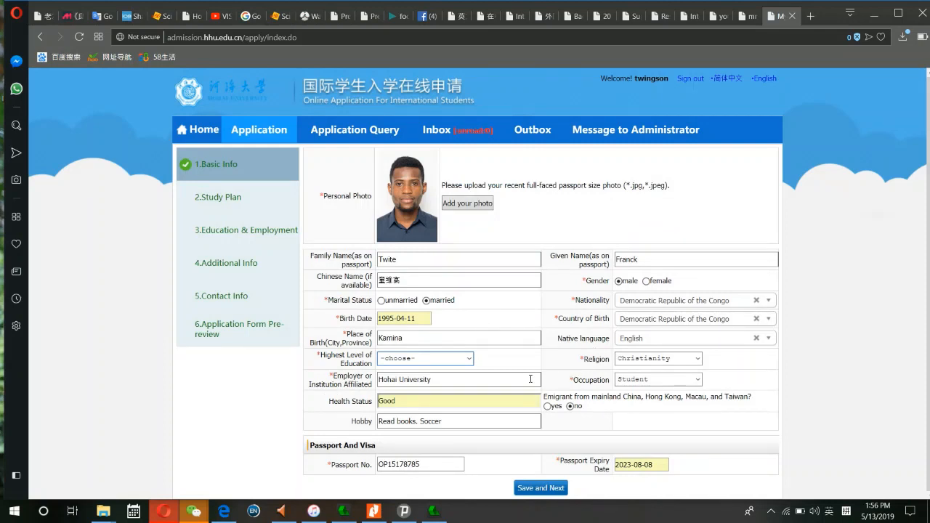
pyautogui.click(435, 360)
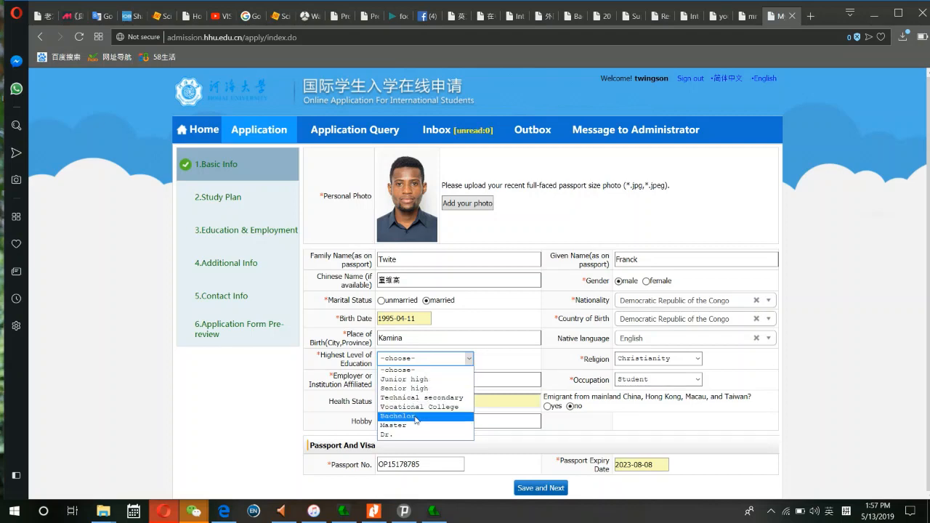
pyautogui.click(416, 417)
# - Save Basic Info and rate English language proficiency as Excellent
pyautogui.click(540, 488)
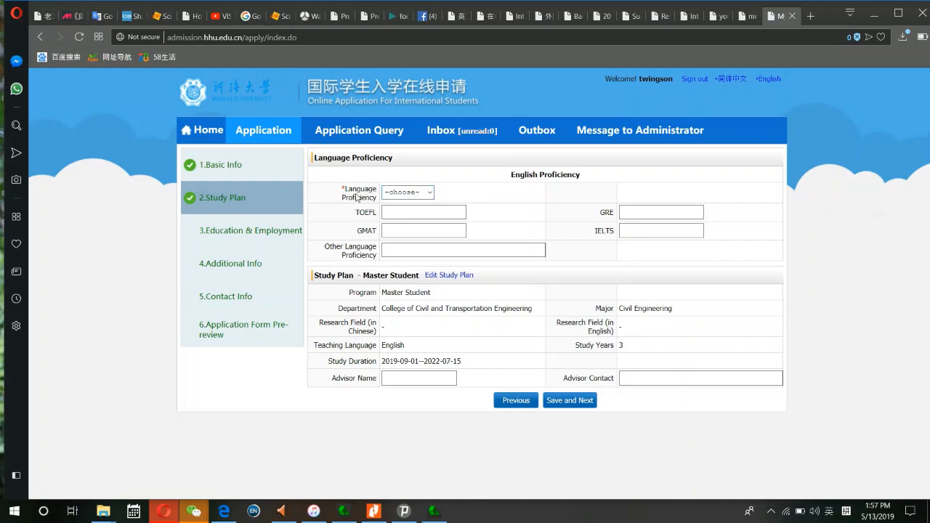
pyautogui.click(429, 193)
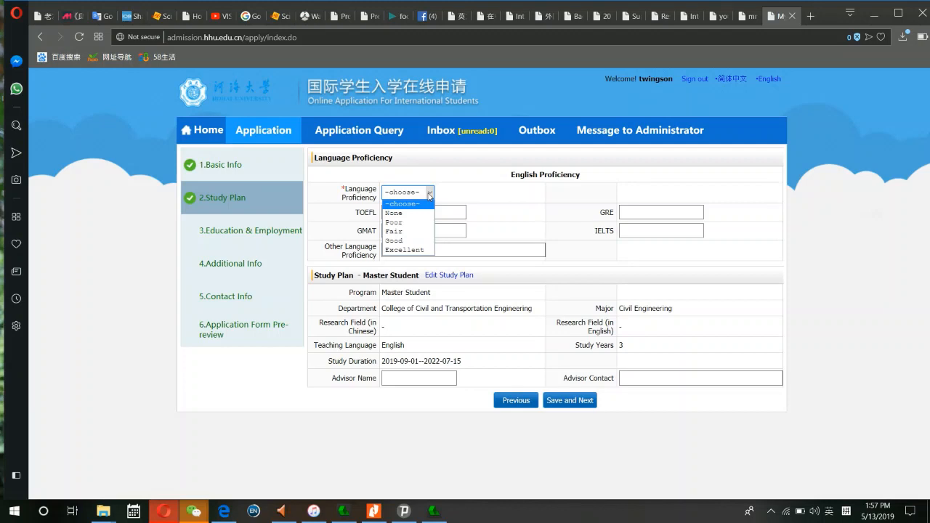
pyautogui.click(403, 250)
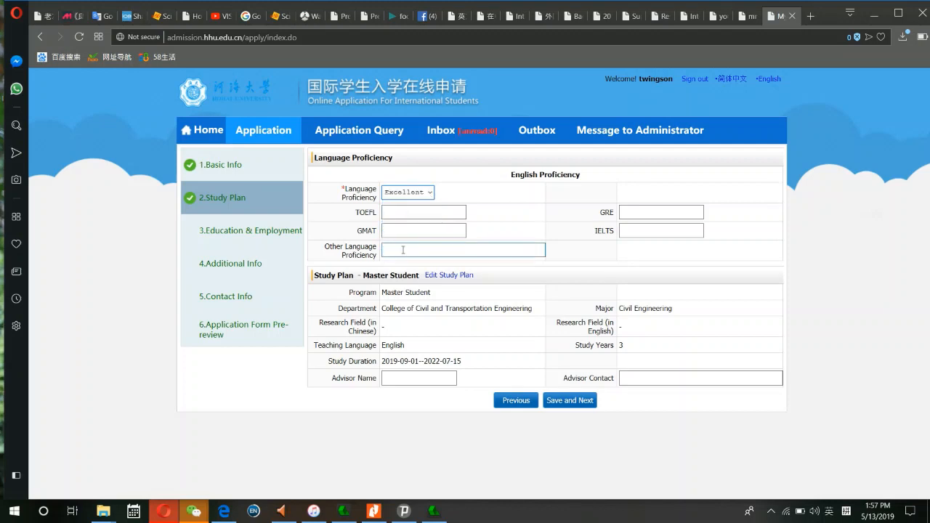
# - Enter 'Certificate of English' under TOEFL, correcting the spelling of Certificate
pyautogui.click(421, 214)
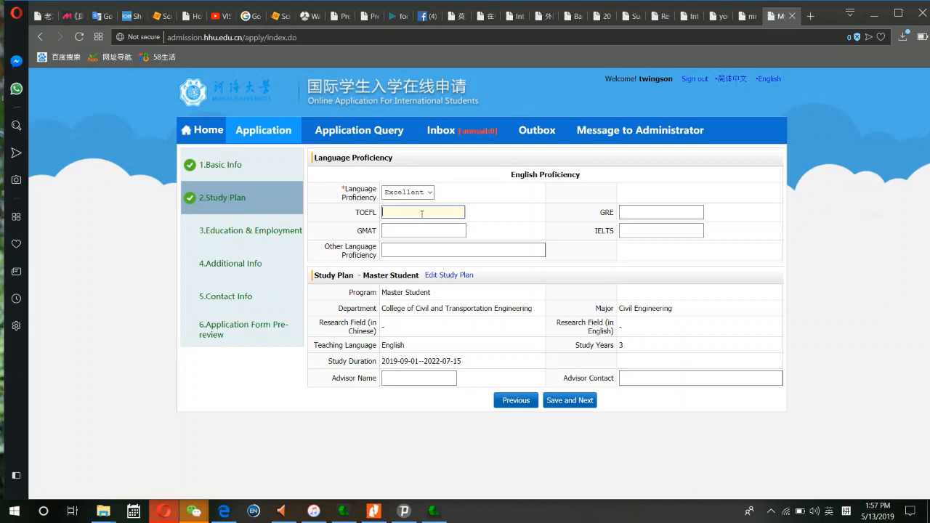
pyautogui.write('Ce')
pyautogui.write('r')
pyautogui.write('ticate')
pyautogui.write(' d')
pyautogui.write('f')
pyautogui.write(' EN')
pyautogui.press('BackSpace')
pyautogui.press('BackSpace')
pyautogui.write('Englis')
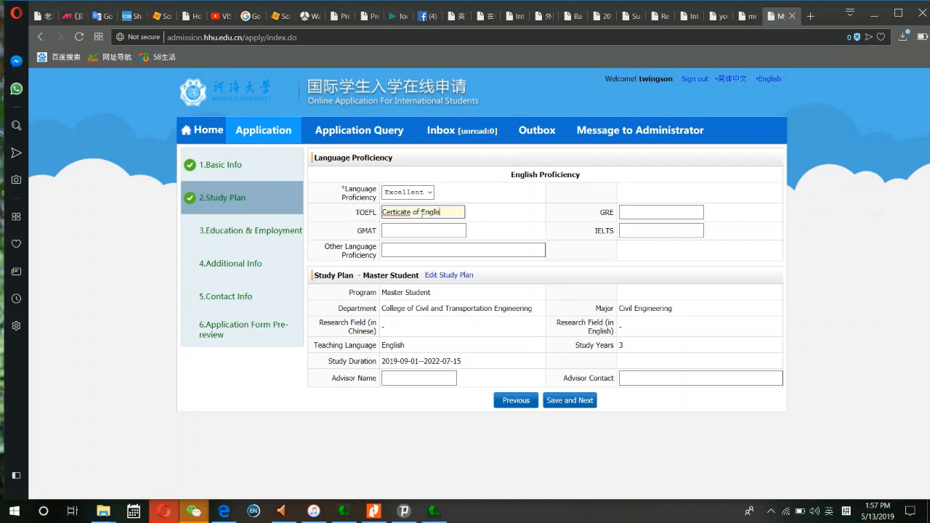
pyautogui.write('h')
pyautogui.rightClick(403, 211)
pyautogui.click(437, 226)
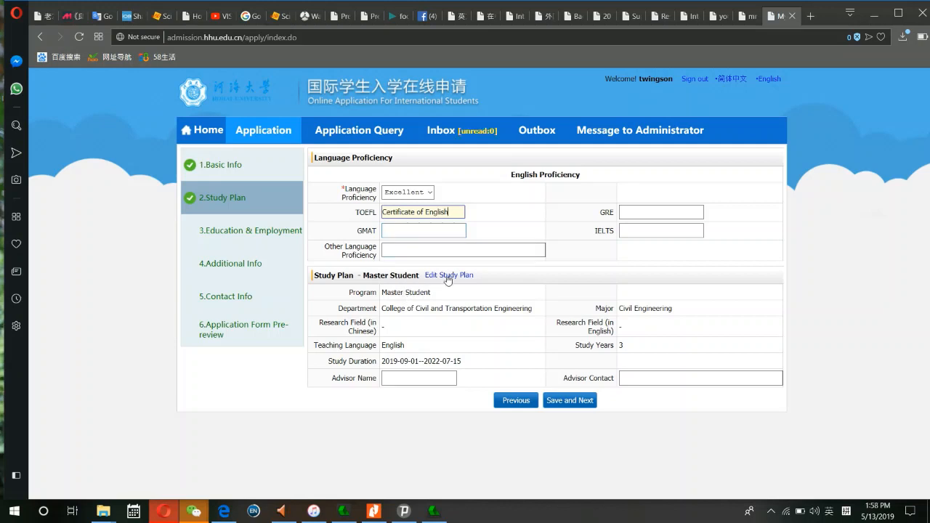
pyautogui.click(433, 377)
# - Save the study plan and accept suggested first-school dates 2007-09-03 to 2012-07-02
pyautogui.click(571, 401)
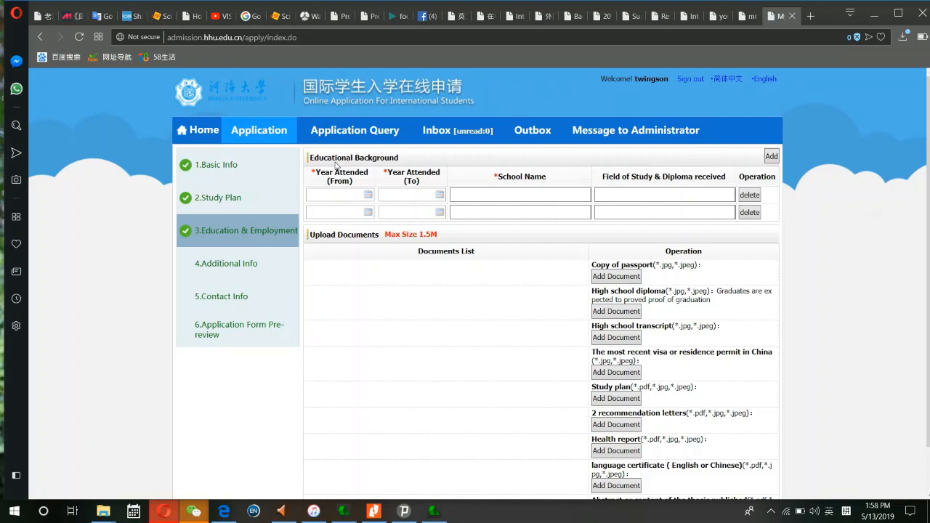
pyautogui.click(342, 196)
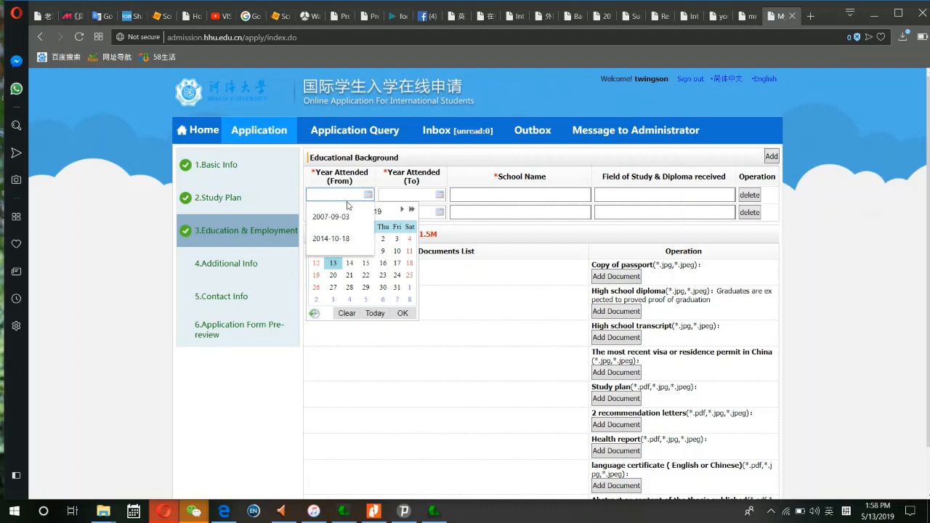
pyautogui.click(345, 218)
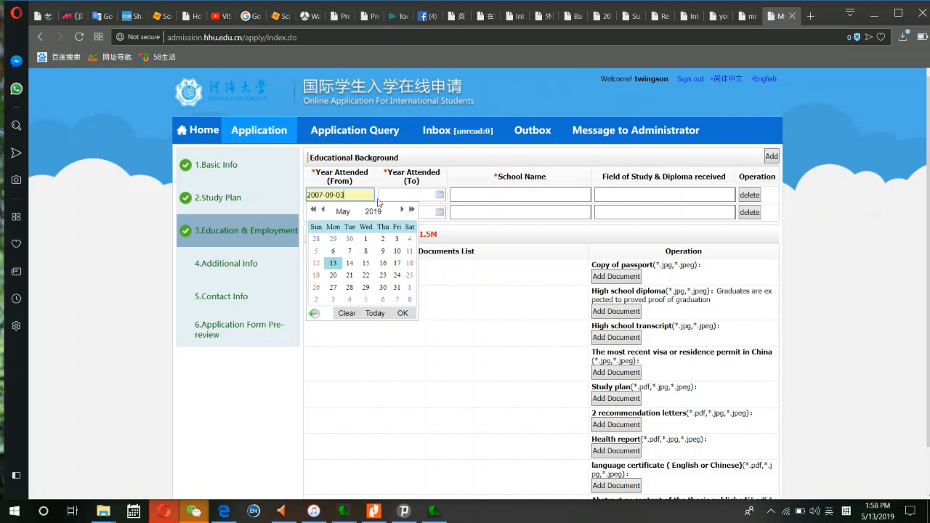
pyautogui.click(398, 197)
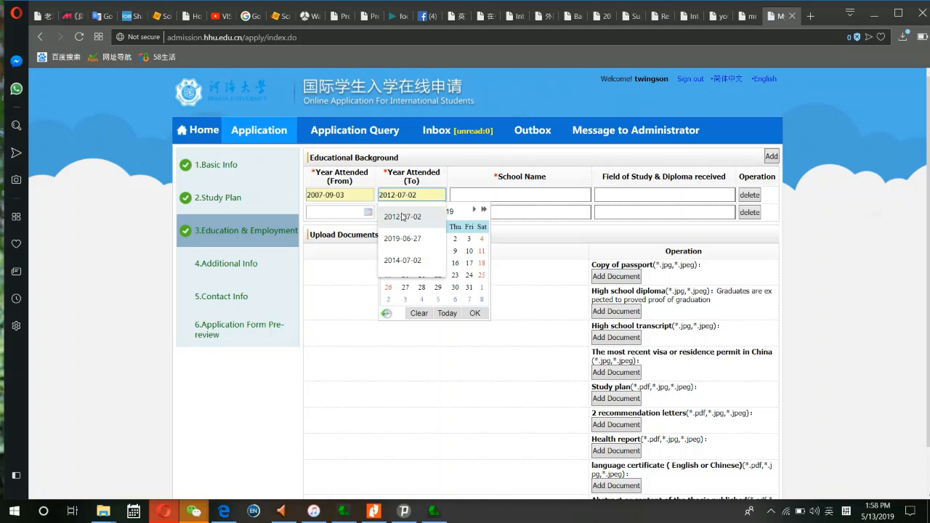
pyautogui.click(403, 217)
# - Change the first school's start date to 2006-09-04
pyautogui.click(353, 196)
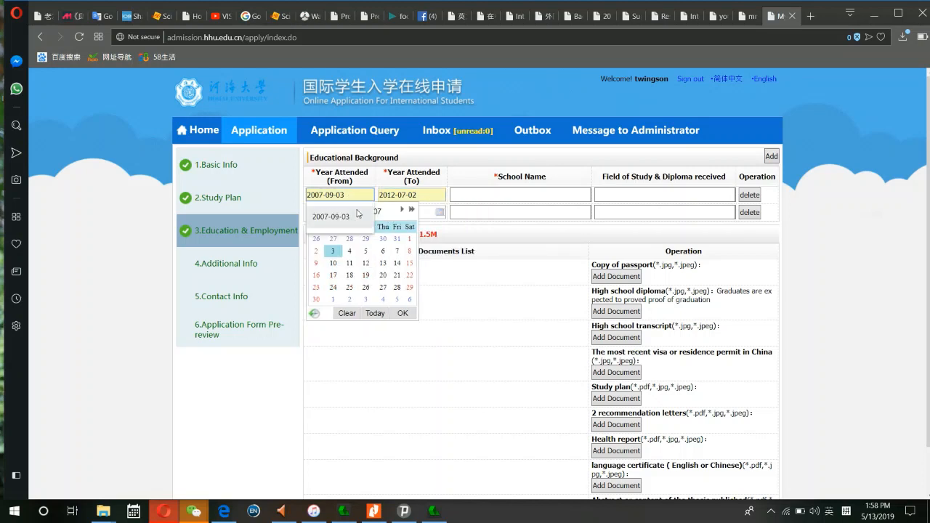
pyautogui.click(384, 213)
pyautogui.write('20')
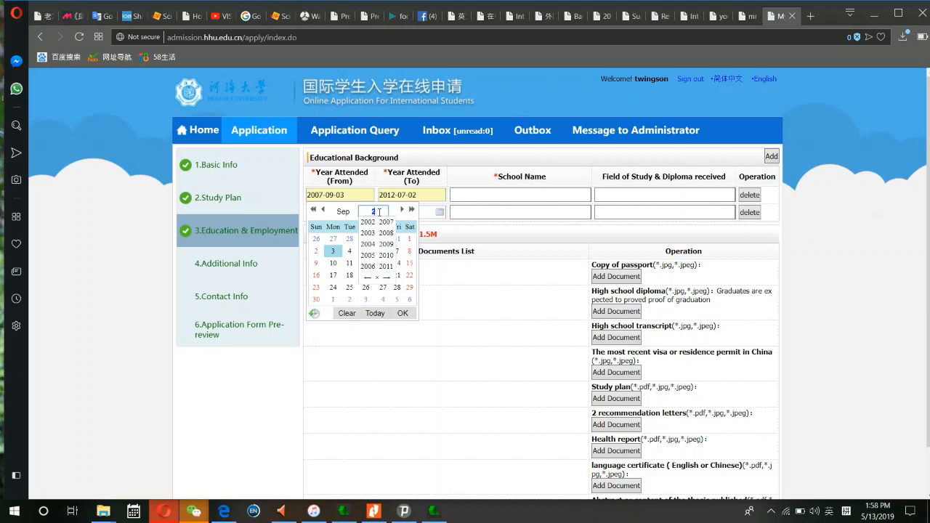
pyautogui.write('08')
pyautogui.press('Return')
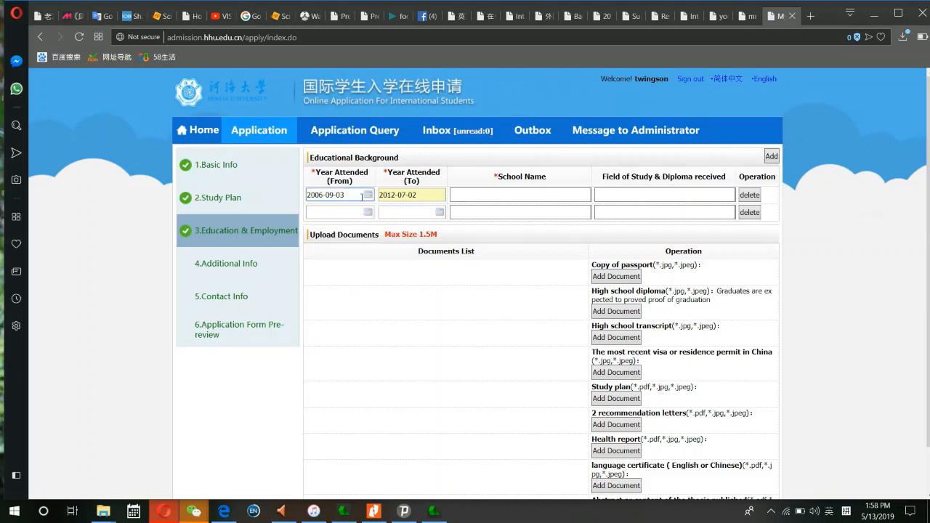
pyautogui.click(338, 195)
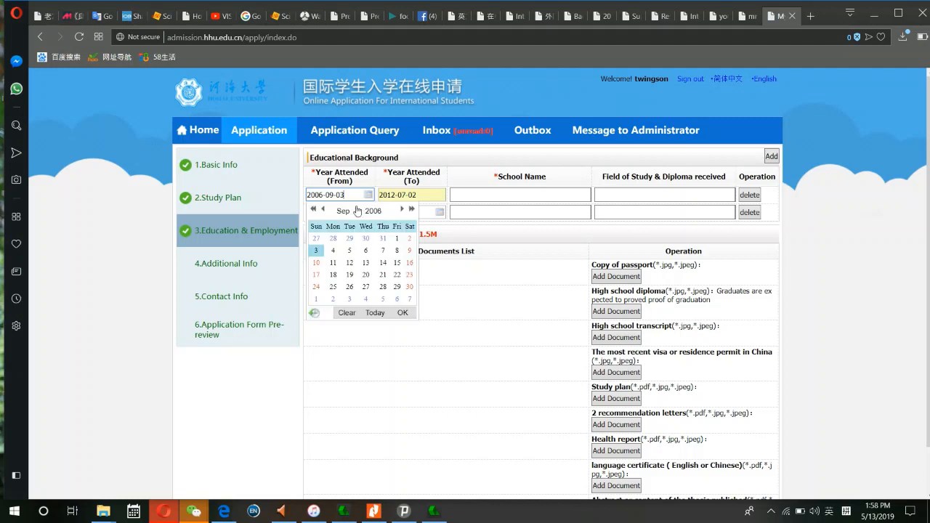
pyautogui.click(333, 252)
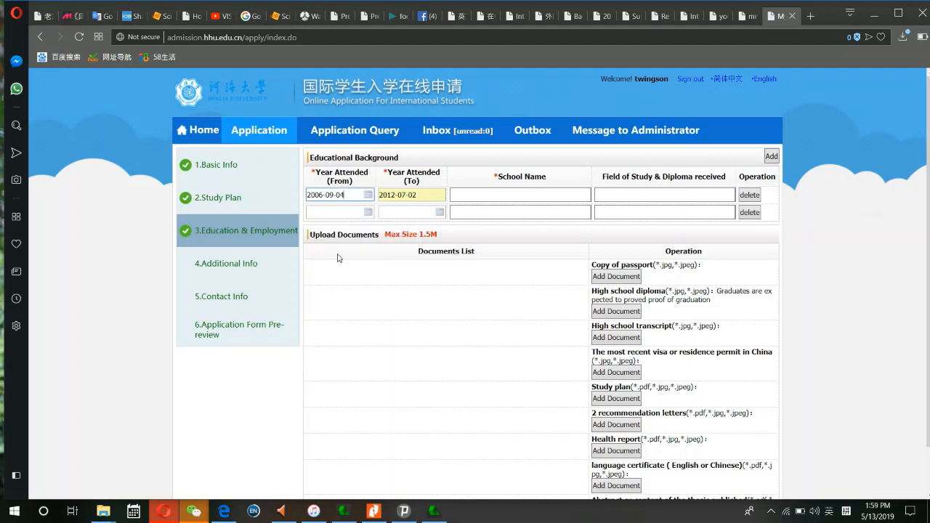
pyautogui.click(423, 195)
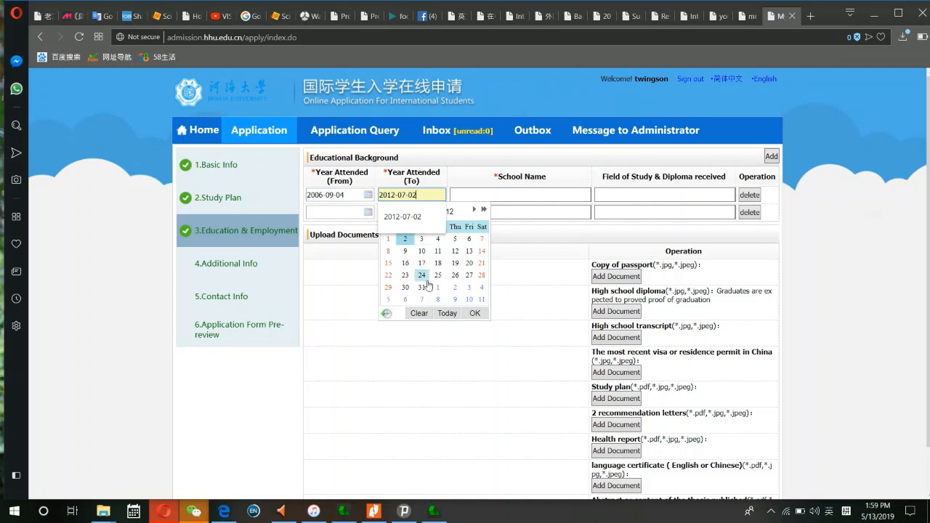
# - Fill in the first school's name and field of study
pyautogui.click(474, 313)
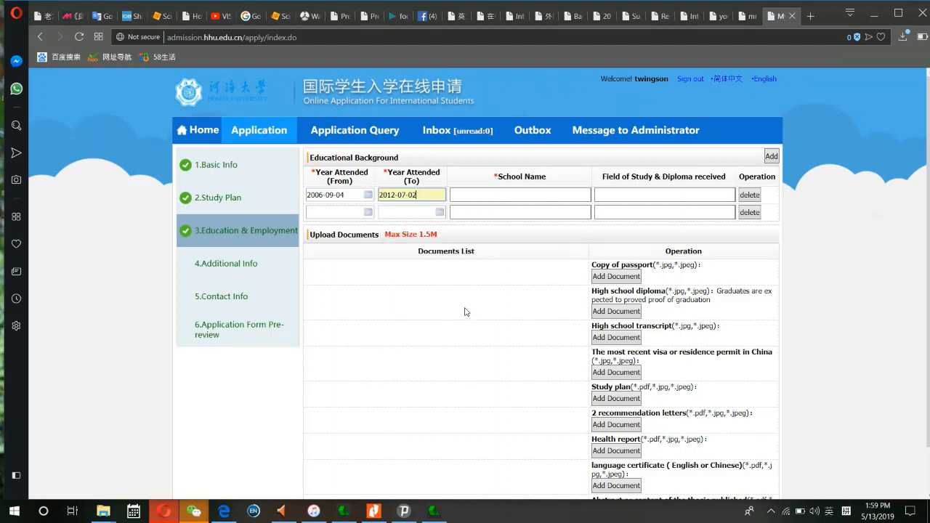
pyautogui.click(476, 195)
pyautogui.click(489, 239)
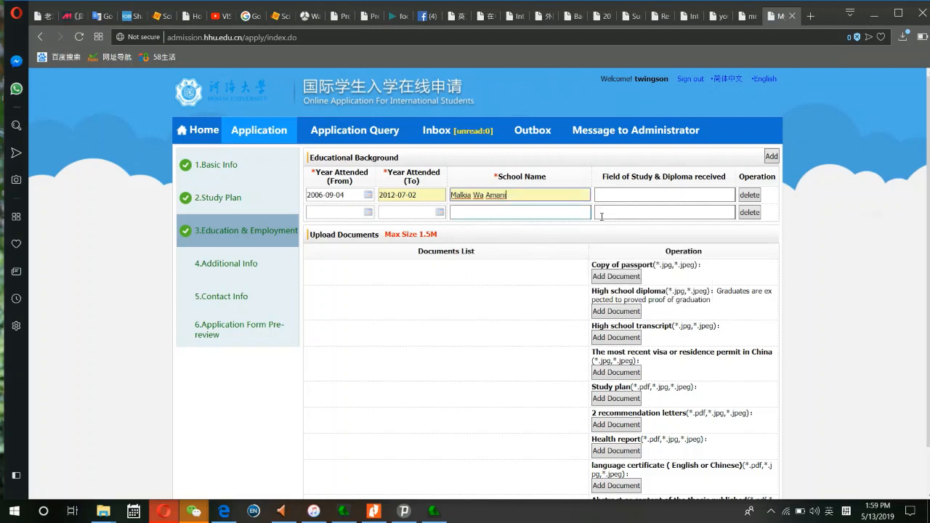
pyautogui.write('In')
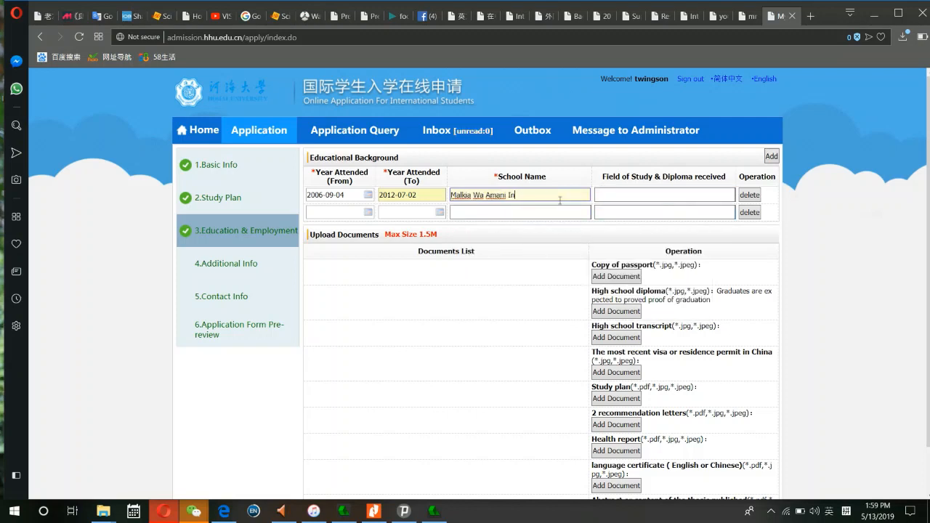
pyautogui.write('stitut')
pyautogui.press('BackSpace')
pyautogui.press('BackSpace')
pyautogui.write('te')
pyautogui.click(644, 196)
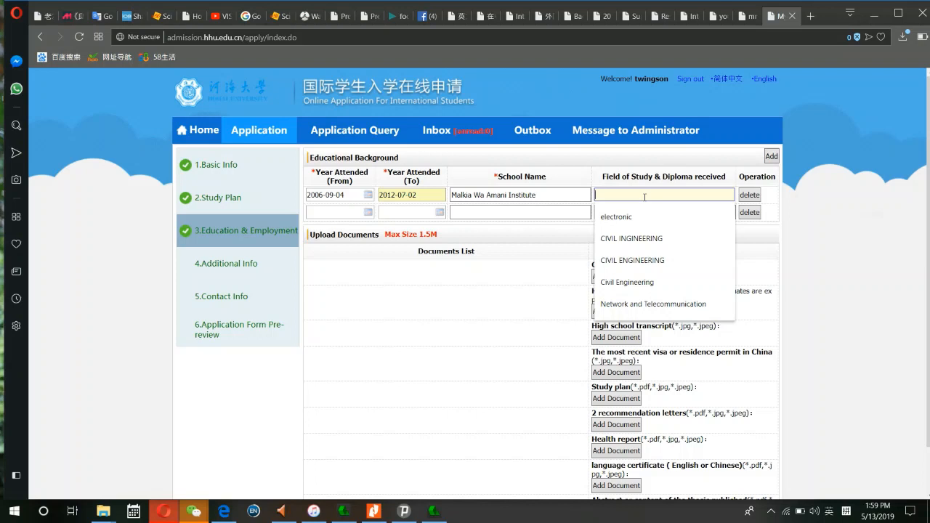
pyautogui.write('Math')
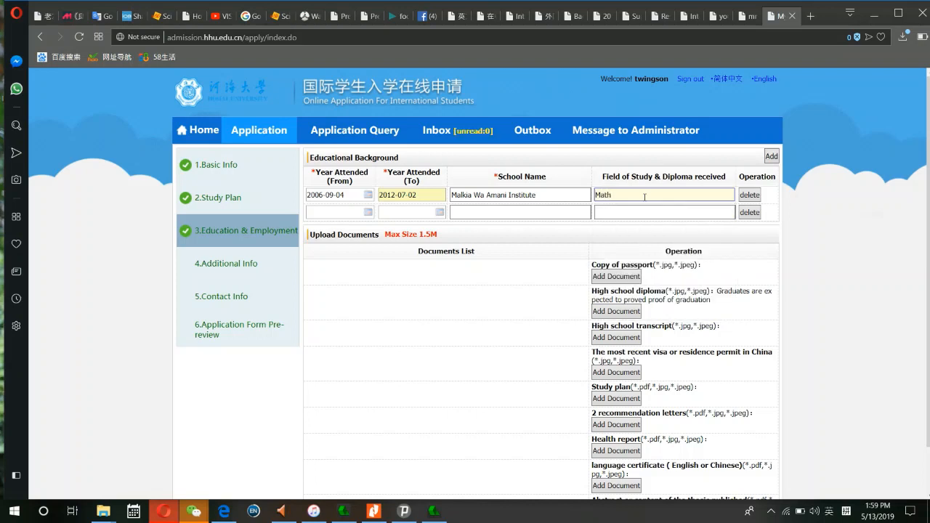
pyautogui.write('e')
pyautogui.press('BackSpace')
pyautogui.press('BackSpace')
pyautogui.press('BackSpace')
pyautogui.press('BackSpace')
pyautogui.write('Scie')
# - Set the second school's start date to 2012-08-13
pyautogui.click(343, 213)
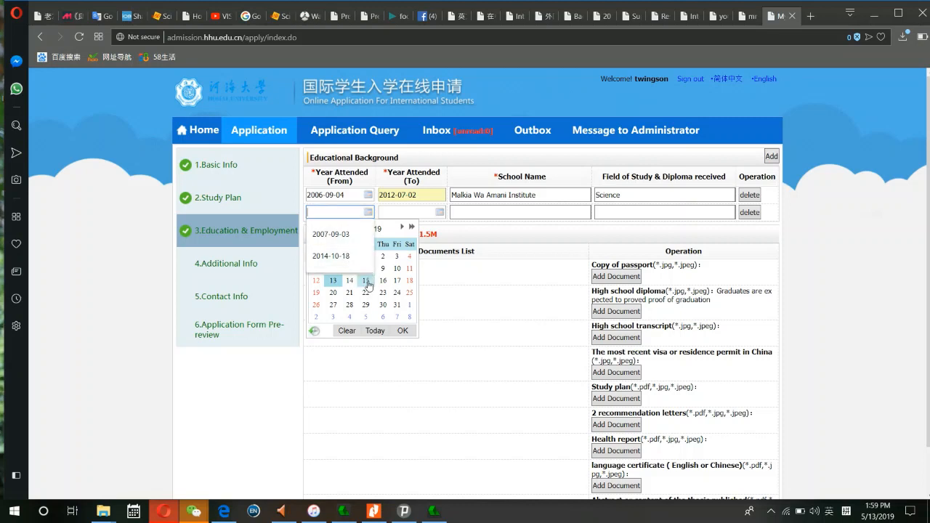
pyautogui.click(376, 230)
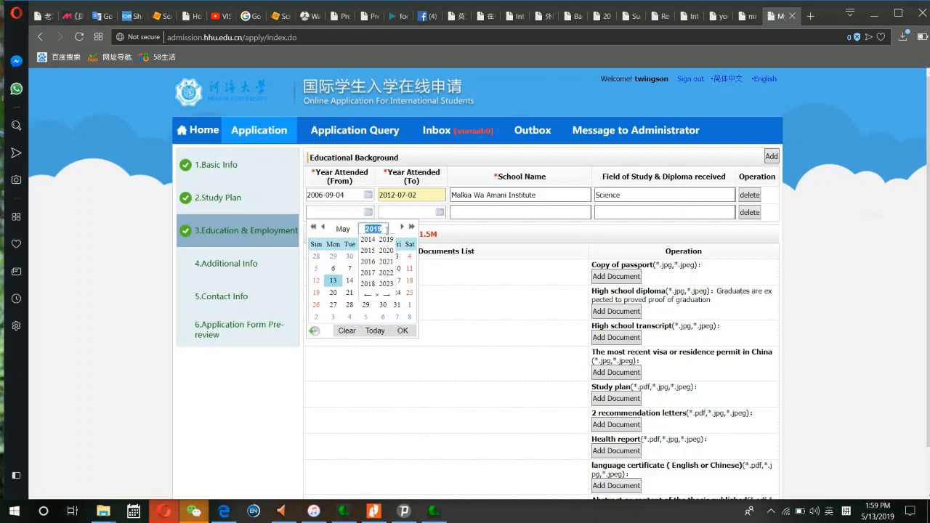
pyautogui.write('2012')
pyautogui.click(401, 229)
pyautogui.click(402, 228)
pyautogui.click(401, 229)
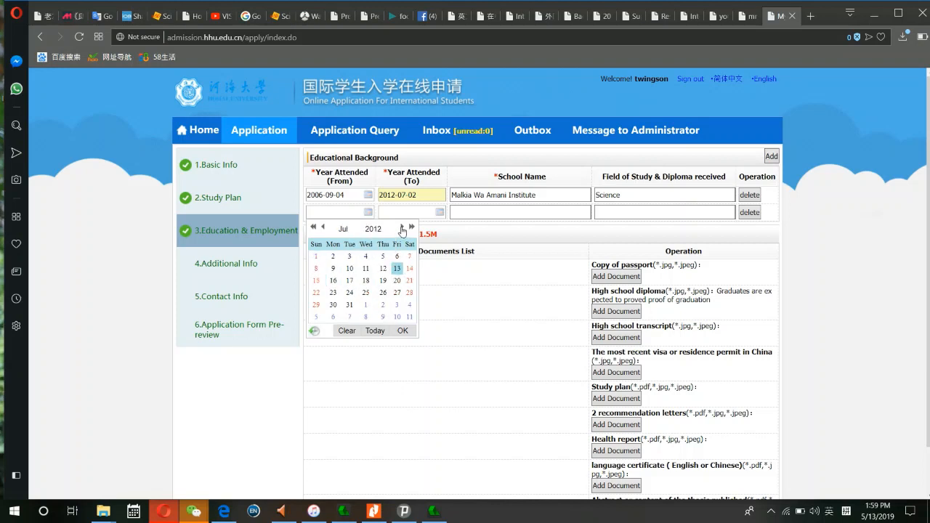
pyautogui.click(402, 228)
pyautogui.click(402, 228)
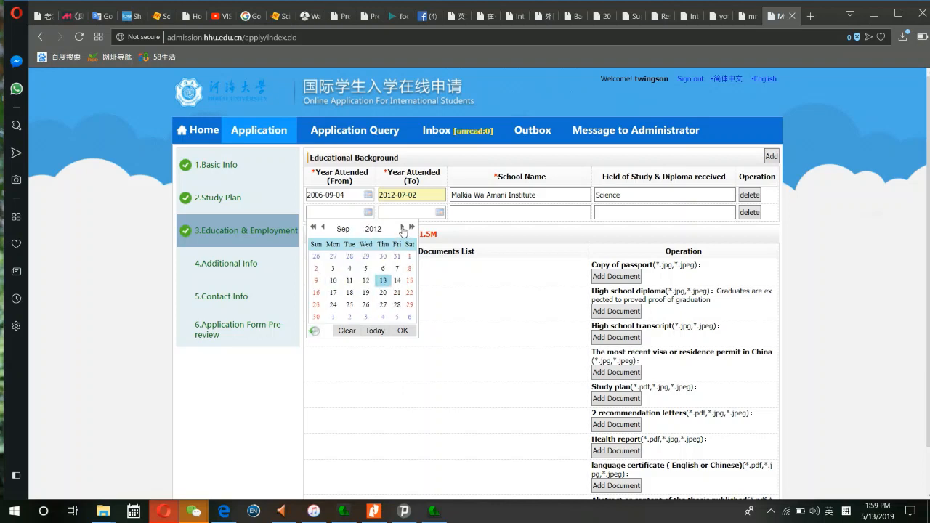
pyautogui.click(323, 228)
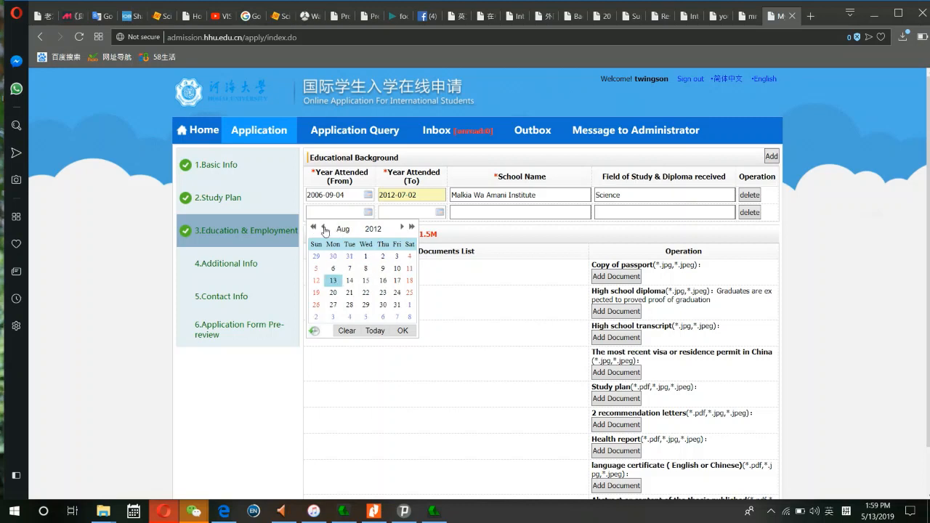
pyautogui.click(336, 282)
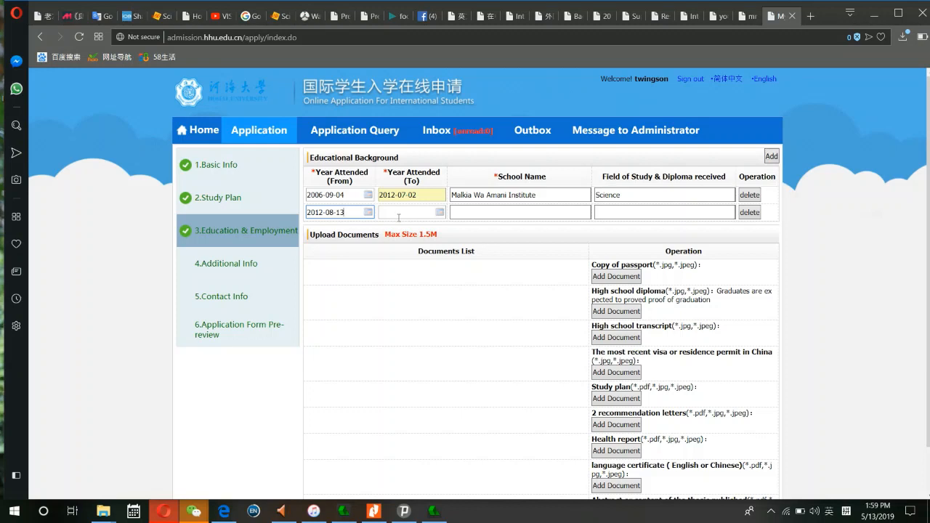
# - Set the second school's end date to 2016-07-25
pyautogui.click(432, 214)
pyautogui.click(433, 214)
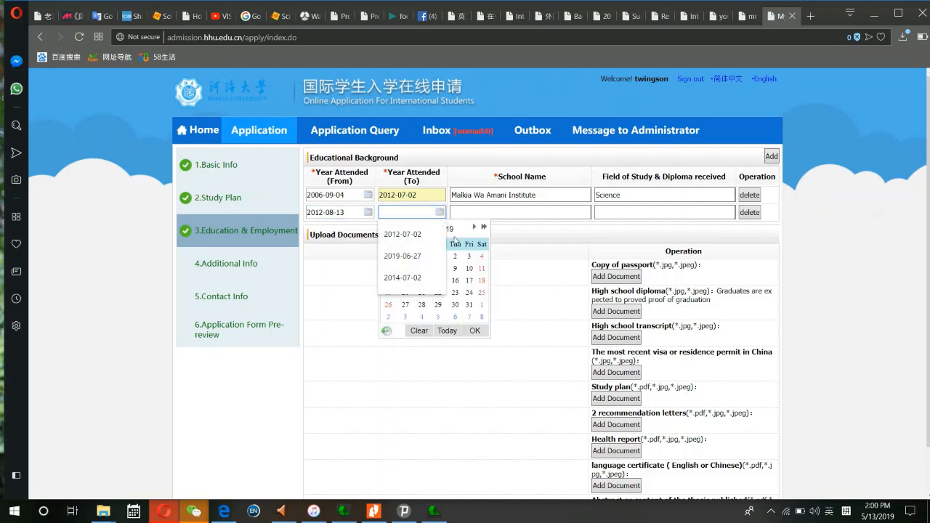
pyautogui.click(448, 229)
pyautogui.write('2016')
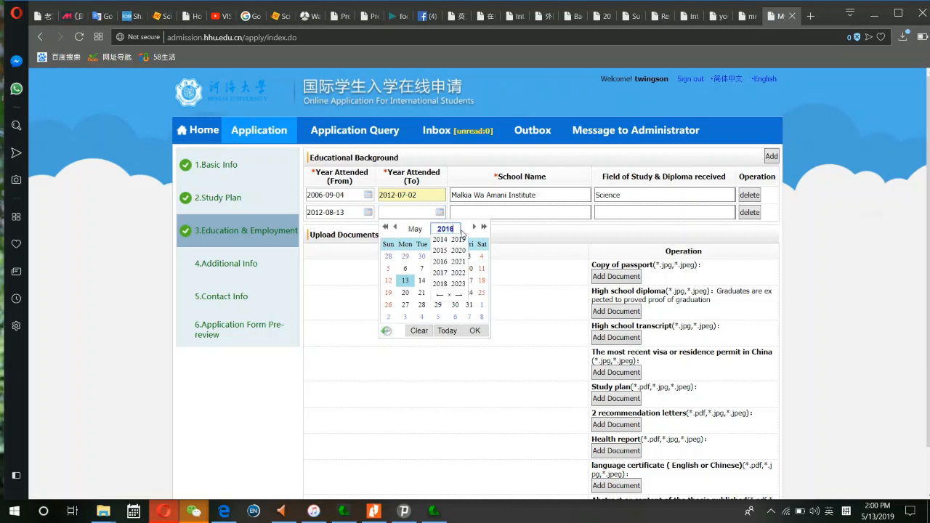
pyautogui.click(423, 230)
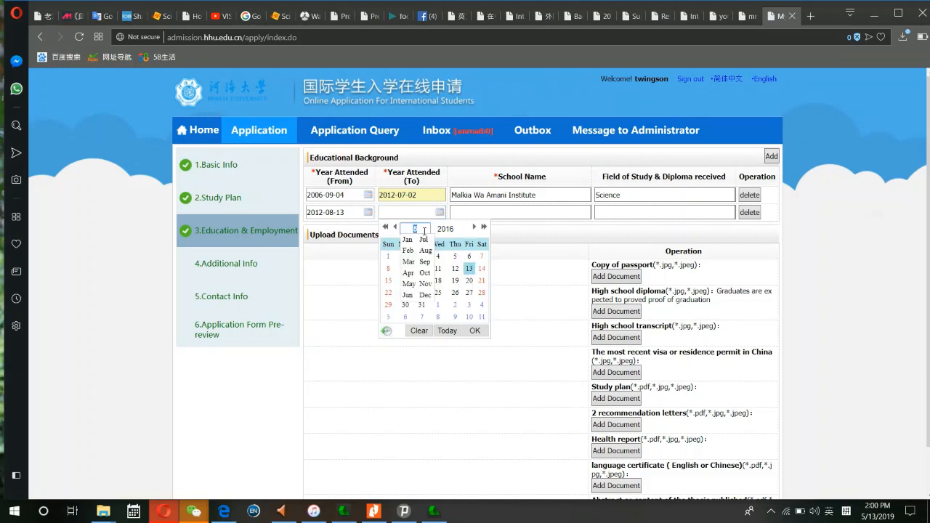
pyautogui.click(423, 240)
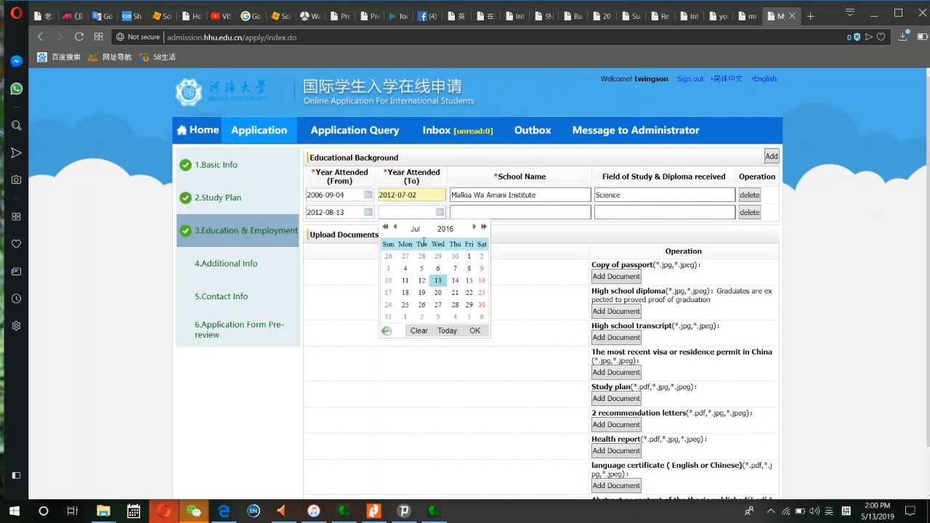
pyautogui.click(406, 306)
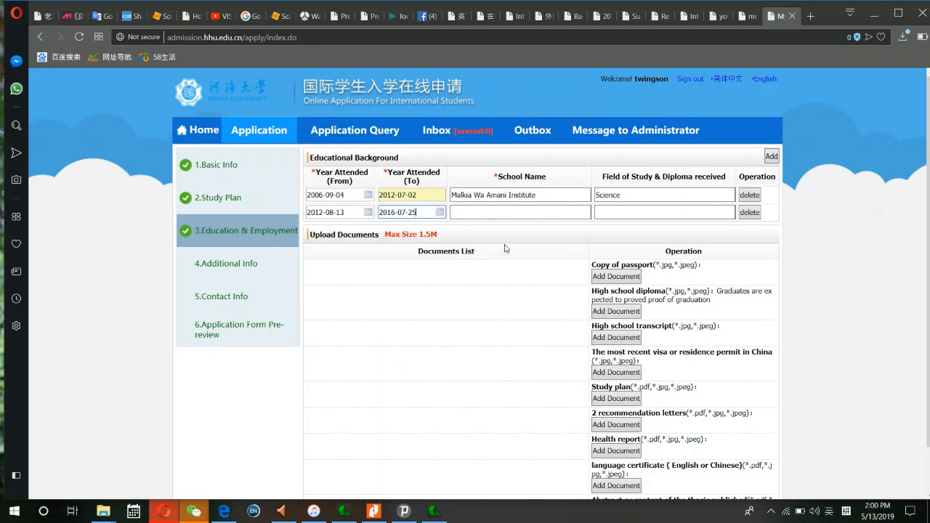
# - Name the second school National Institute of civil Engineering, field Civil Engineering
pyautogui.click(513, 214)
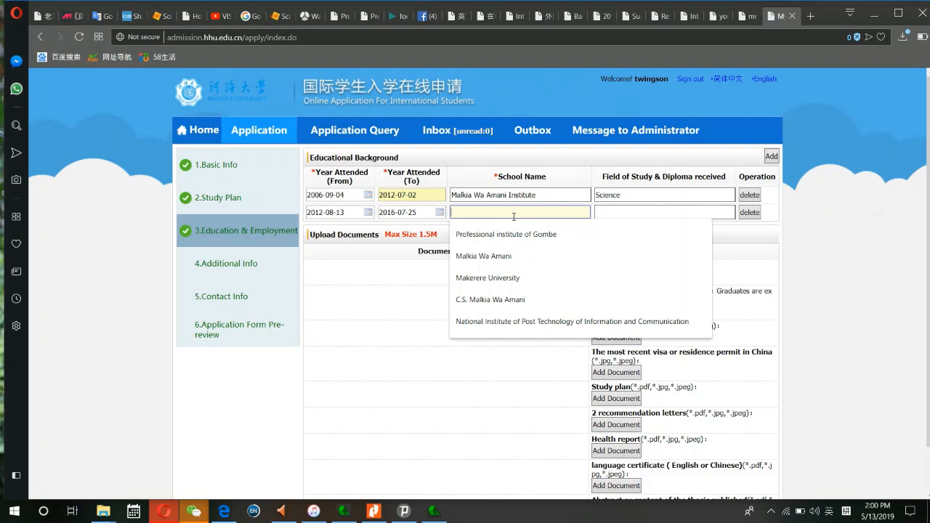
pyautogui.write('Ins')
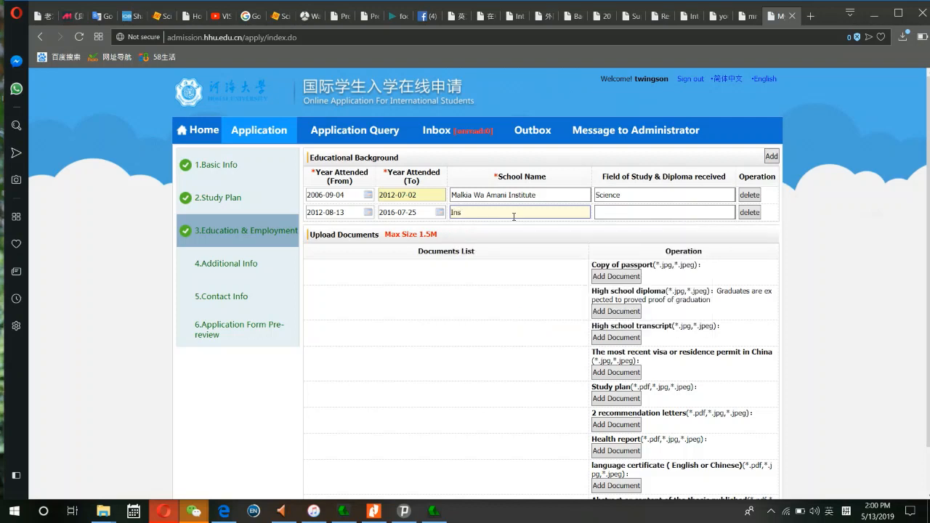
pyautogui.write('titut Nationa')
pyautogui.press('BackSpace')
pyautogui.press('BackSpace')
pyautogui.press('BackSpace')
pyautogui.press('BackSpace')
pyautogui.press('BackSpace')
pyautogui.press('BackSpace')
pyautogui.press('BackSpace')
pyautogui.press('BackSpace')
pyautogui.press('BackSpace')
pyautogui.press('BackSpace')
pyautogui.press('BackSpace')
pyautogui.press('BackSpace')
pyautogui.press('BackSpace')
pyautogui.press('BackSpace')
pyautogui.press('BackSpace')
pyautogui.press('BackSpace')
pyautogui.write('Nat')
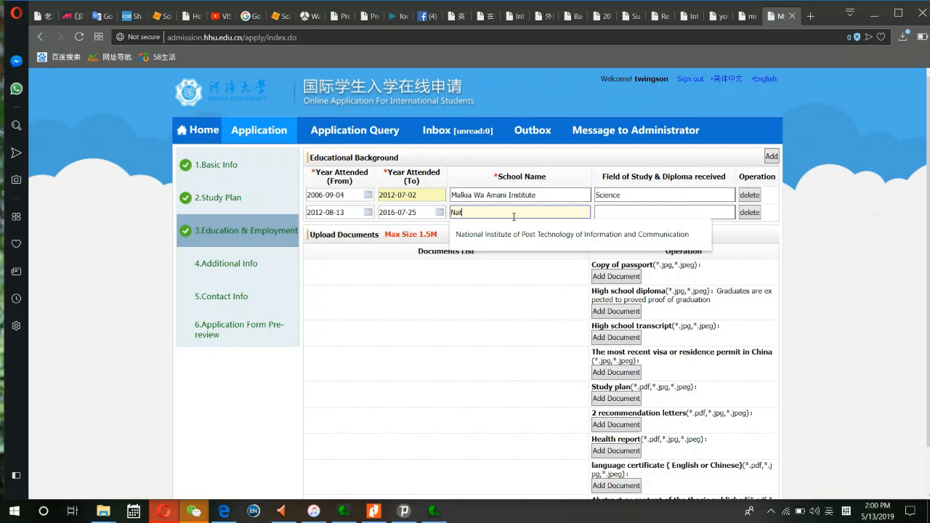
pyautogui.write('ional Istiti')
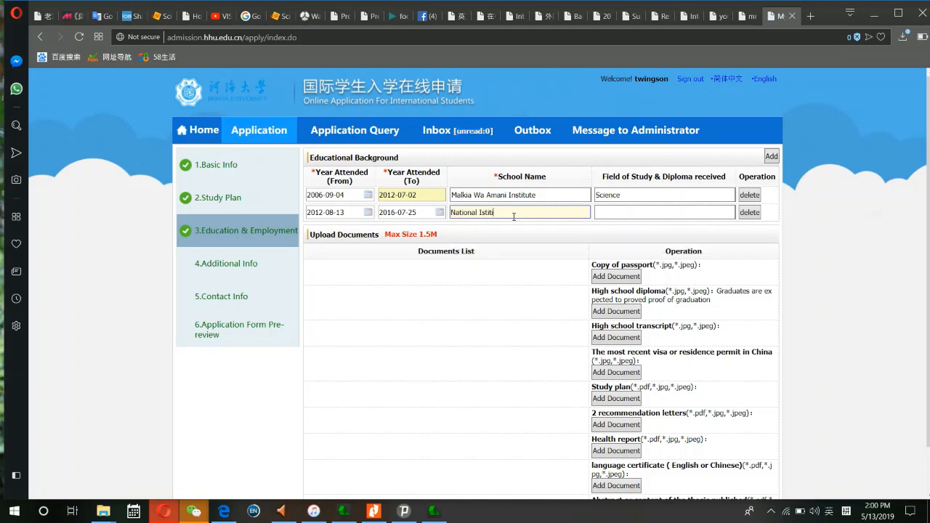
pyautogui.press('BackSpace')
pyautogui.press('BackSpace')
pyautogui.write('tit')
pyautogui.press('BackSpace')
pyautogui.write('ute ')
pyautogui.write('of el')
pyautogui.write('vil ')
pyautogui.write('Enginer')
pyautogui.write('r')
pyautogui.rightClick(488, 213)
pyautogui.click(529, 226)
pyautogui.click(619, 211)
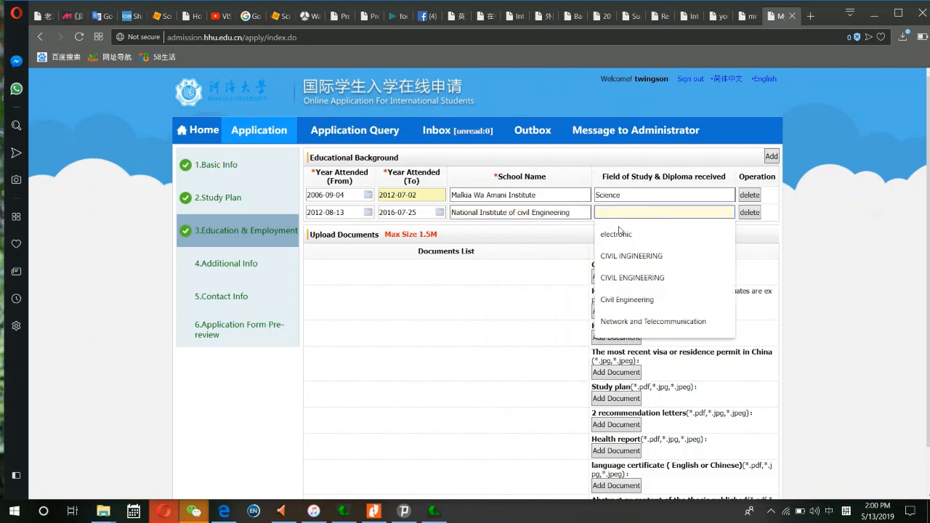
pyautogui.click(629, 299)
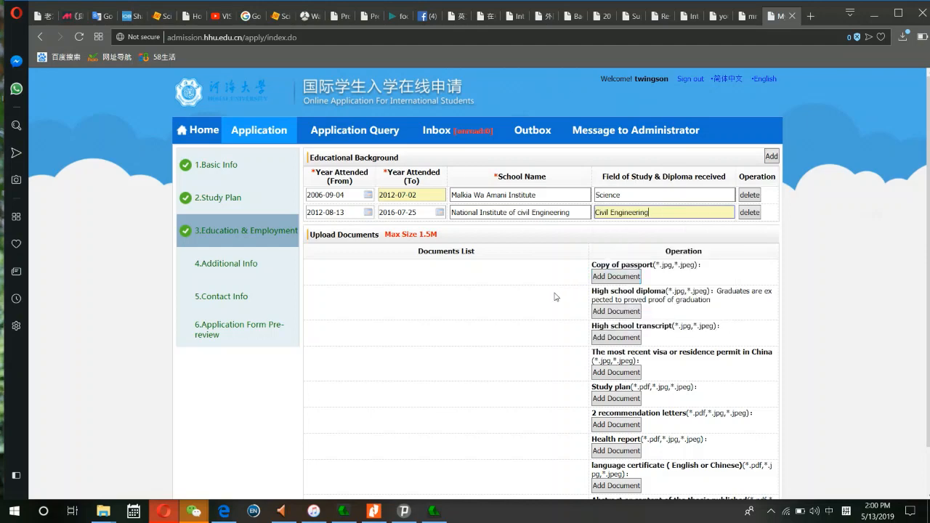
# - Attach the Passport file next to Copy of passport in Upload Documents
pyautogui.scroll(-1, 452, 309)
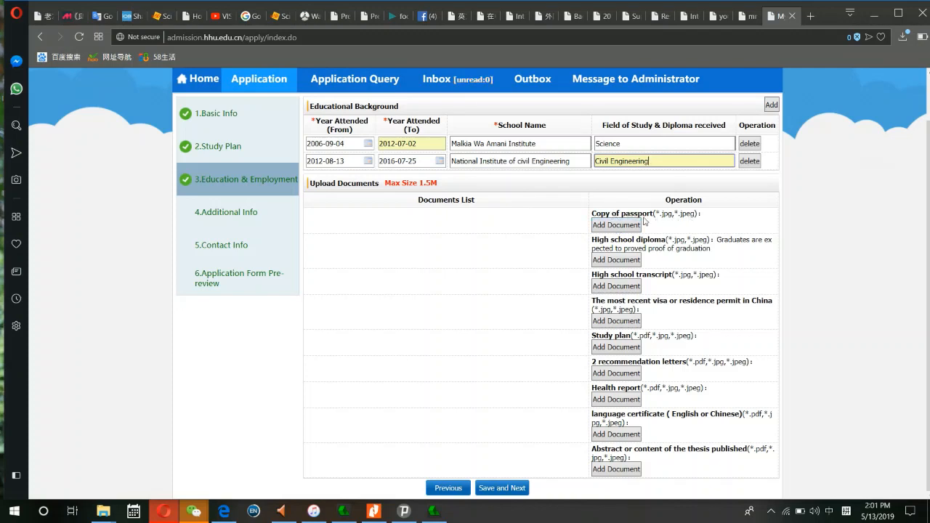
pyautogui.click(626, 228)
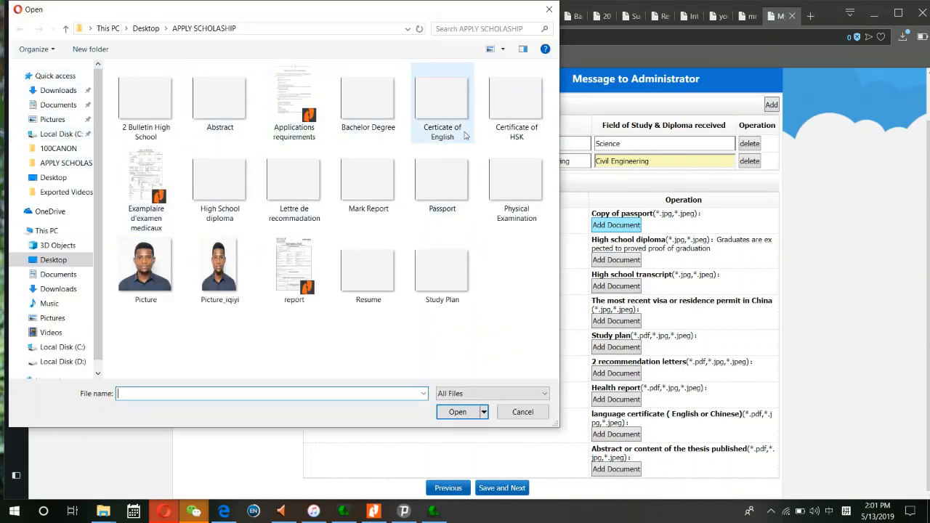
pyautogui.click(451, 414)
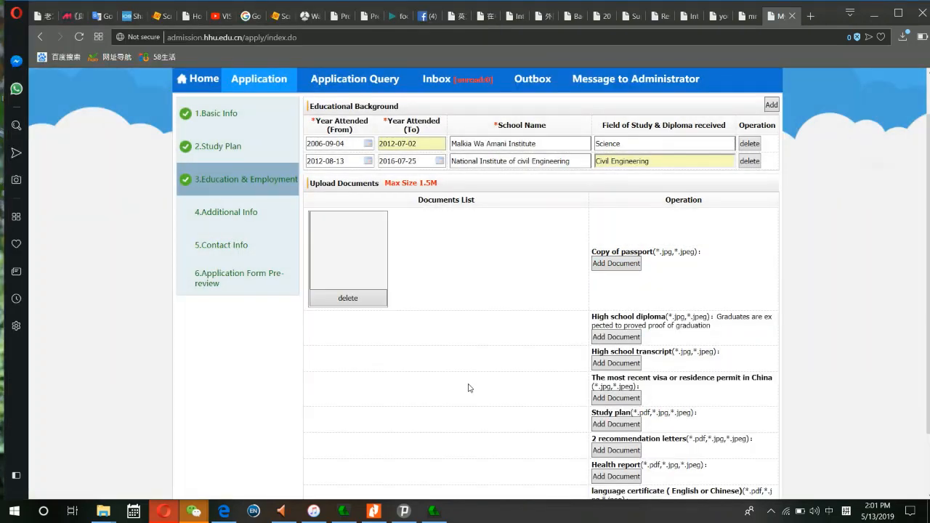
pyautogui.scroll(-2, 614, 327)
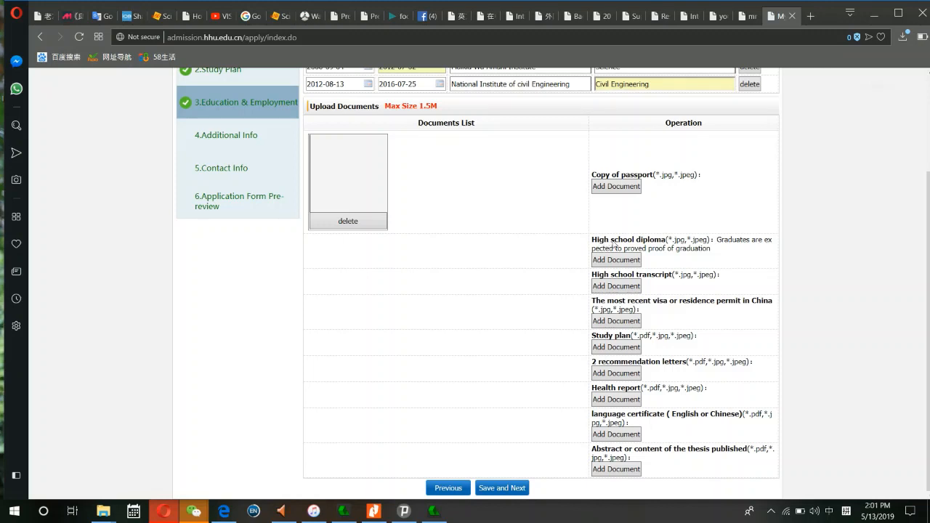
# - Upload the High School diploma and 2 Bulletin High School files as the two high school diplomas
pyautogui.click(616, 260)
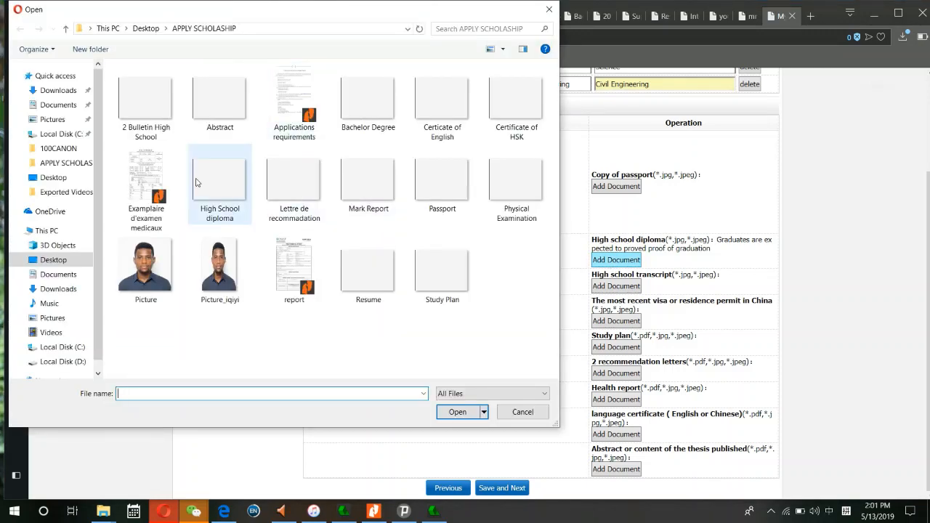
pyautogui.click(215, 189)
pyautogui.click(449, 412)
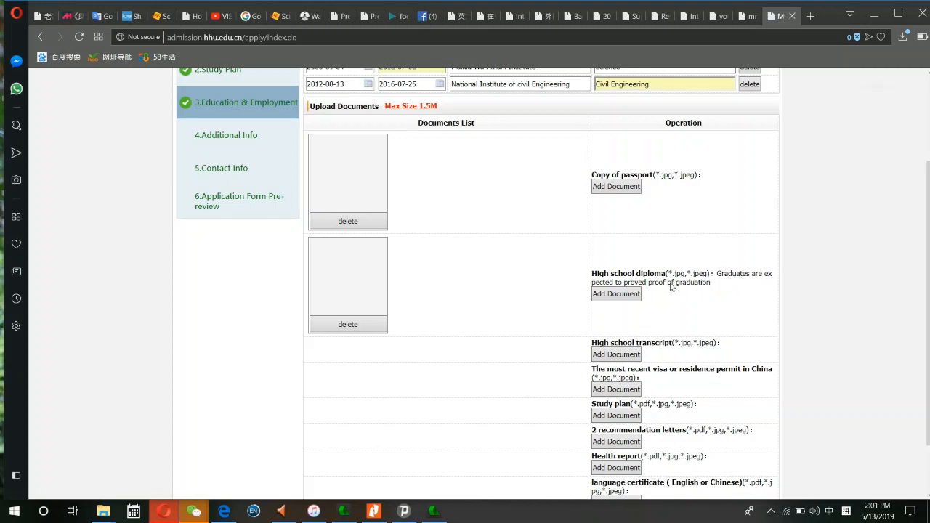
pyautogui.click(623, 298)
pyautogui.click(629, 295)
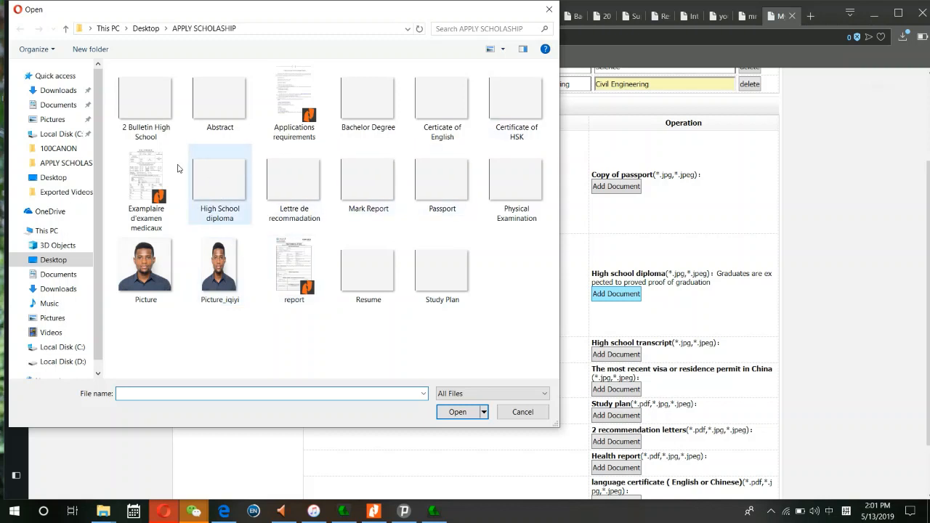
pyautogui.click(133, 109)
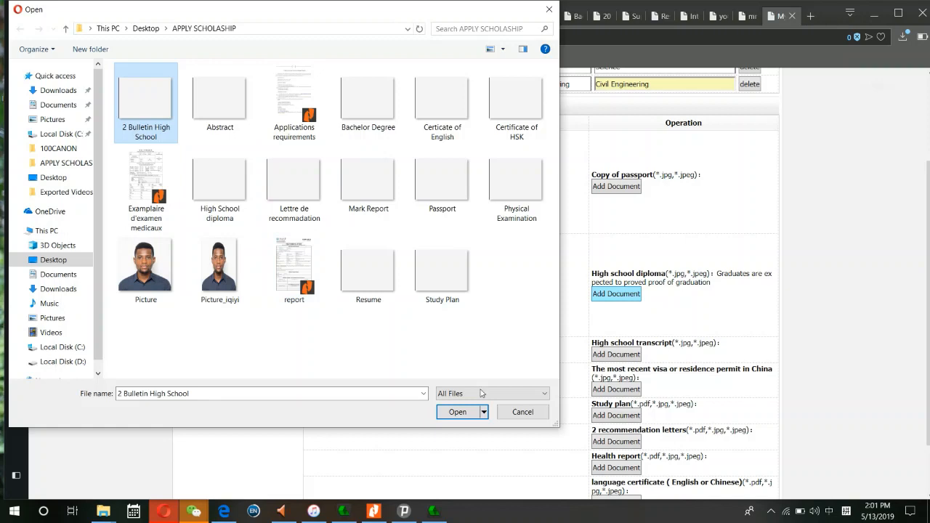
pyautogui.click(457, 411)
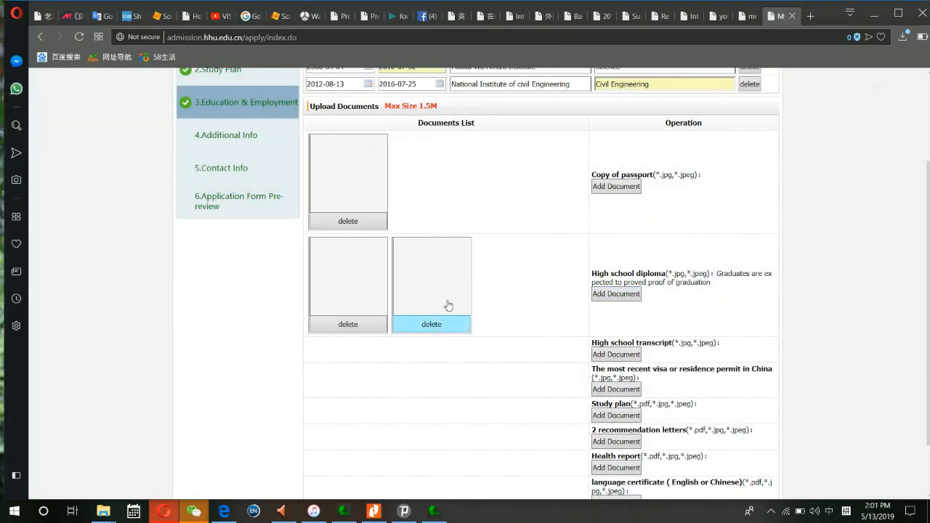
# - Attach 2 Bulletin High School as the first high school transcript document
pyautogui.click(616, 354)
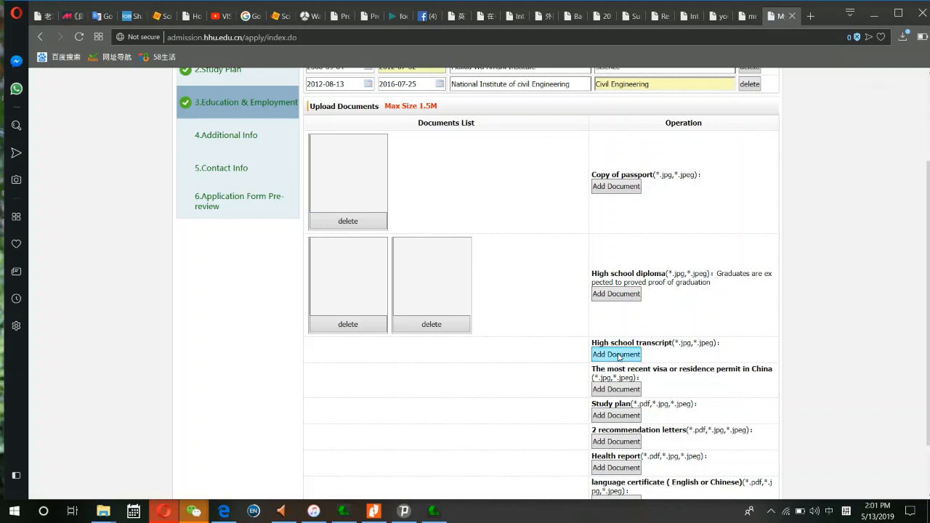
pyautogui.click(617, 354)
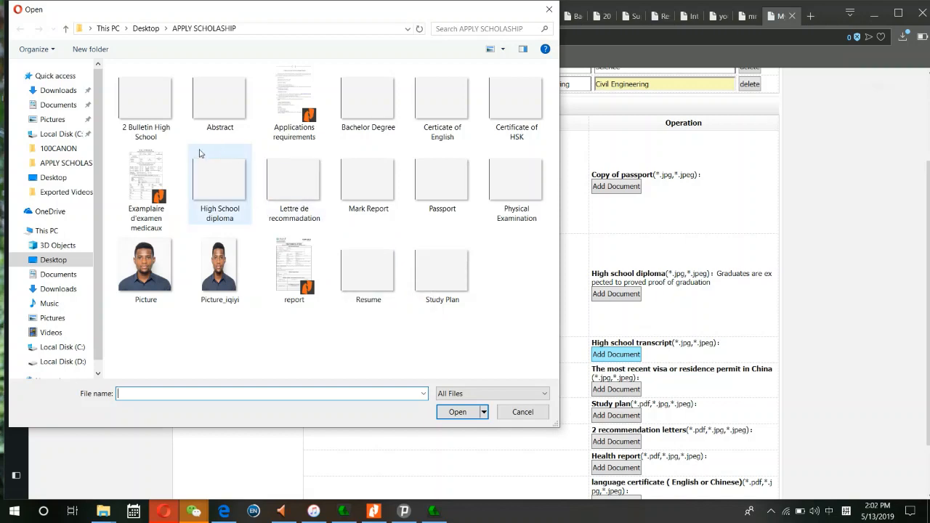
pyautogui.click(135, 108)
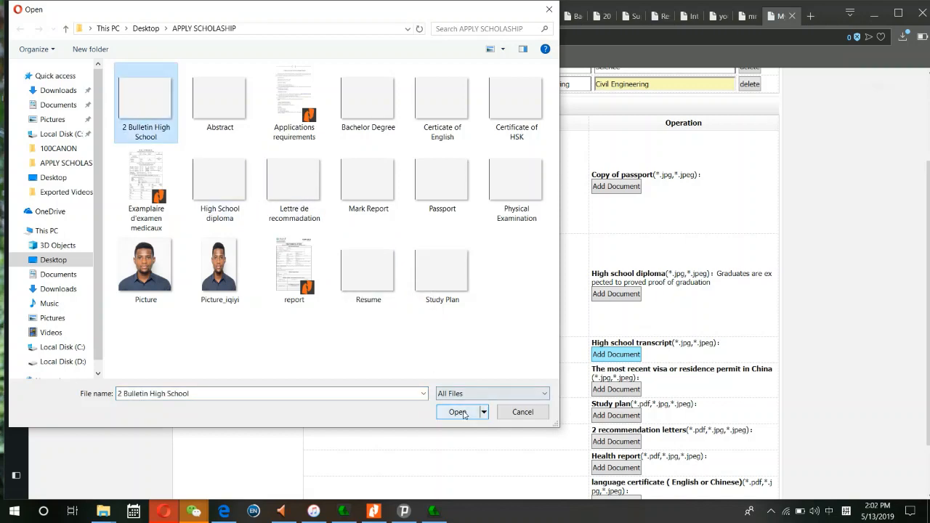
pyautogui.click(465, 412)
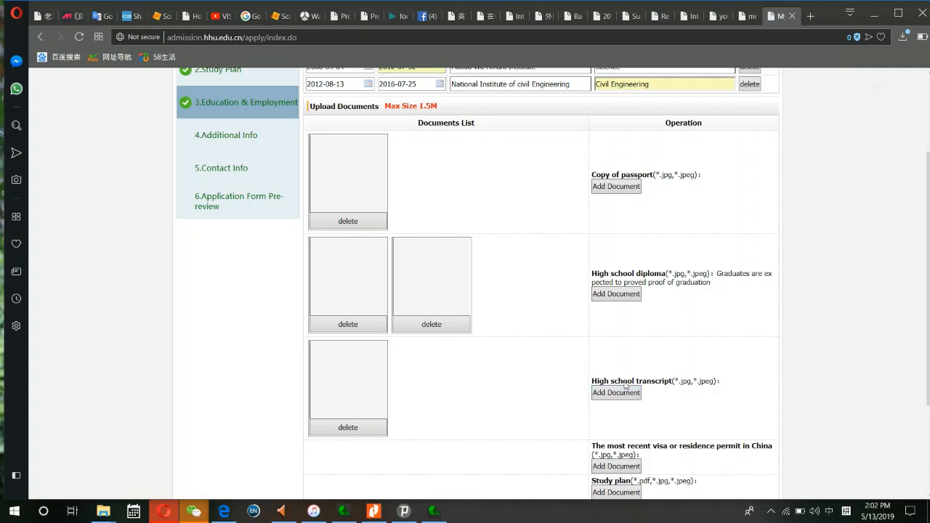
pyautogui.click(622, 295)
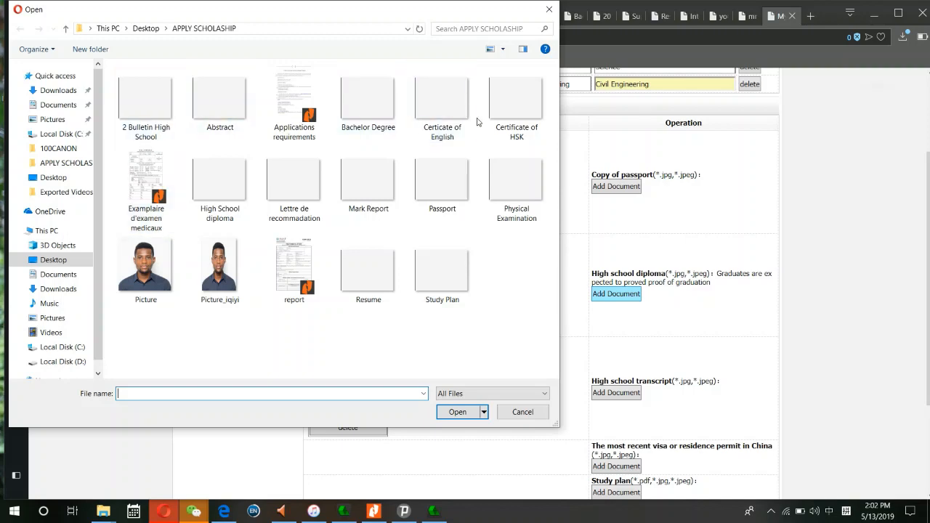
pyautogui.click(368, 102)
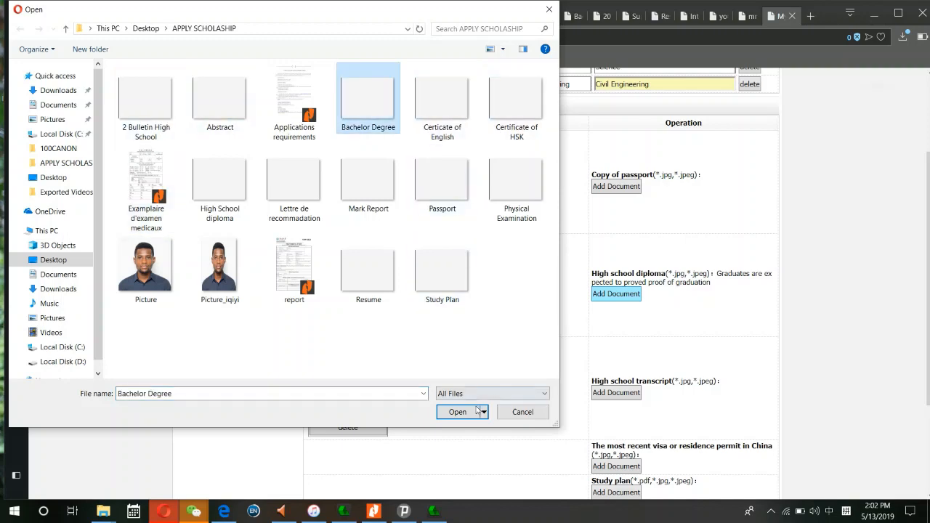
pyautogui.click(457, 413)
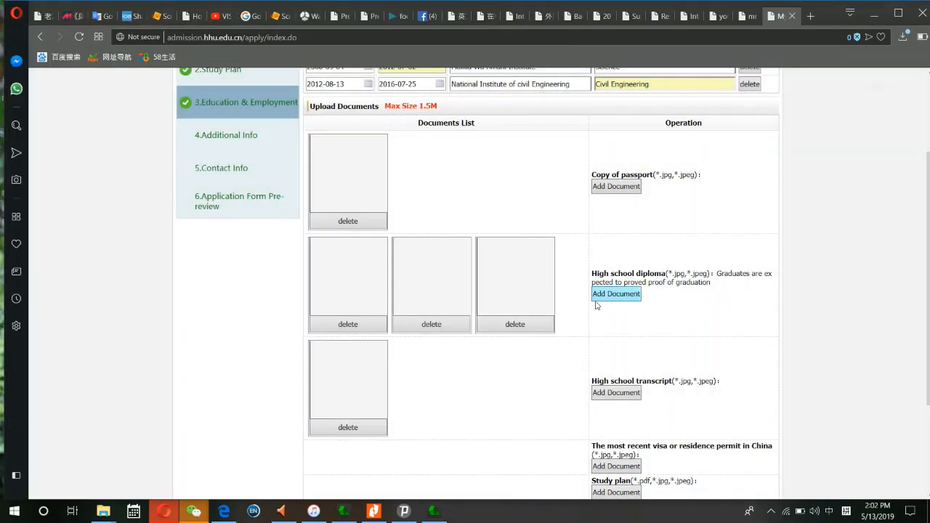
pyautogui.click(606, 298)
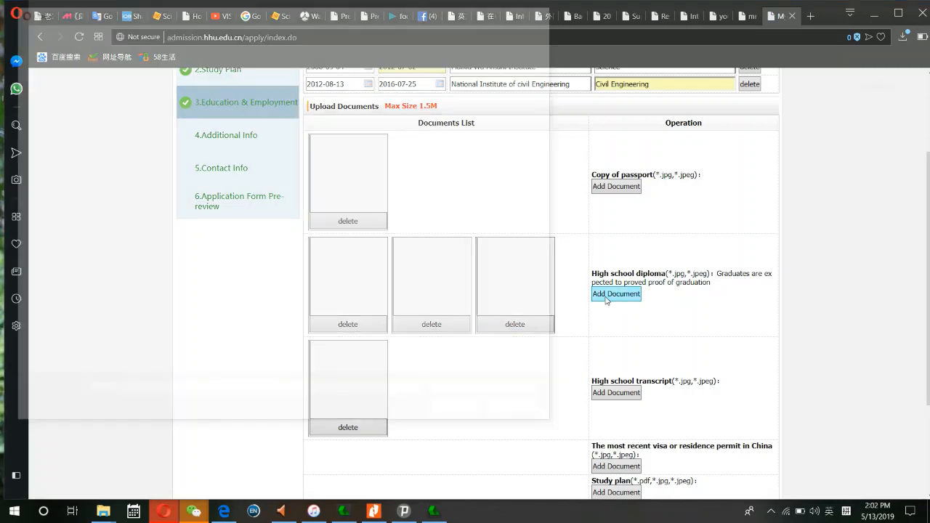
pyautogui.click(368, 96)
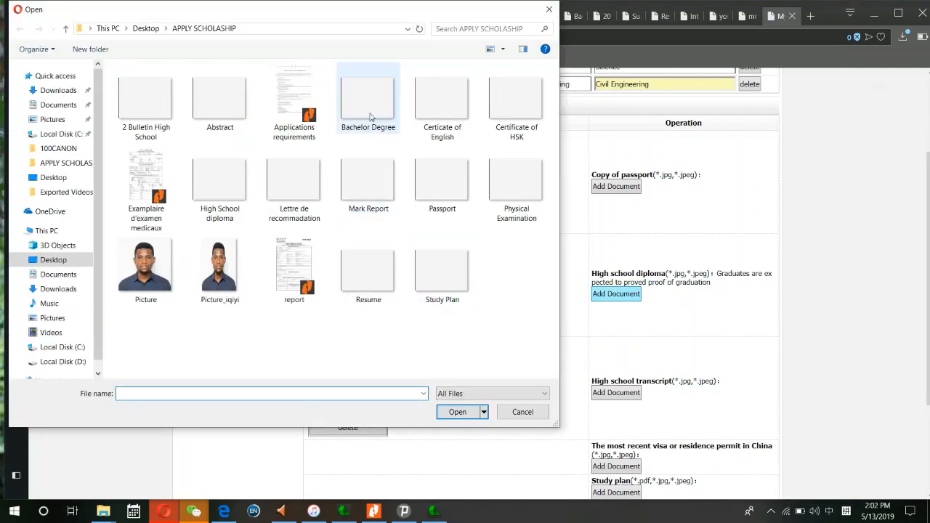
pyautogui.click(461, 413)
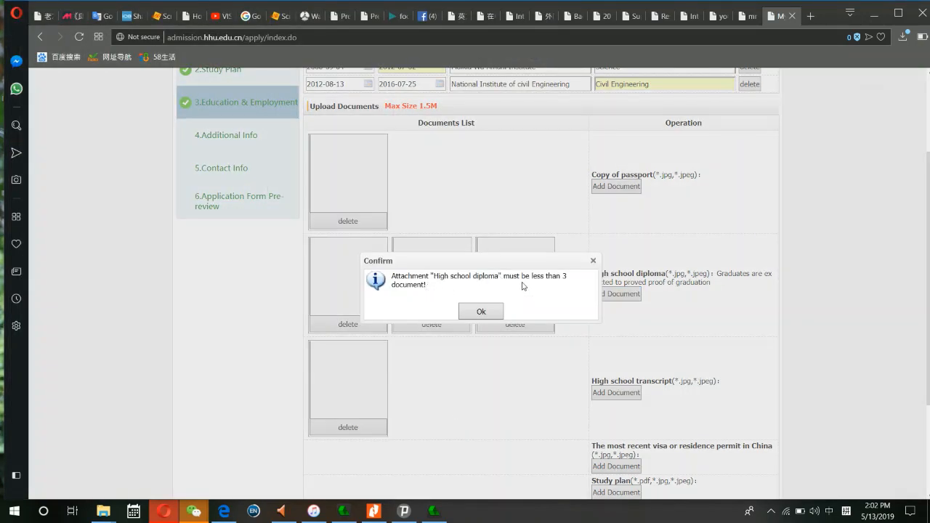
pyautogui.click(481, 311)
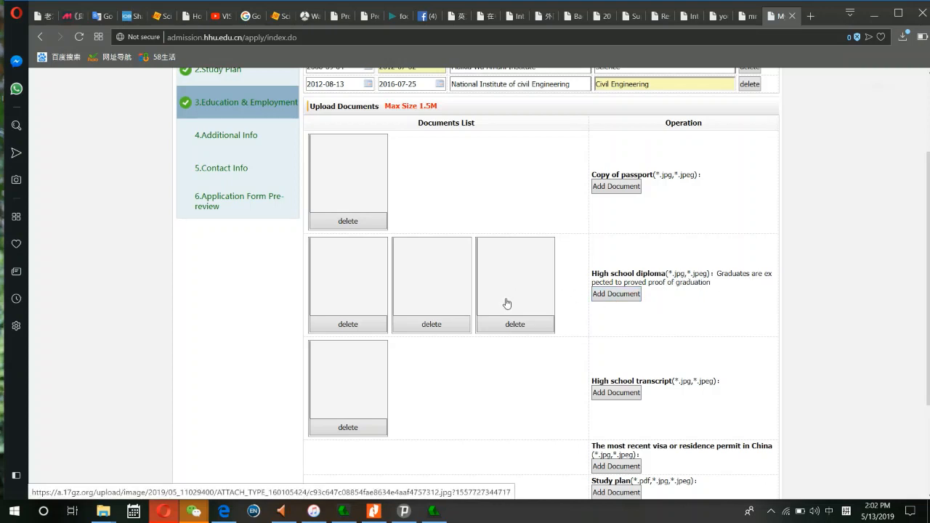
pyautogui.click(622, 394)
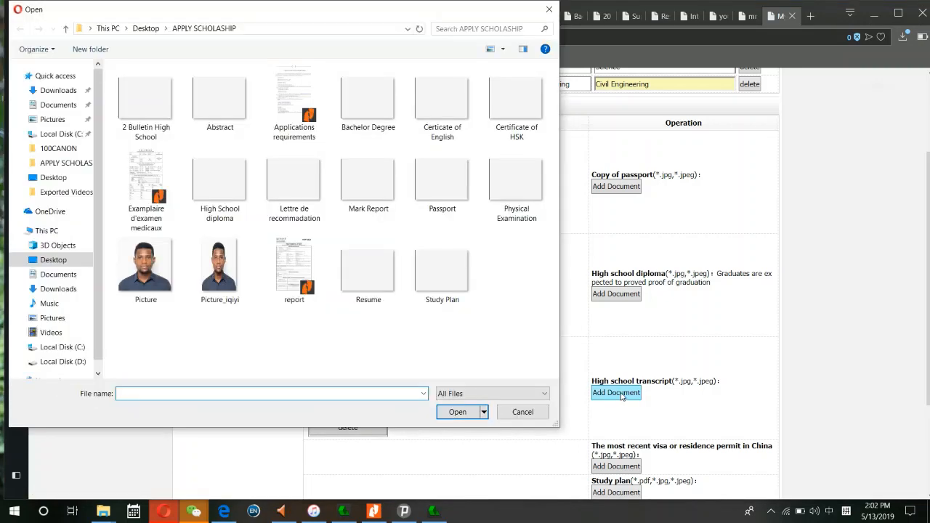
# - Upload Mark Report, then Bachelor Degree, as further high school transcript documents
pyautogui.click(364, 178)
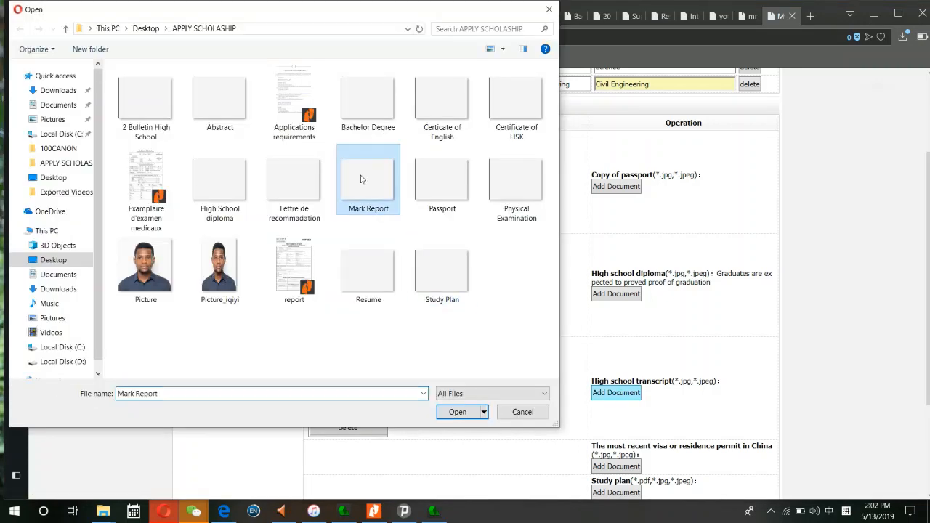
pyautogui.click(457, 412)
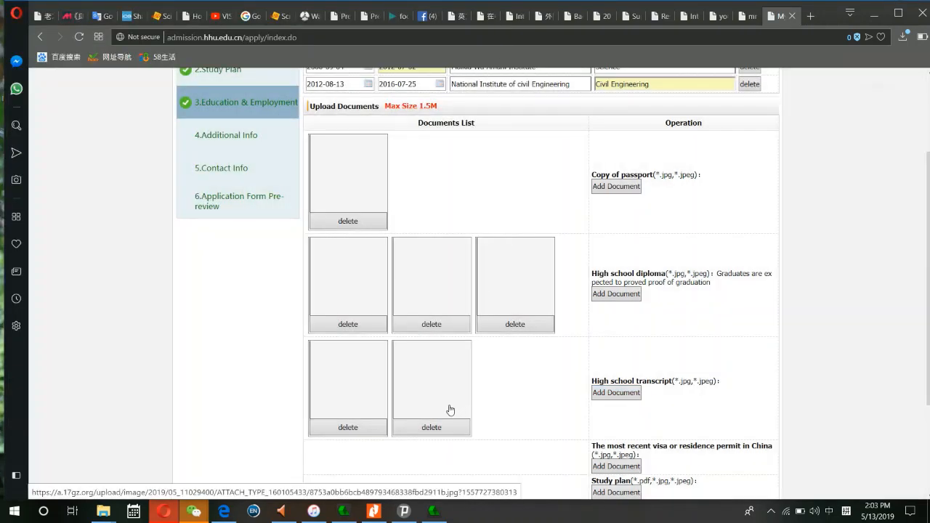
pyautogui.click(616, 393)
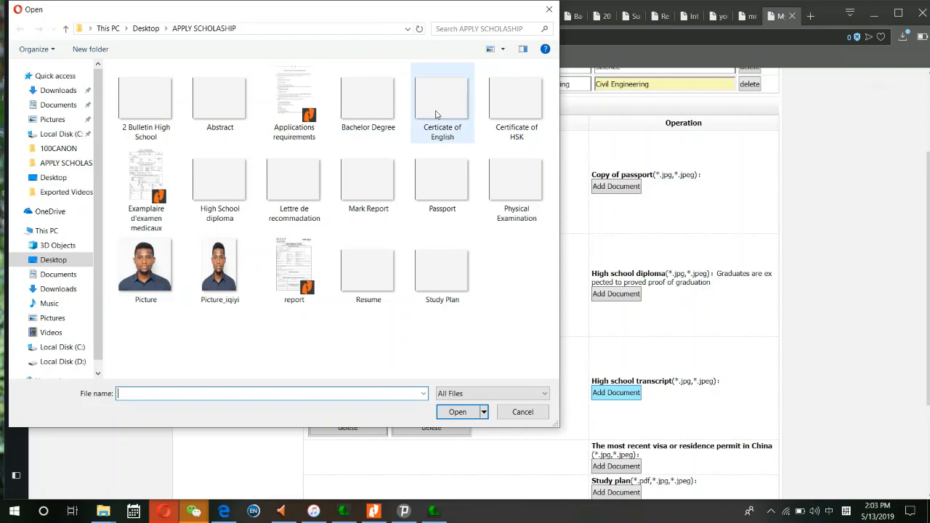
pyautogui.click(370, 109)
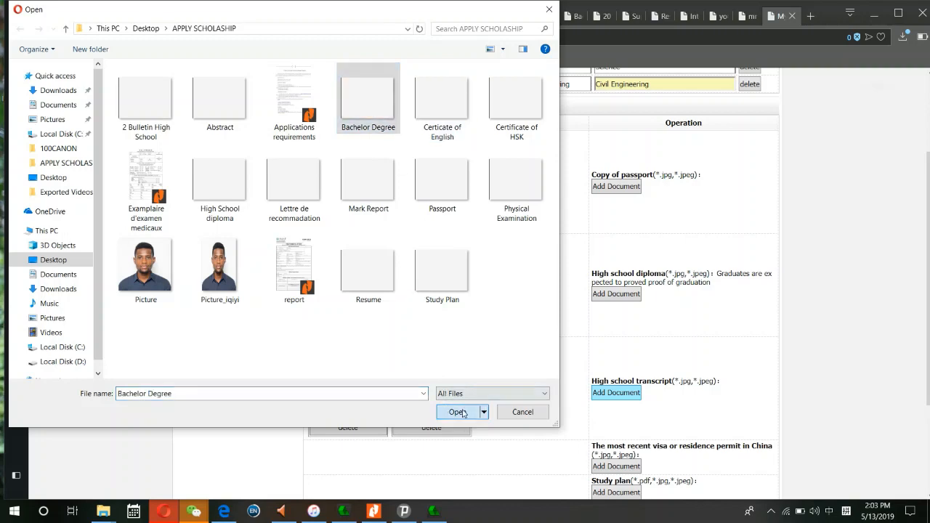
pyautogui.click(458, 412)
pyautogui.scroll(-3, 575, 334)
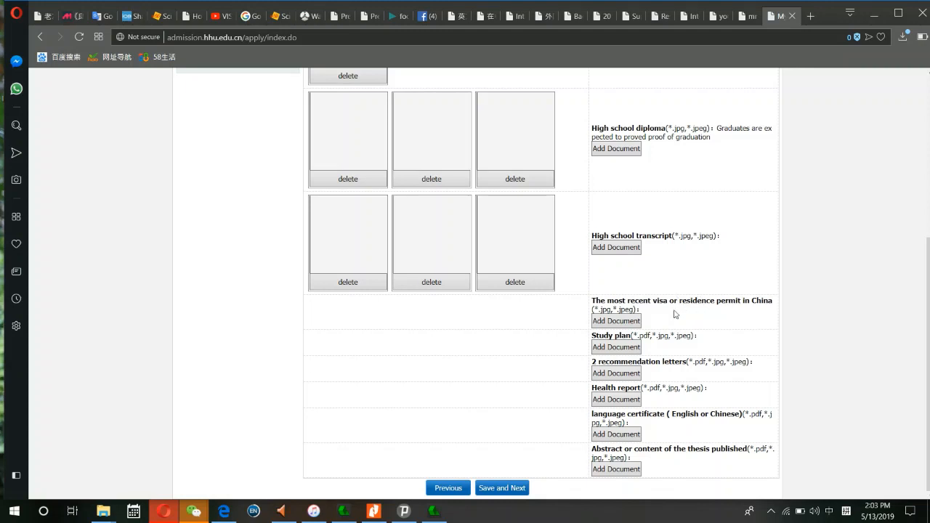
# - Upload Passport as the visa/residence permit and the Study Plan file as the study plan
pyautogui.click(625, 324)
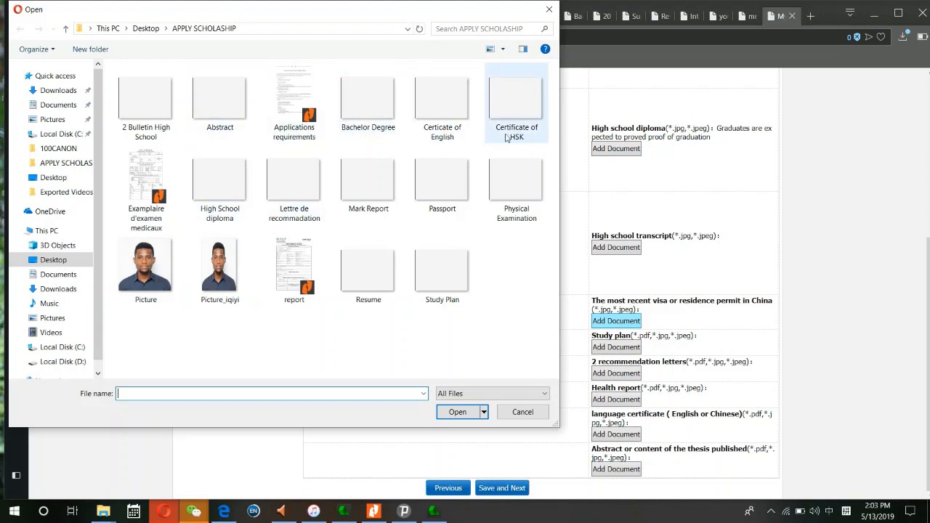
pyautogui.click(441, 182)
pyautogui.click(457, 412)
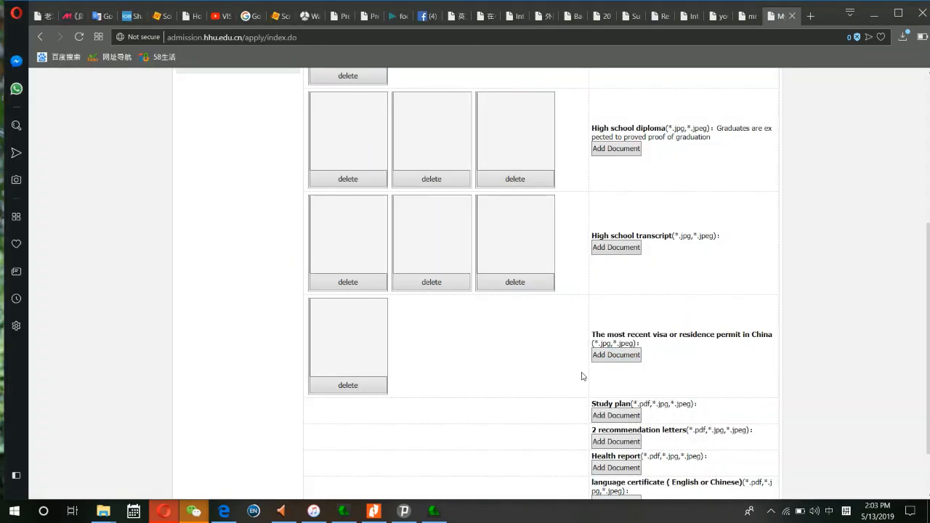
pyautogui.scroll(-1, 581, 376)
pyautogui.click(617, 347)
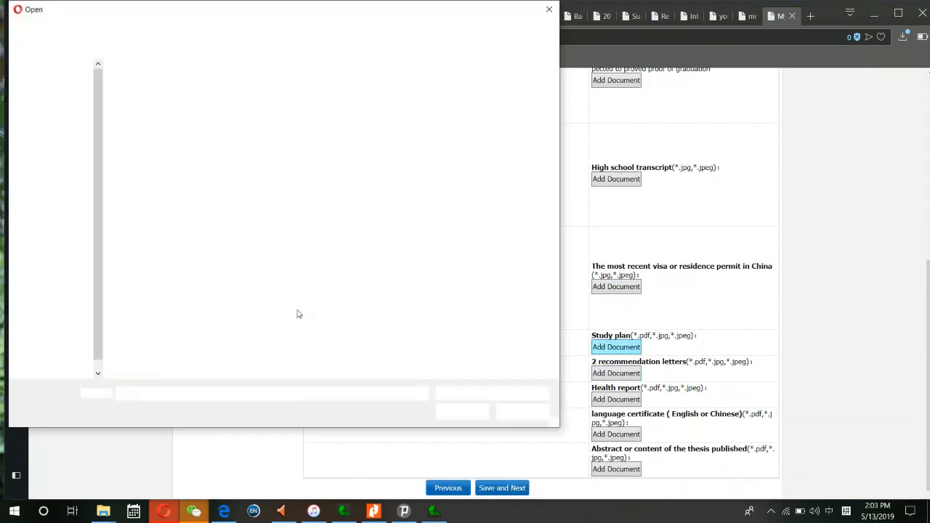
pyautogui.click(445, 275)
pyautogui.click(452, 412)
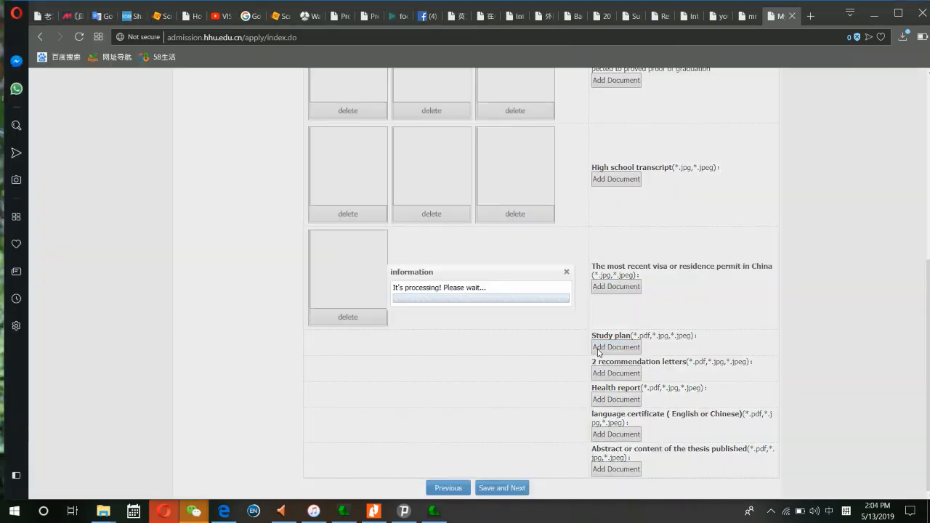
# - Upload Lettre de recommadation as the recommendation letter and Examplaire d'examen medicaux as the health report
pyautogui.click(631, 378)
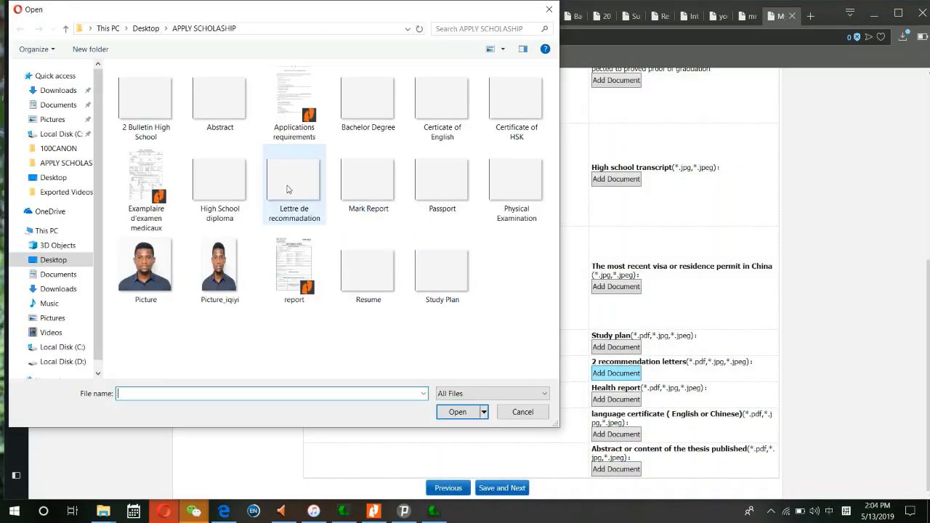
pyautogui.click(291, 187)
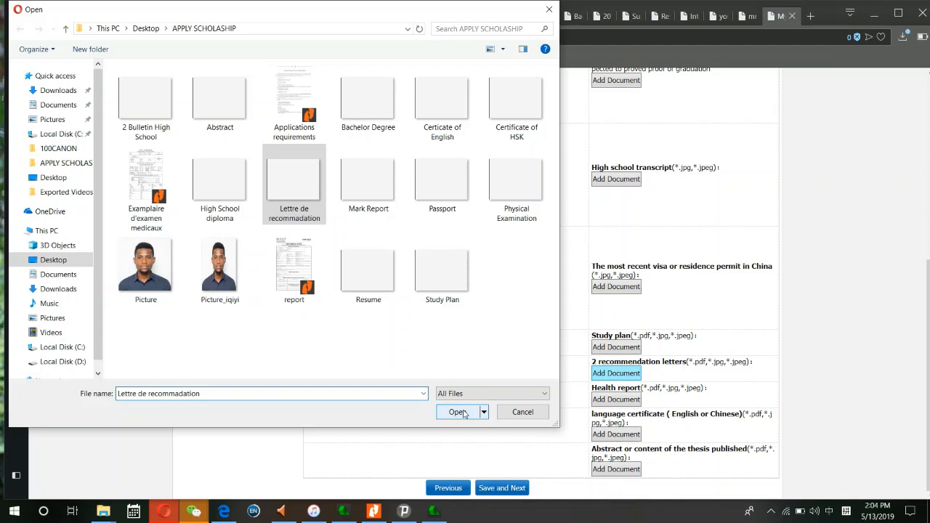
pyautogui.click(461, 412)
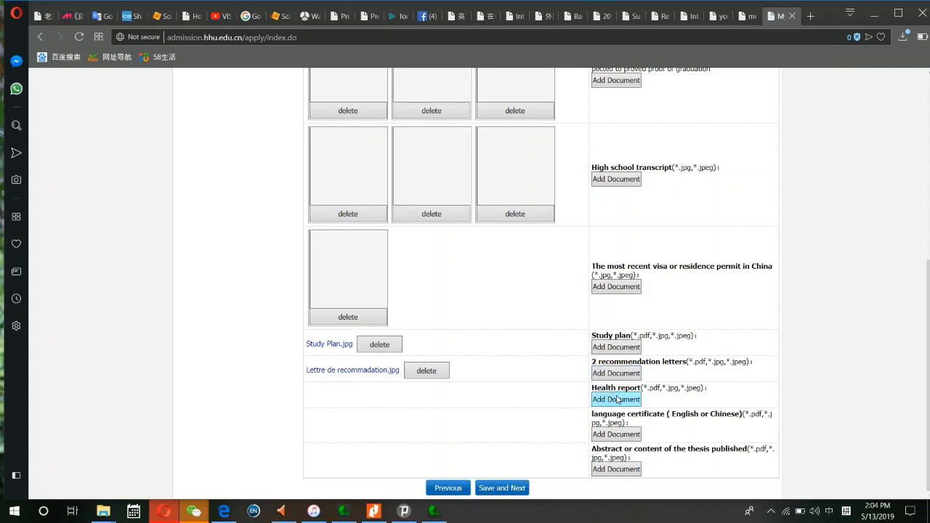
pyautogui.click(615, 399)
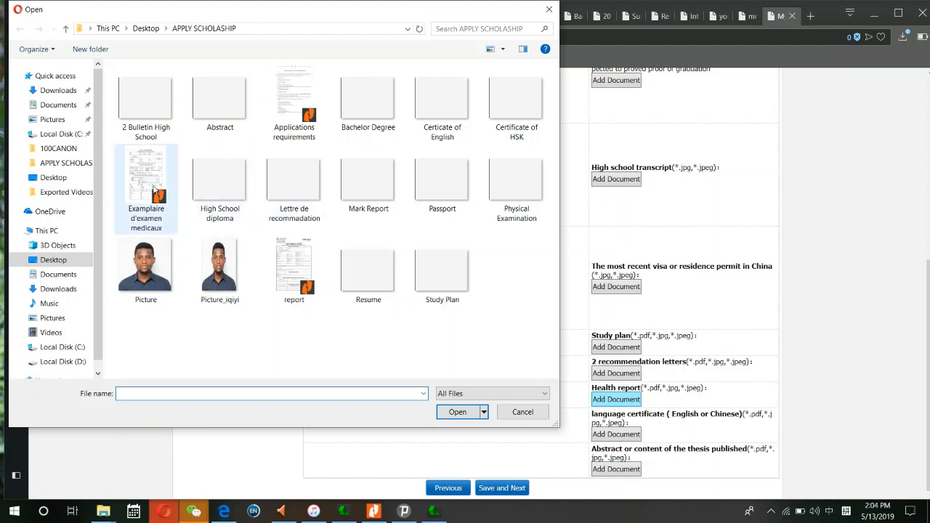
pyautogui.click(140, 211)
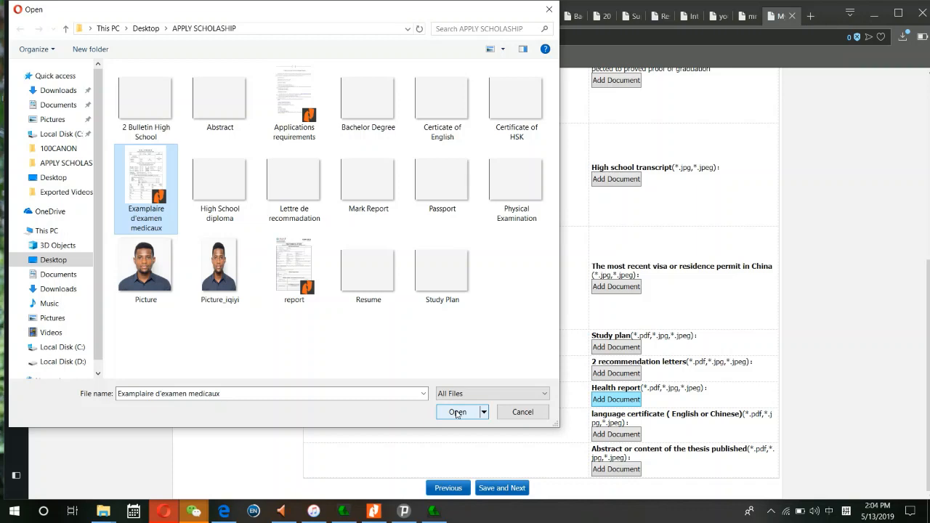
pyautogui.click(457, 412)
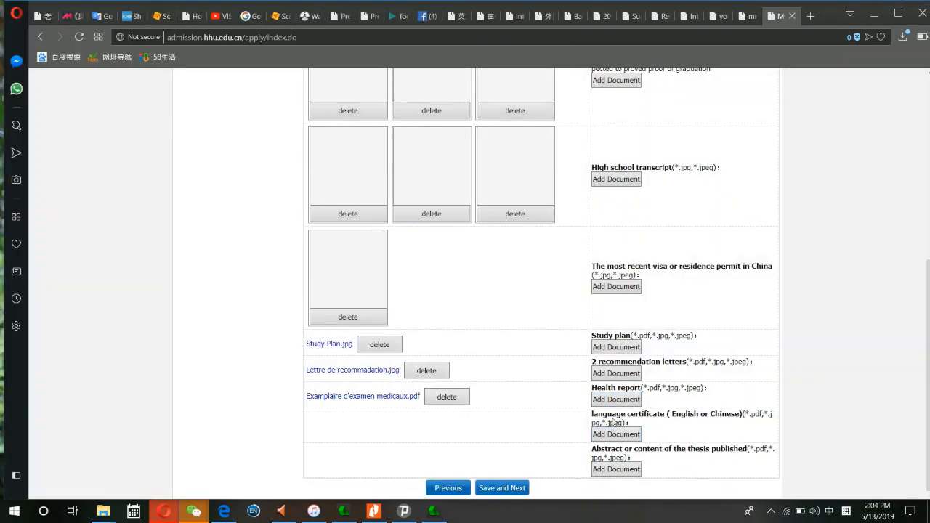
# - Upload Certicate of English as the language certificate, plus Resume and Abstract under thesis abstract
pyautogui.click(612, 433)
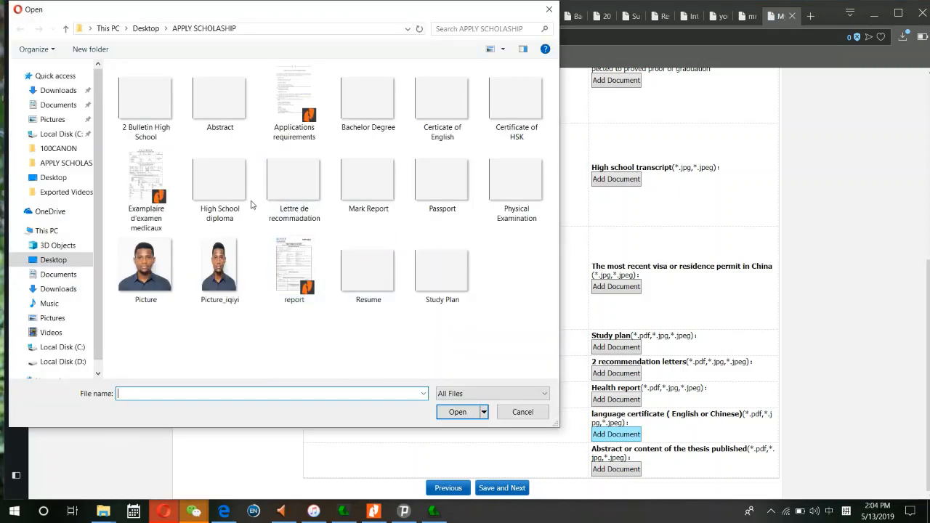
pyautogui.click(461, 122)
pyautogui.click(461, 416)
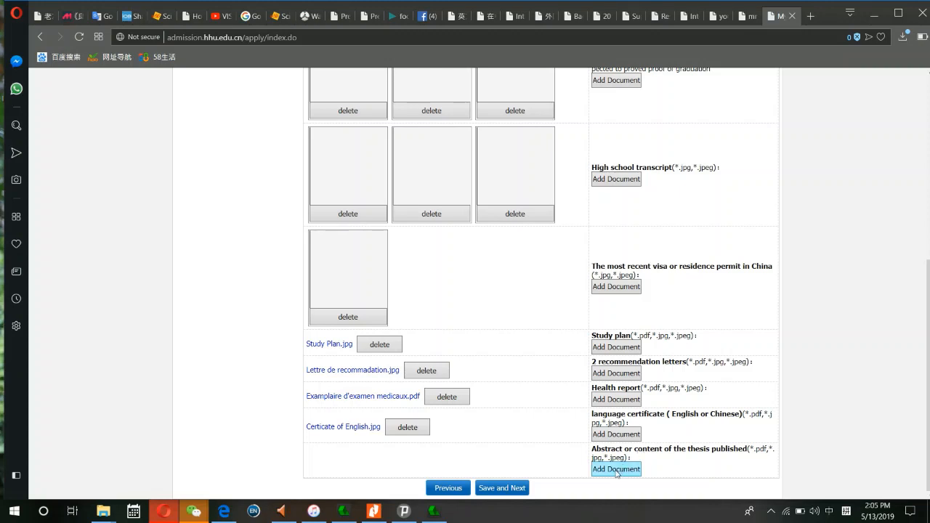
pyautogui.click(617, 469)
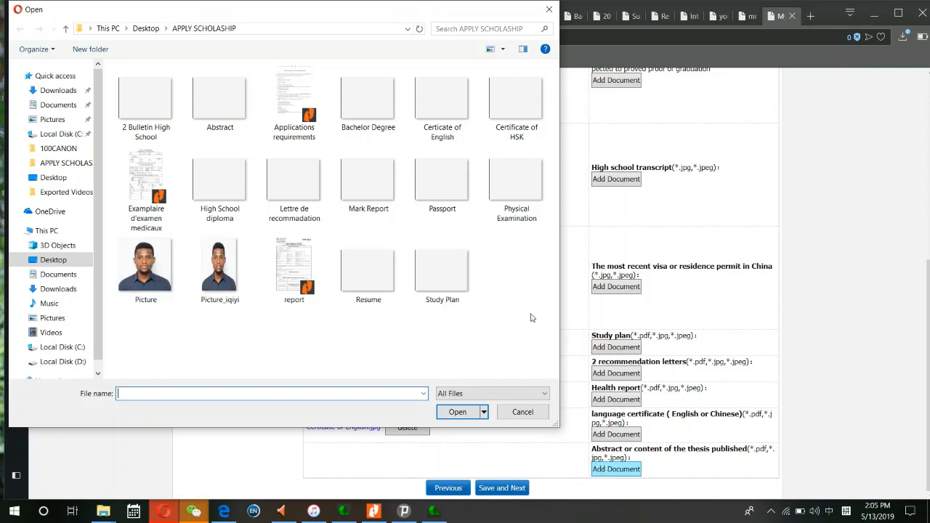
pyautogui.click(363, 277)
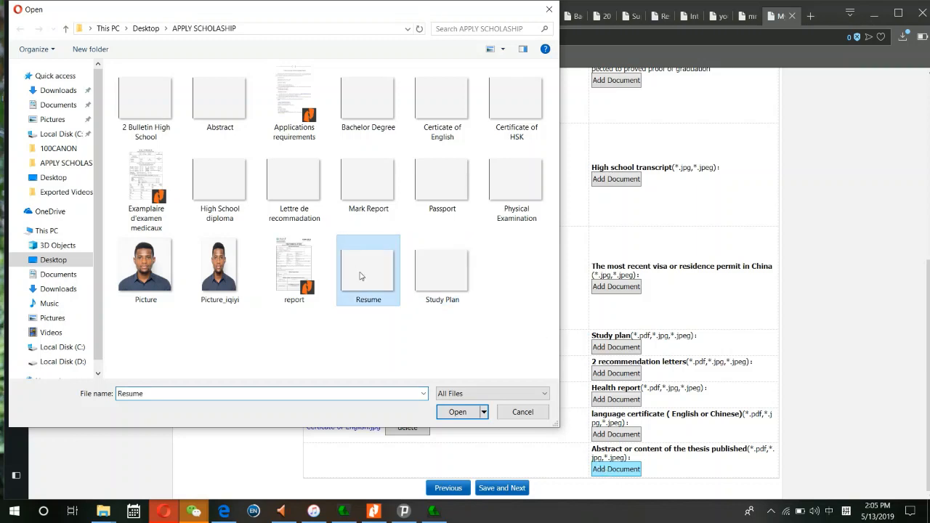
pyautogui.click(457, 412)
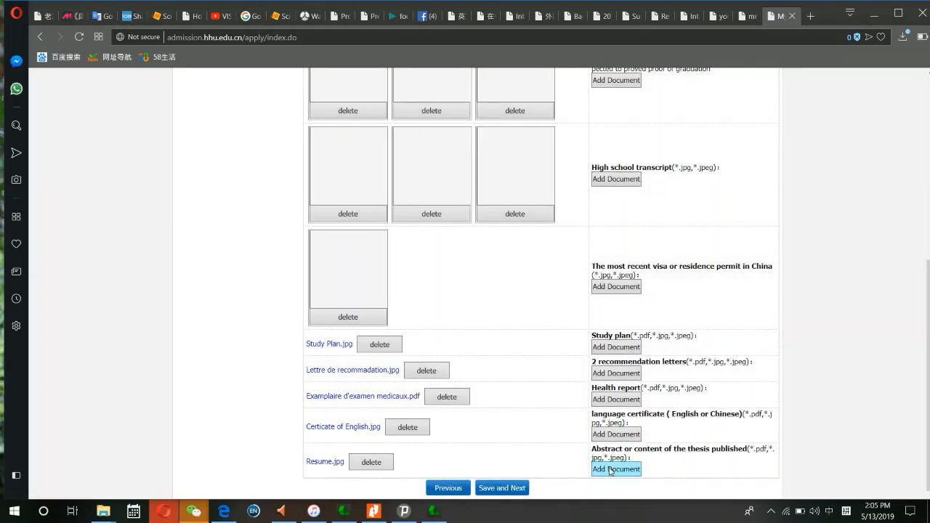
pyautogui.click(609, 468)
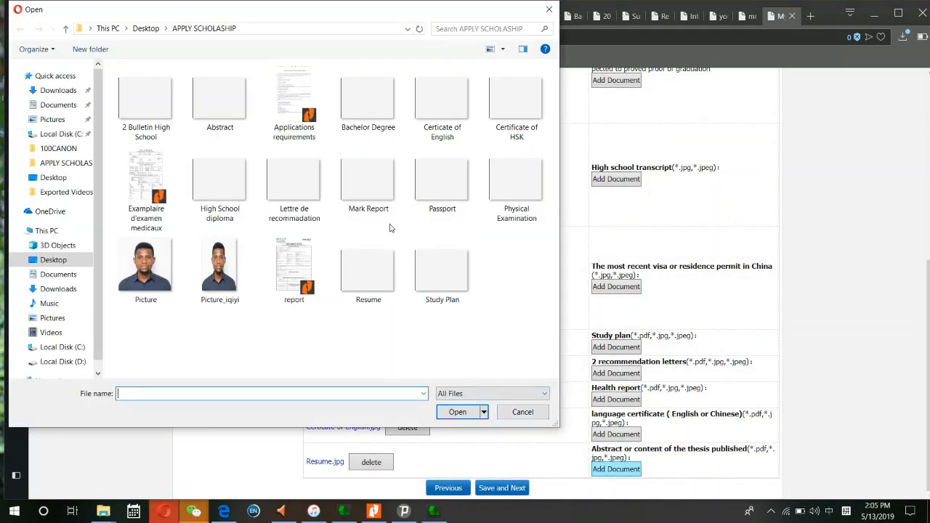
pyautogui.click(220, 98)
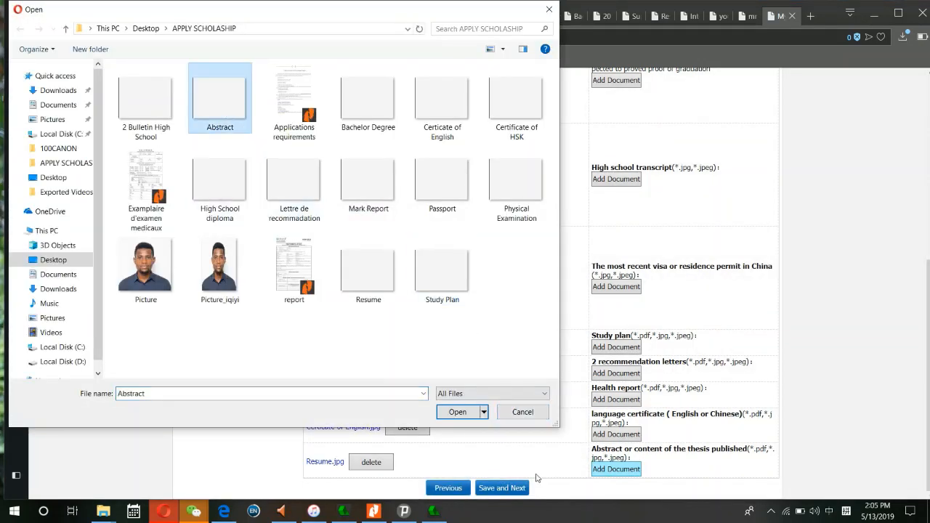
pyautogui.click(458, 412)
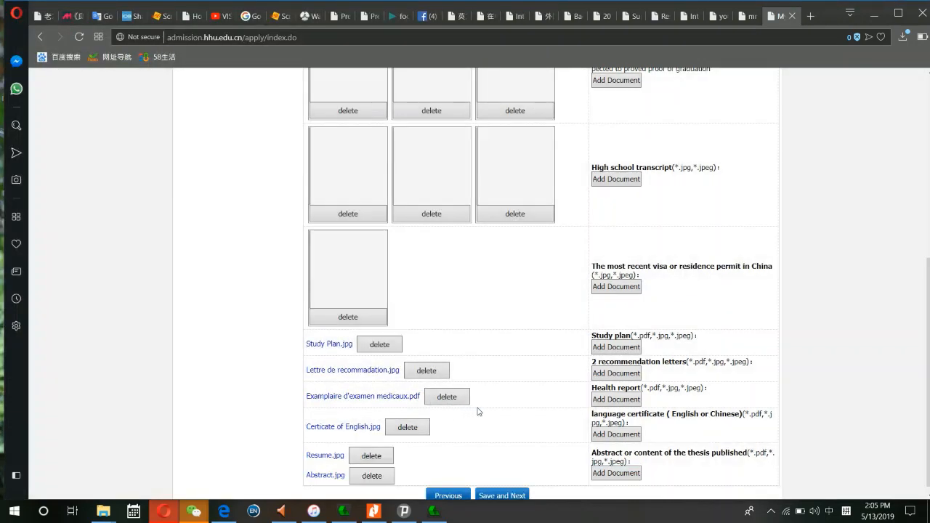
# - Save the Education & Employment uploads and continue to the Additional Info step
pyautogui.scroll(5, 484, 365)
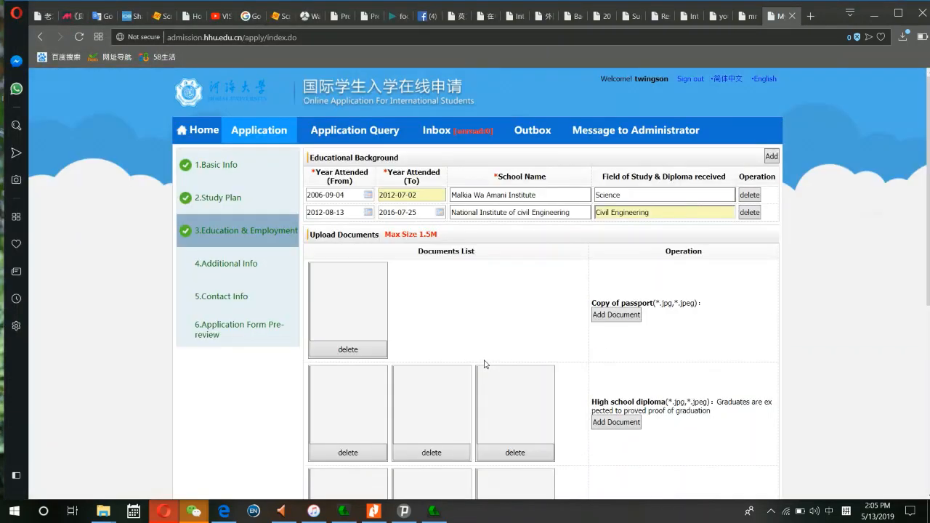
pyautogui.scroll(-5, 485, 364)
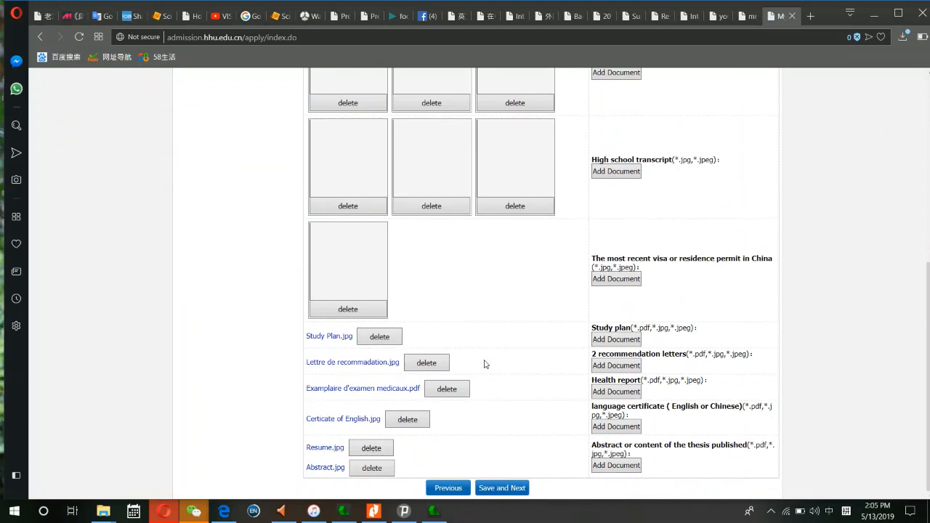
pyautogui.click(500, 488)
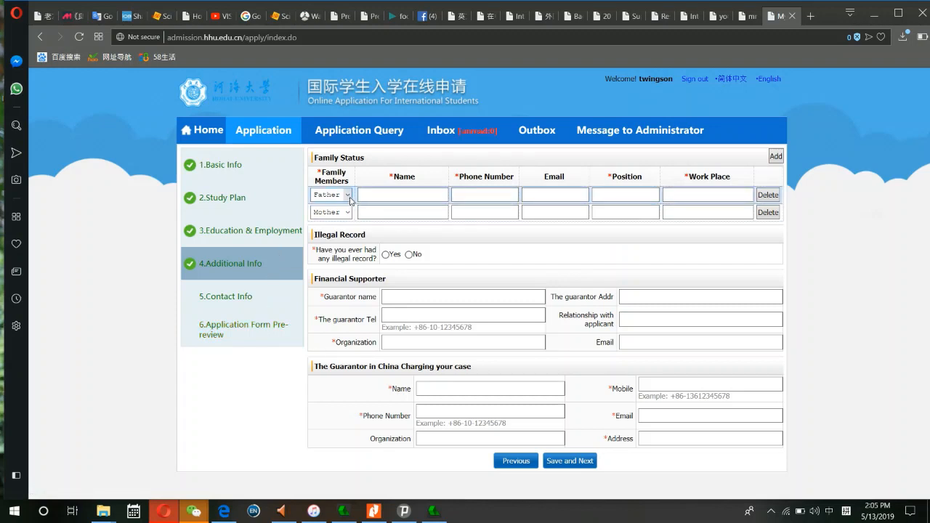
# - Enter the father's name, phone number and e-mail address in the Family Status Father row
pyautogui.click(373, 194)
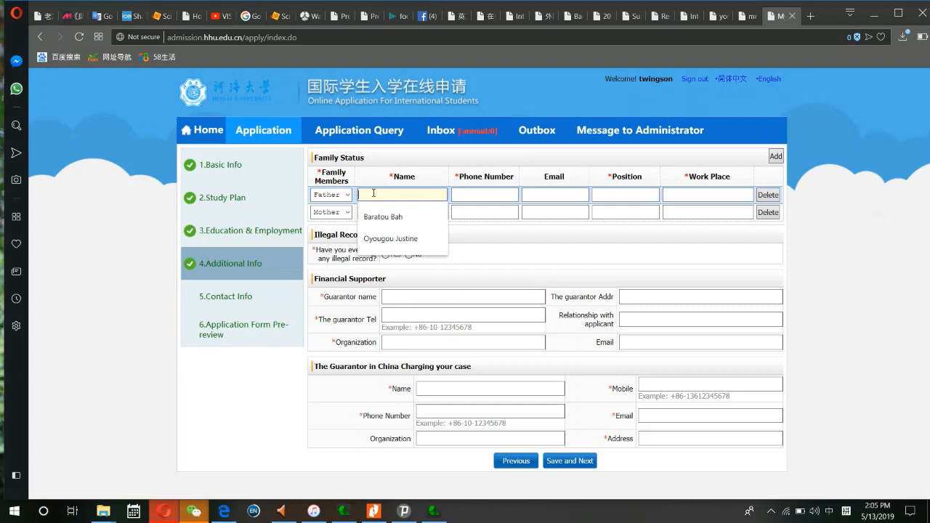
pyautogui.write('Michel')
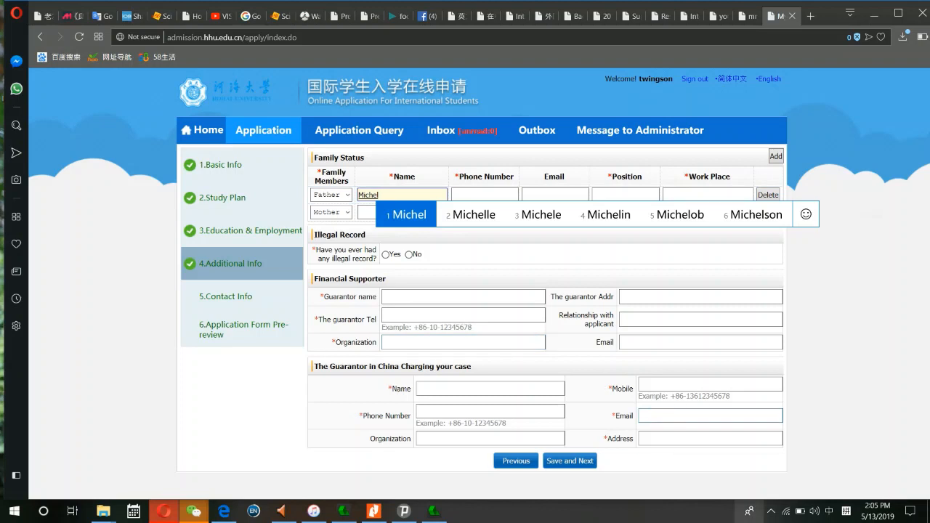
pyautogui.click(829, 512)
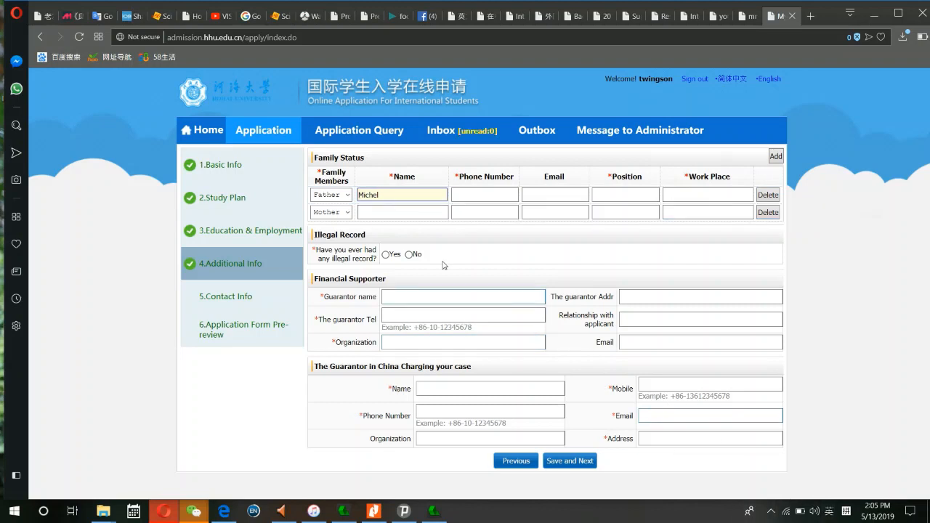
pyautogui.click(477, 196)
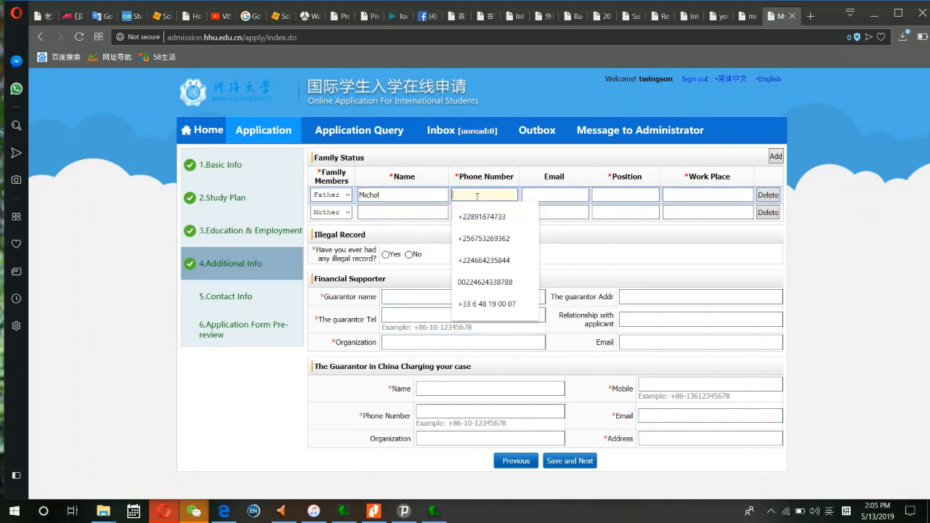
pyautogui.write('+')
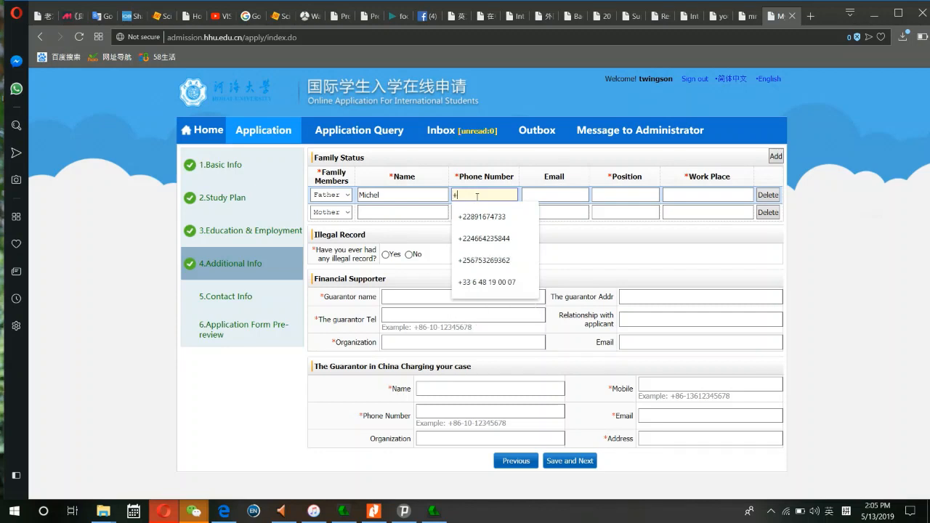
pyautogui.write('277')
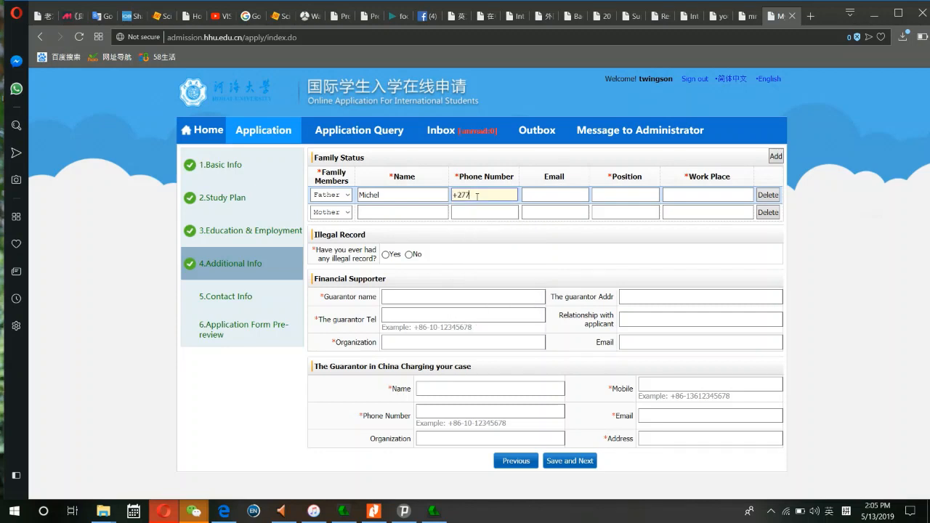
pyautogui.write('78956')
pyautogui.click(565, 194)
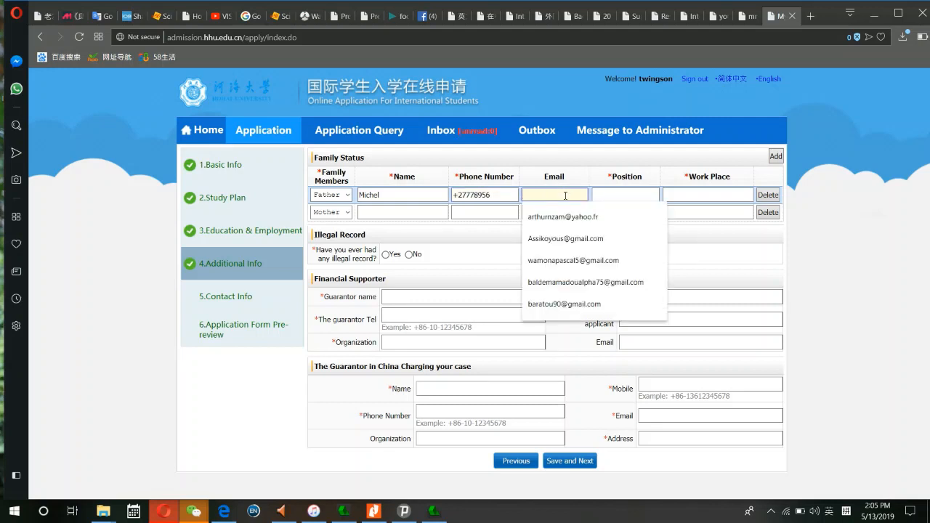
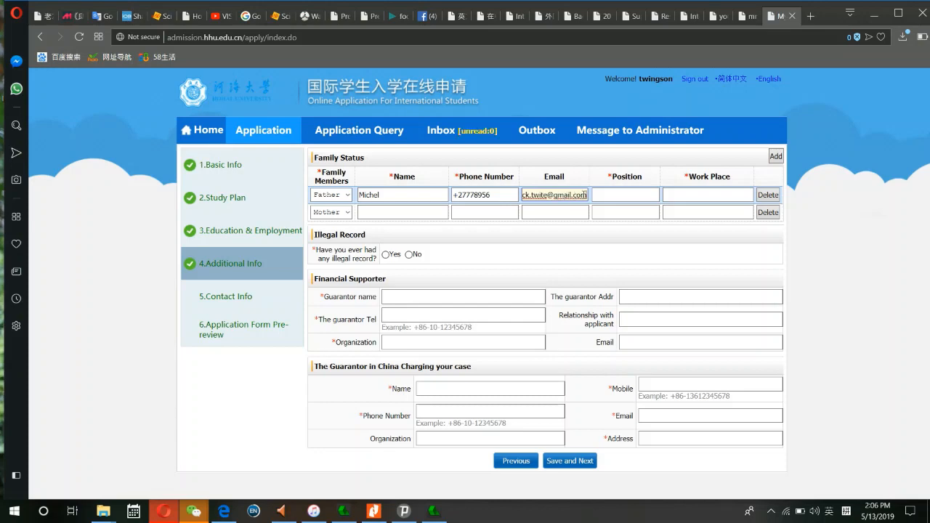
pyautogui.hotkey('ctrl', 'a')
pyautogui.hotkey('ctrl', 'c')
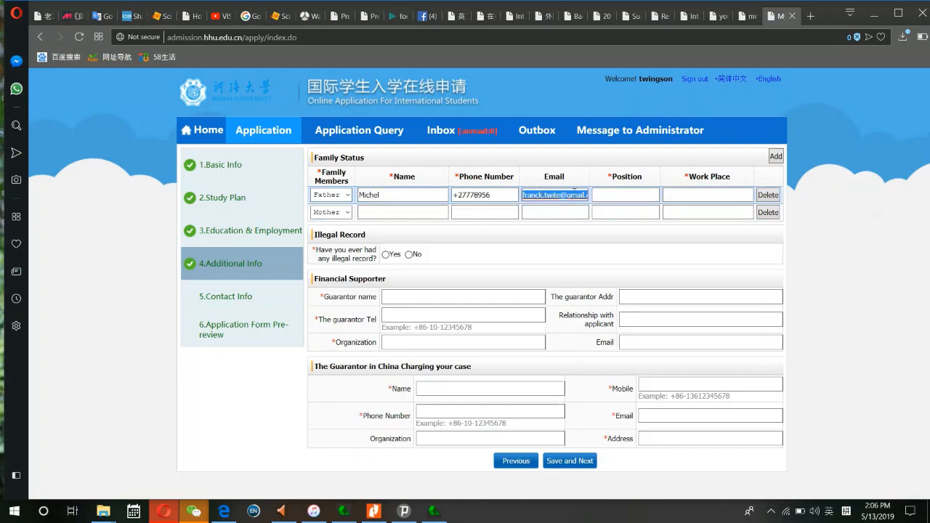
# - Set the father's position to Inspector and work place to Government
pyautogui.click(597, 193)
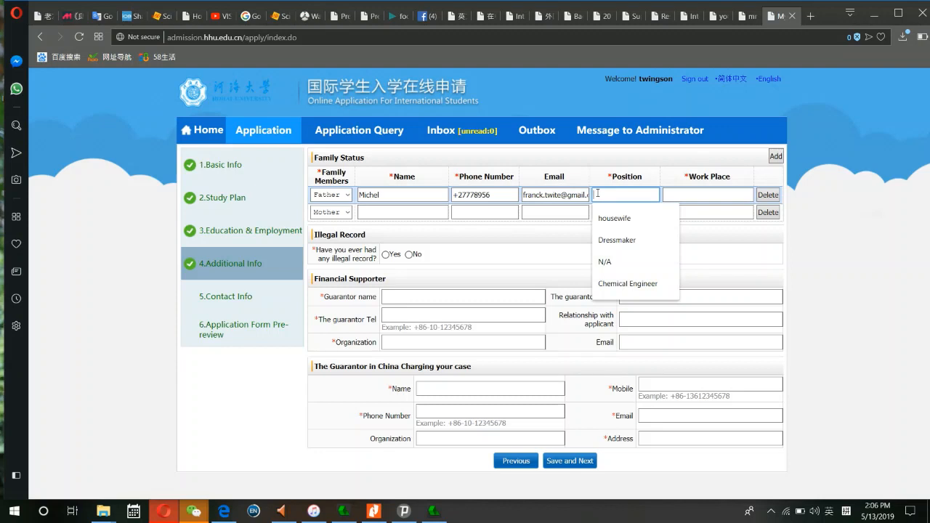
pyautogui.write('Ins')
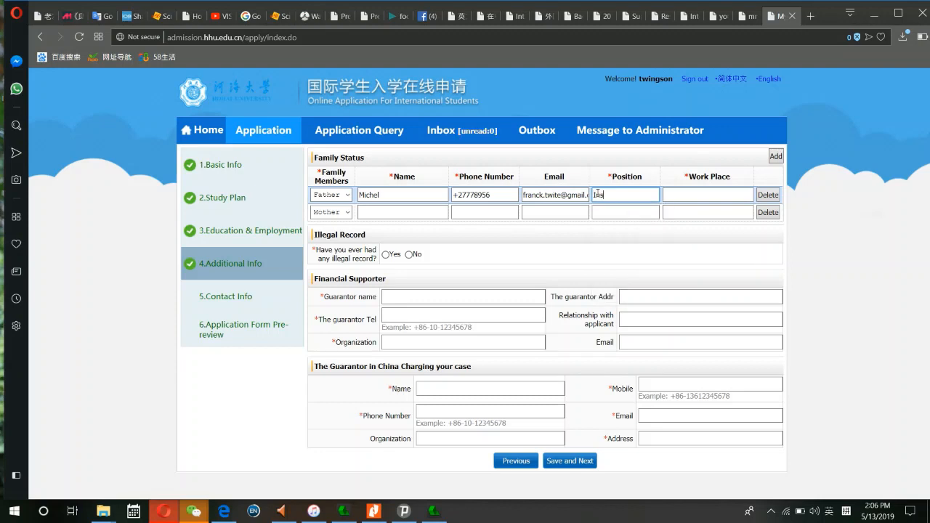
pyautogui.write('pector')
pyautogui.click(693, 196)
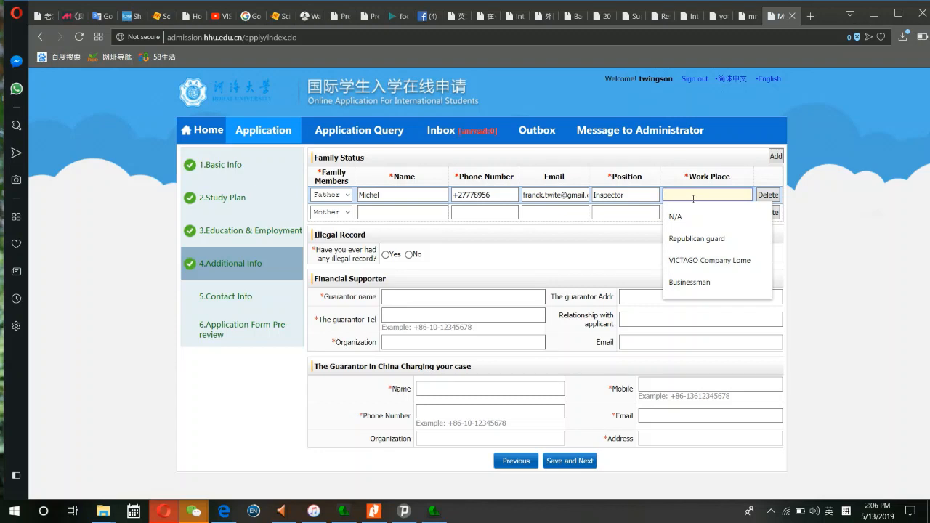
pyautogui.write('G')
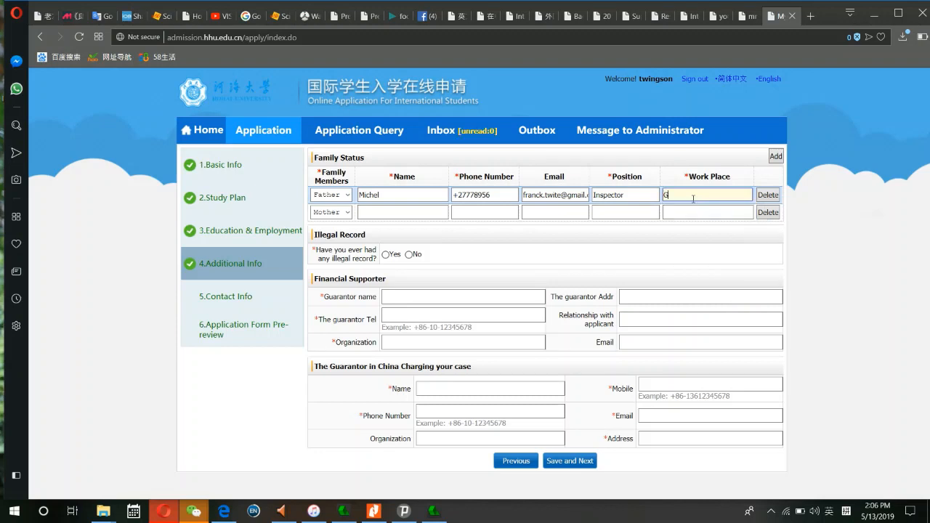
pyautogui.write('o')
pyautogui.write('b')
pyautogui.write('=')
pyautogui.press('BackSpace')
pyautogui.press('BackSpace')
pyautogui.write('vernment')
pyautogui.click(445, 215)
# - Enter the mother's name and phone number in the Mother row
pyautogui.write('ch')
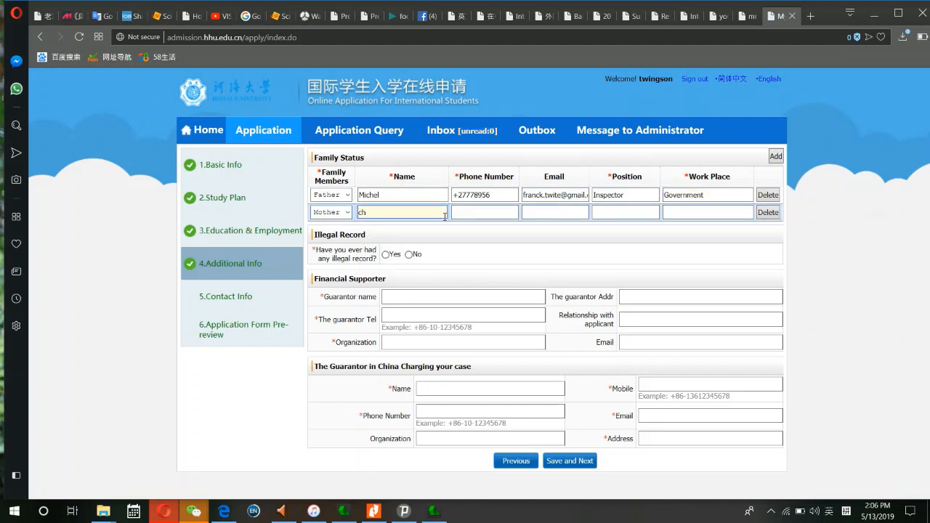
pyautogui.press('BackSpace')
pyautogui.press('BackSpace')
pyautogui.write('Chantal')
pyautogui.click(476, 212)
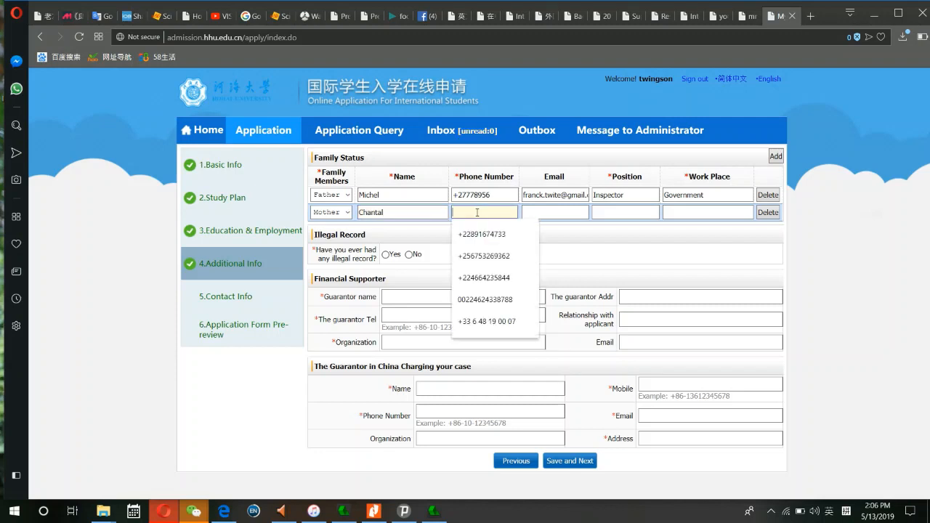
pyautogui.write('666666')
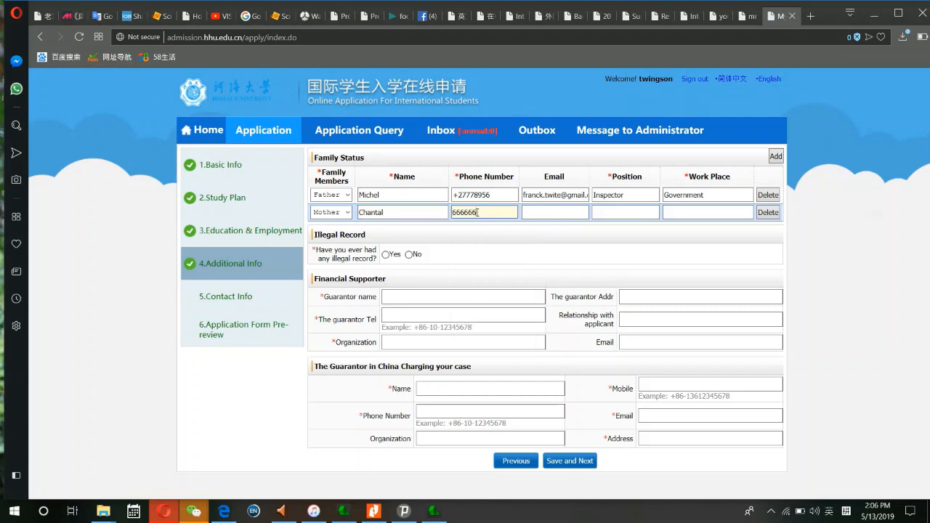
pyautogui.write('67')
# - Fill the mother's e-mail by pasting the copied address and adding a letter
pyautogui.click(536, 214)
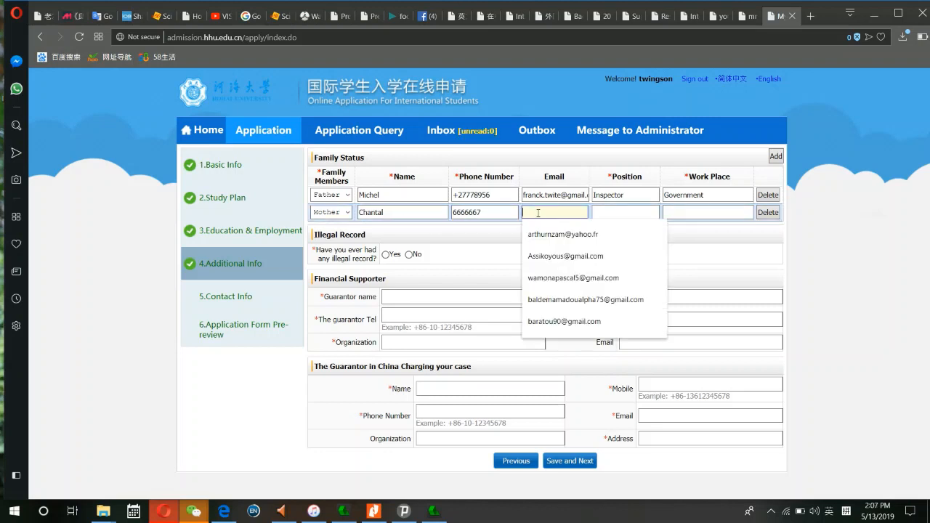
pyautogui.write('t')
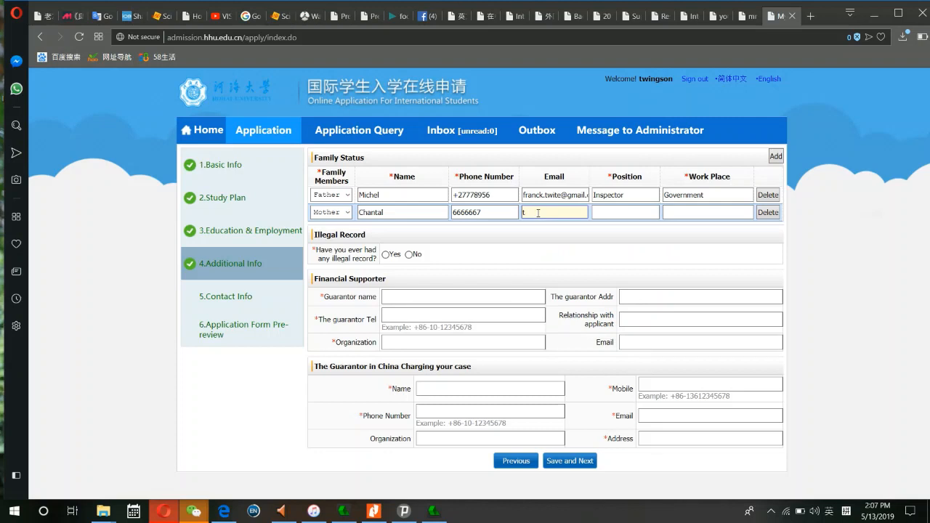
pyautogui.press('BackSpace')
pyautogui.write('n')
pyautogui.press('BackSpace')
pyautogui.hotkey('ctrl', 'v')
pyautogui.write('m')
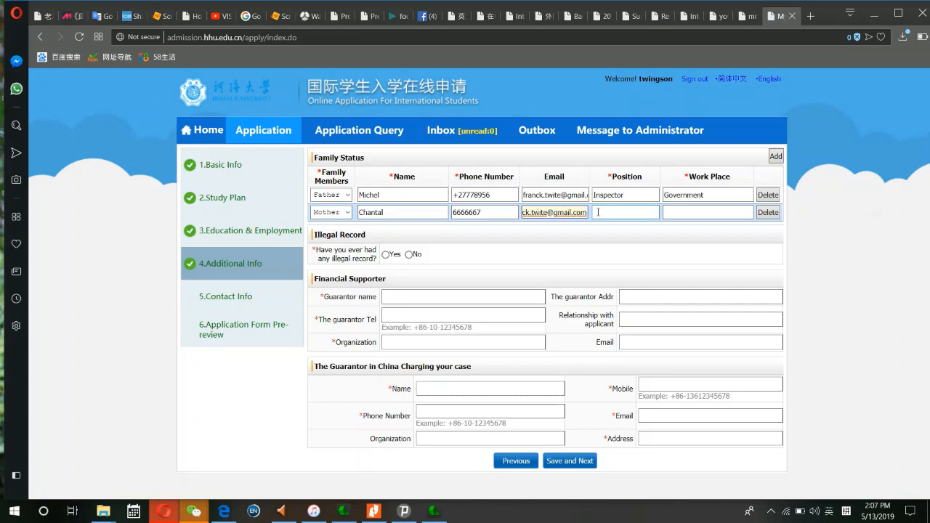
# - Insert 61 into both the father's and mother's e-mail addresses
pyautogui.click(561, 194)
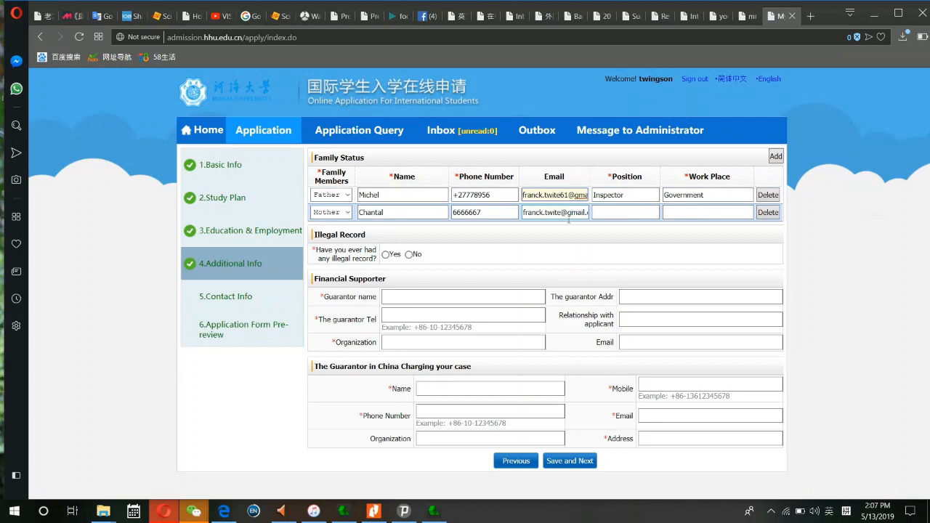
pyautogui.write('61')
pyautogui.click(558, 211)
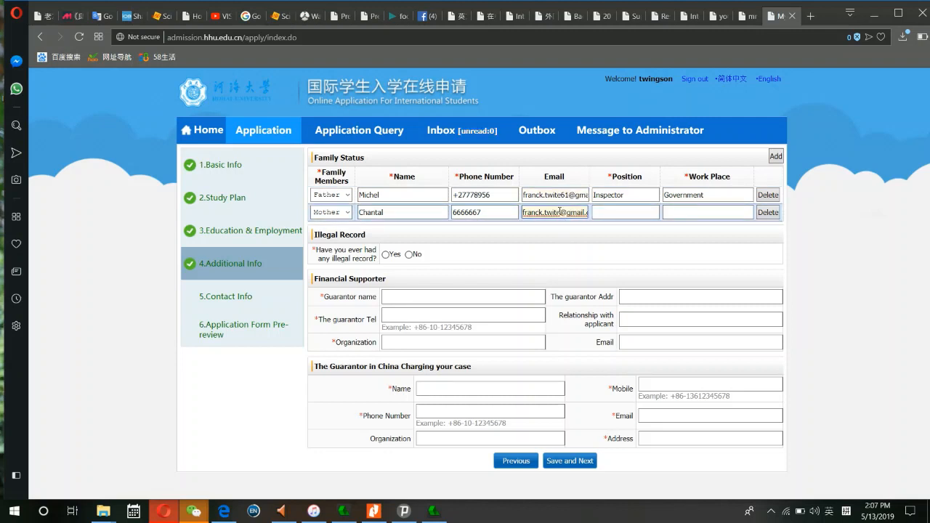
pyautogui.write('61')
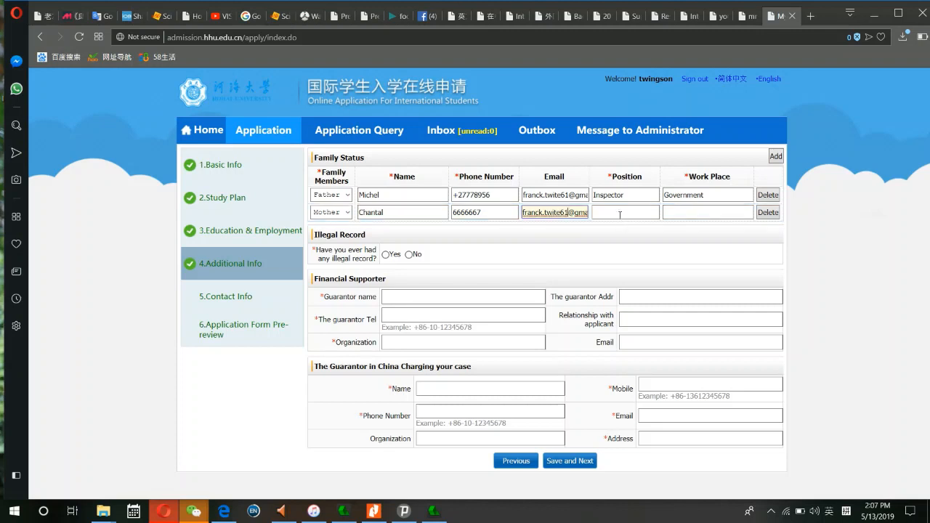
# - Set the mother's position to nurse and begin her work place as Chinese Hospital
pyautogui.click(619, 212)
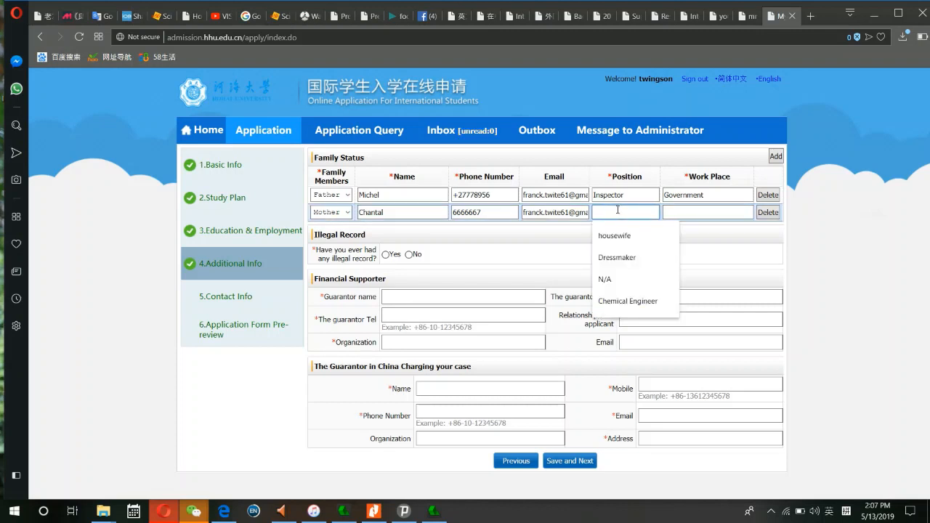
pyautogui.write('Info')
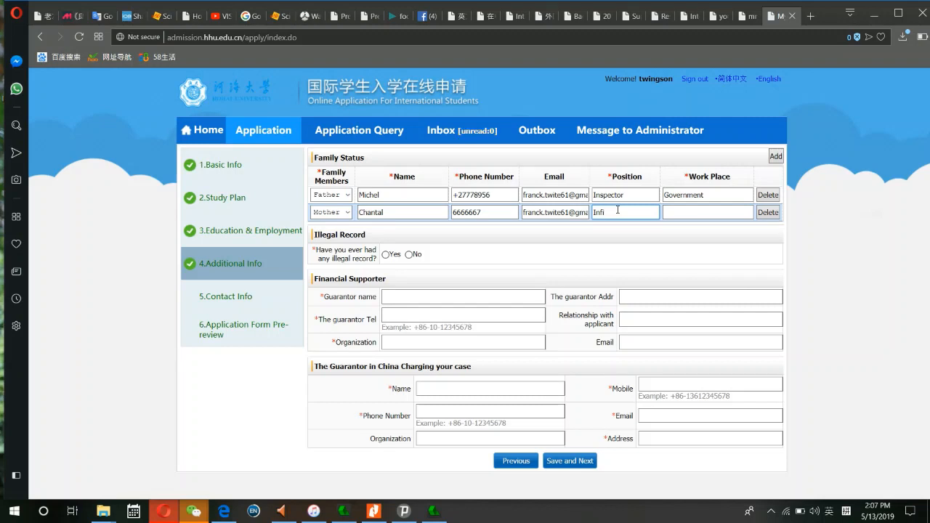
pyautogui.press('BackSpace')
pyautogui.press('BackSpace')
pyautogui.press('BackSpace')
pyautogui.write('nurse')
pyautogui.click(688, 211)
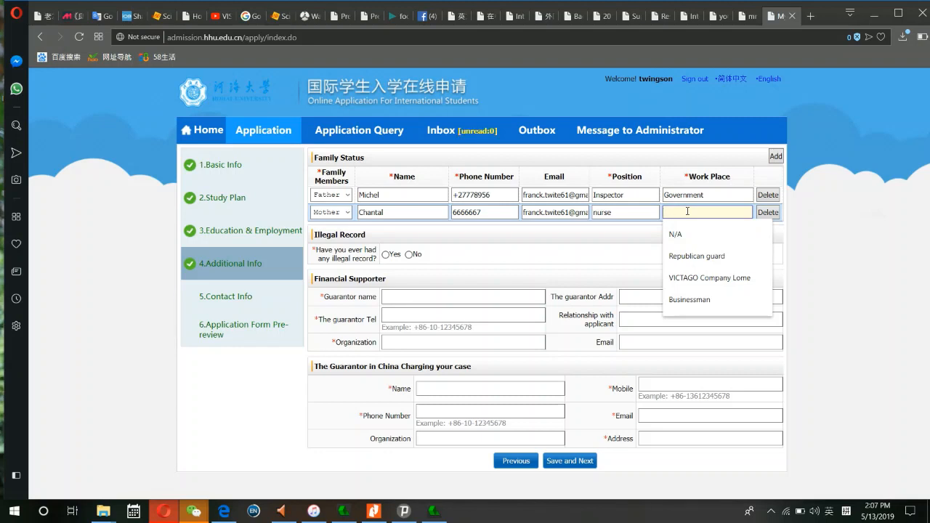
pyautogui.write('Ch')
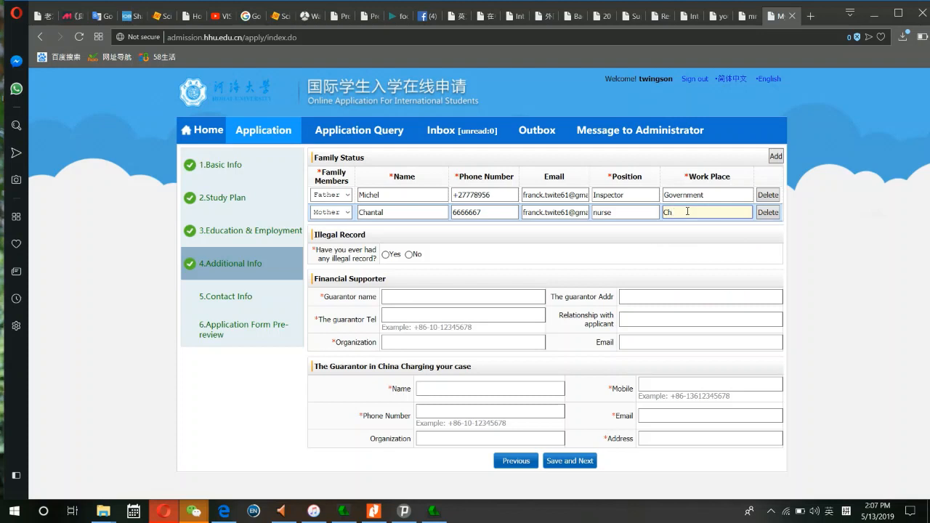
pyautogui.write('inese Hospital')
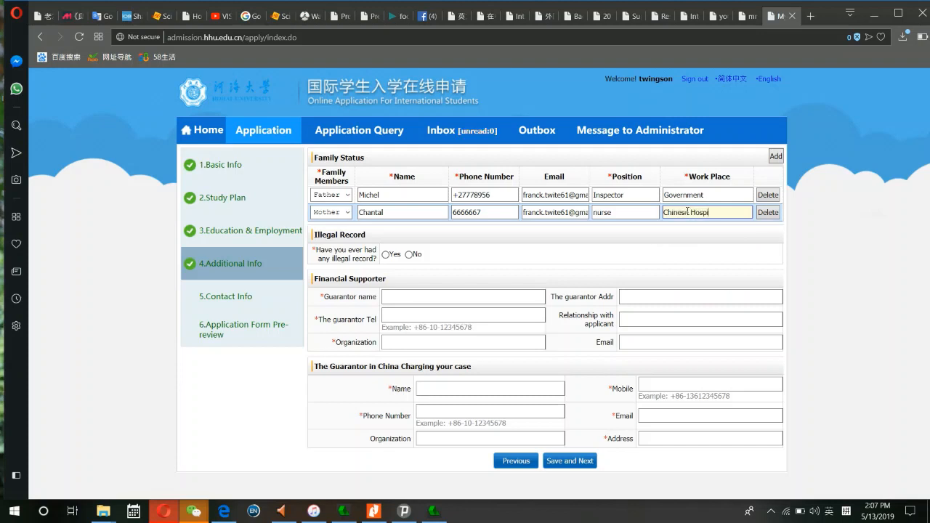
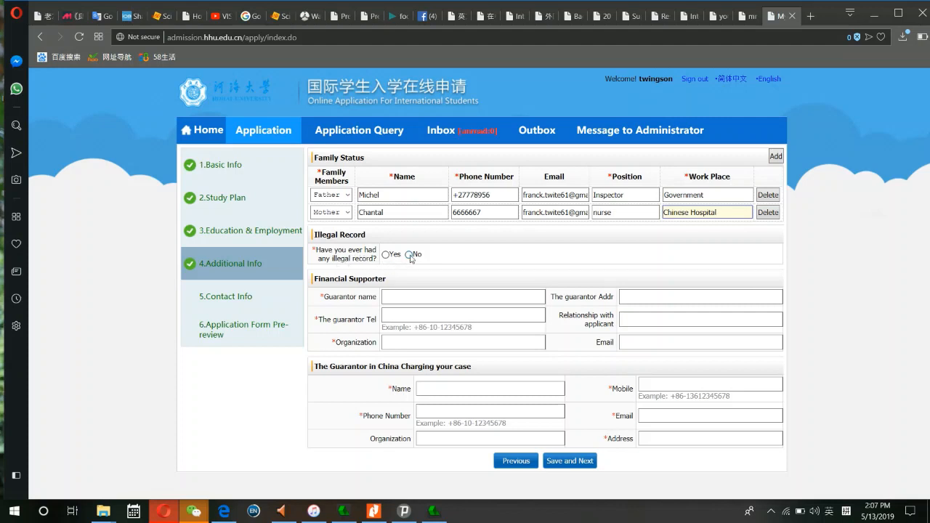
# - Answer No to Illegal Record and enter the financial supporter's name
pyautogui.click(409, 254)
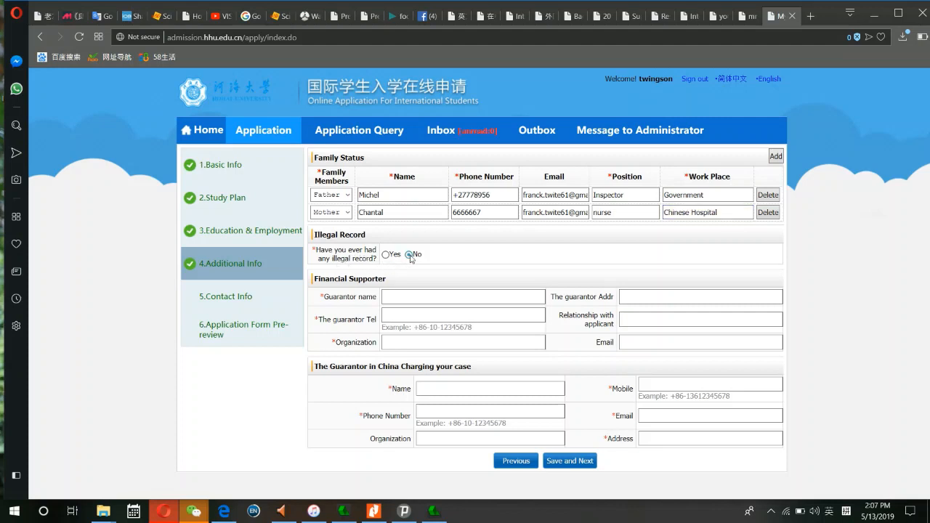
pyautogui.click(403, 297)
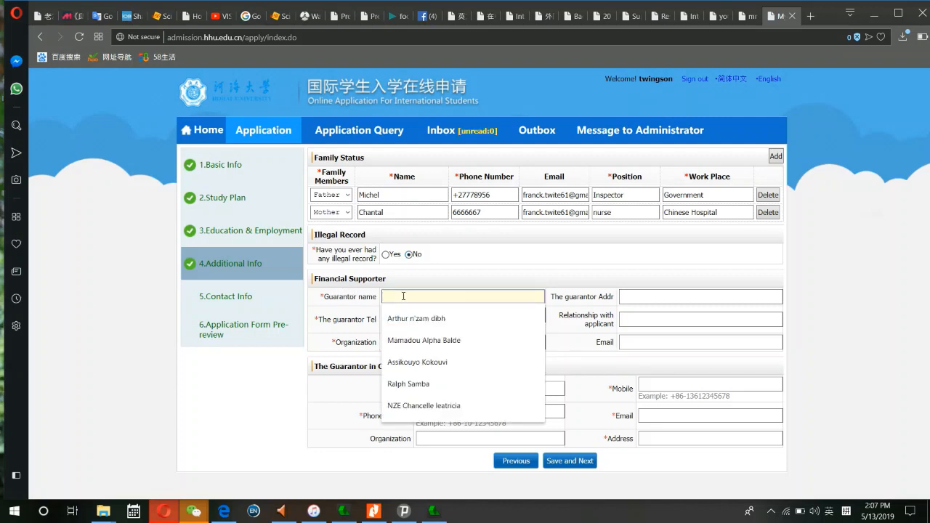
pyautogui.write('H')
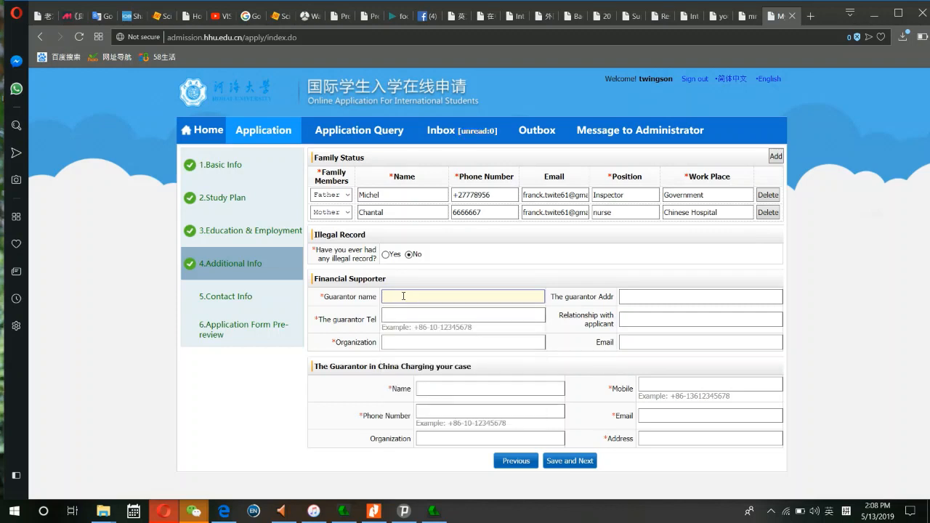
pyautogui.write('Niche')
pyautogui.press('BackSpace')
pyautogui.press('BackSpace')
pyautogui.press('BackSpace')
pyautogui.press('BackSpace')
pyautogui.press('BackSpace')
pyautogui.write('M')
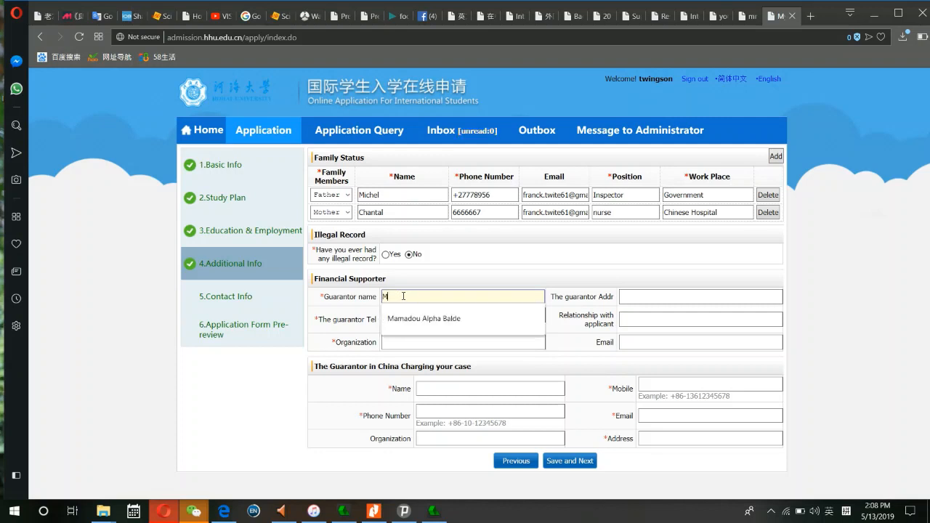
pyautogui.write('ichel')
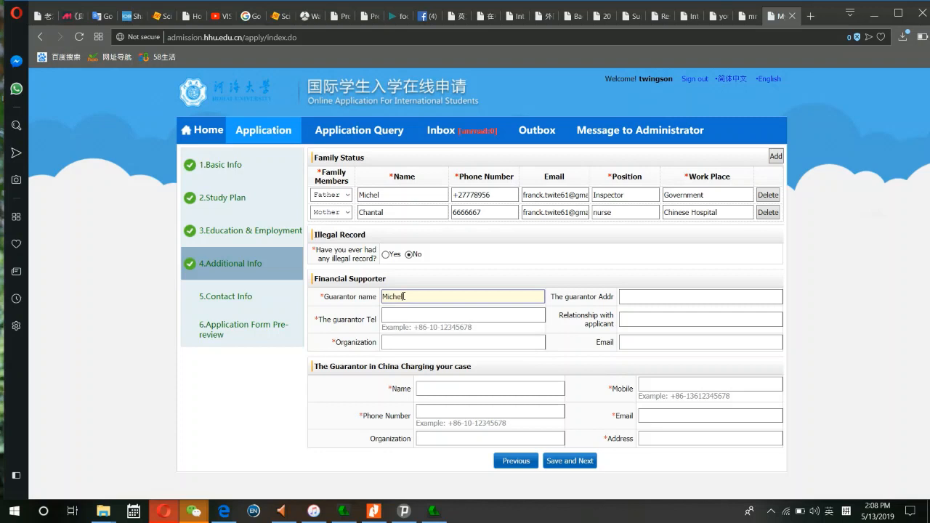
# - Copy the father's phone number and workplace (Government) into the supporter's phone and organization fields
pyautogui.click(403, 319)
pyautogui.click(403, 318)
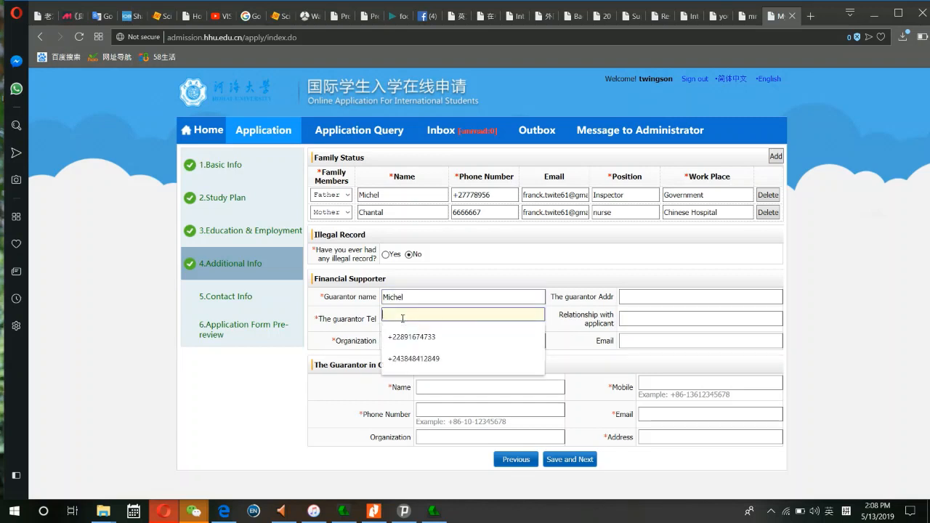
pyautogui.write('6')
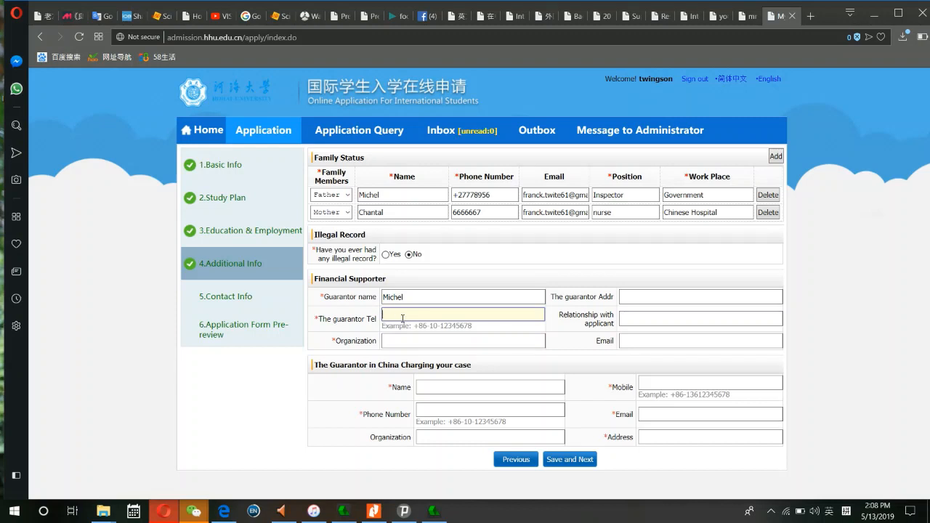
pyautogui.moveTo(493, 194); pyautogui.dragTo(439, 198)
pyautogui.hotkey('ctrl', 'c')
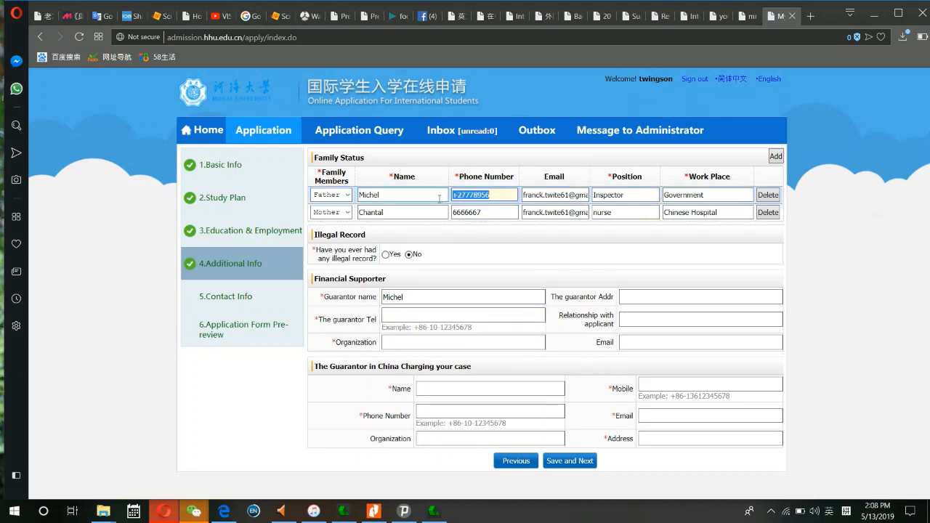
pyautogui.click(420, 314)
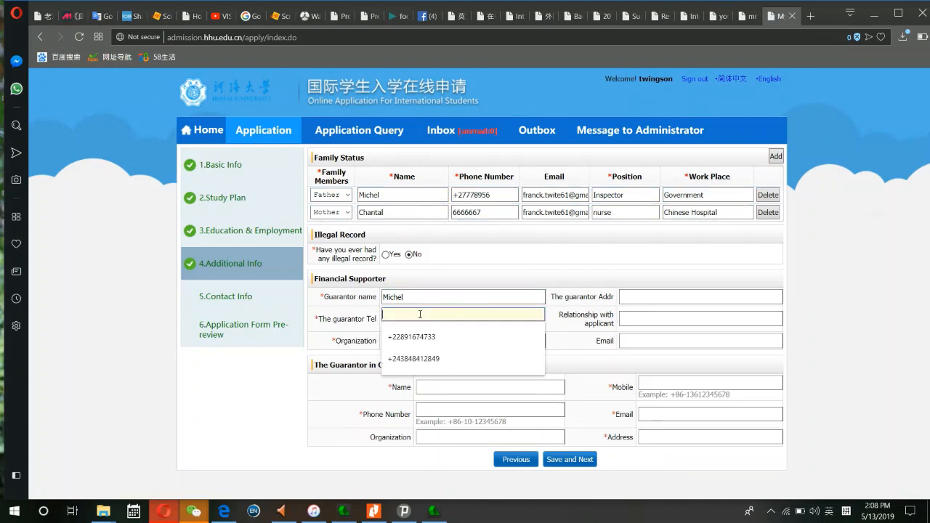
pyautogui.hotkey('ctrl', 'v')
pyautogui.click(418, 342)
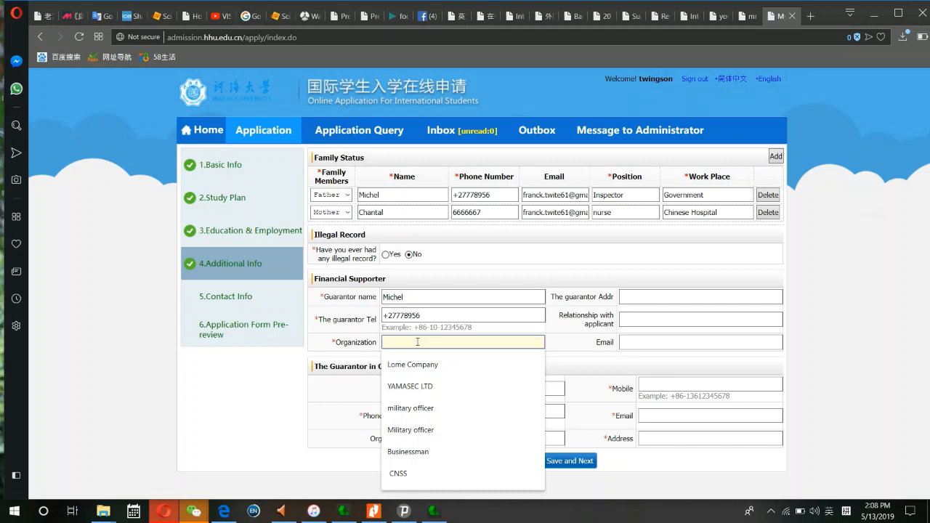
pyautogui.moveTo(704, 195); pyautogui.dragTo(667, 196)
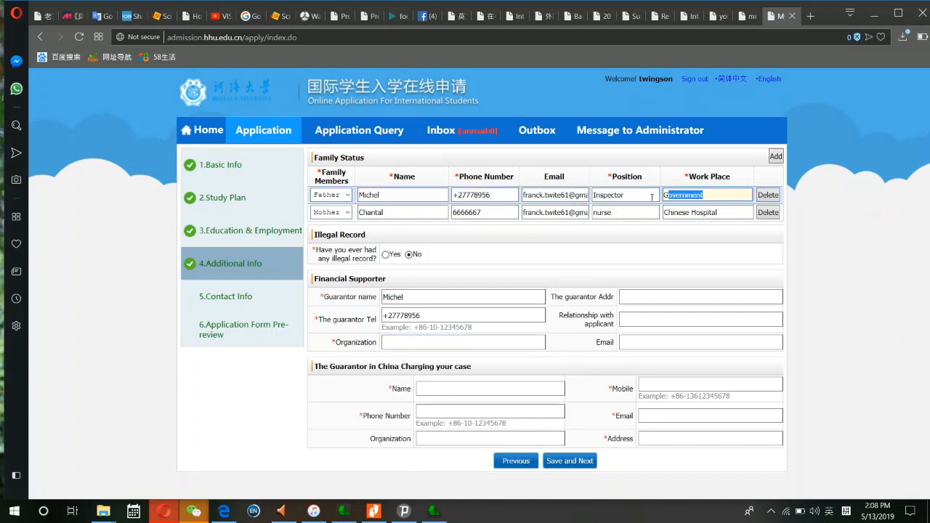
pyautogui.click(422, 342)
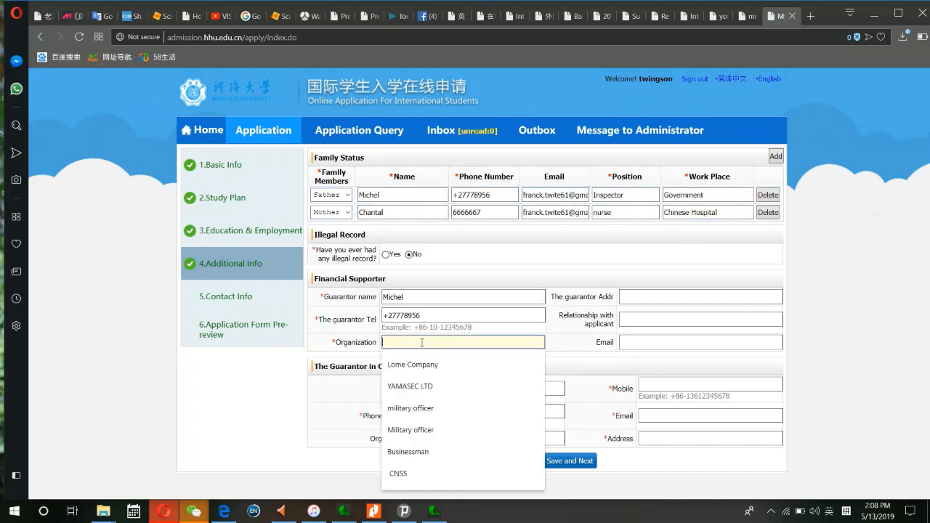
pyautogui.write('Government')
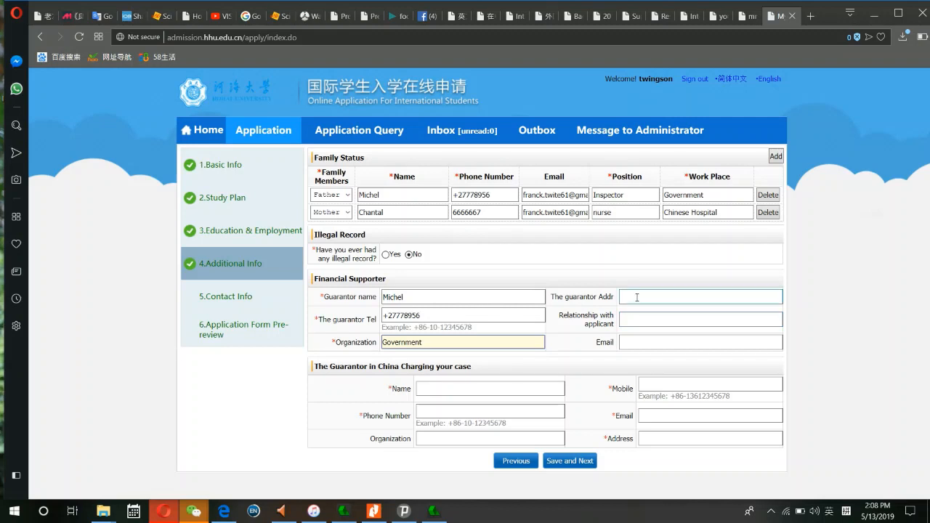
# - Fill the supporter's address from autofill, set relationship to Father, and paste the father's e-mail
pyautogui.click(637, 297)
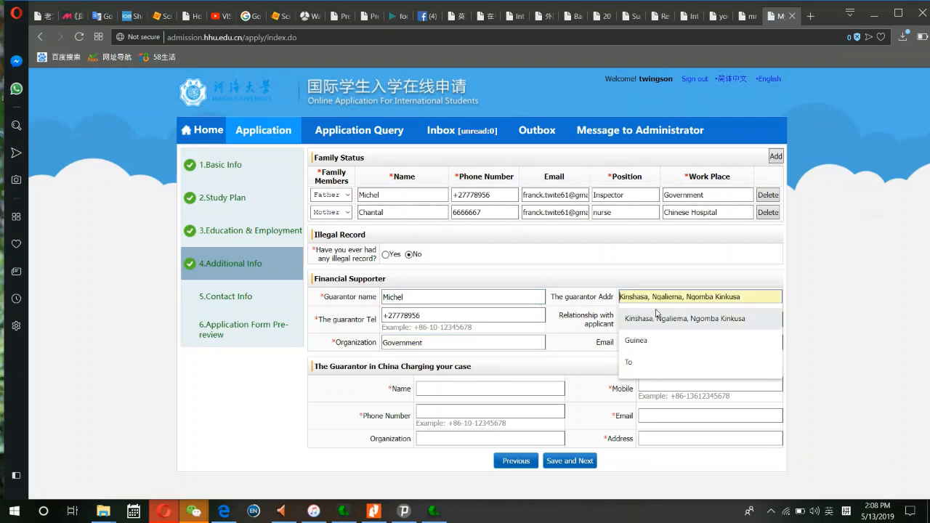
pyautogui.click(665, 317)
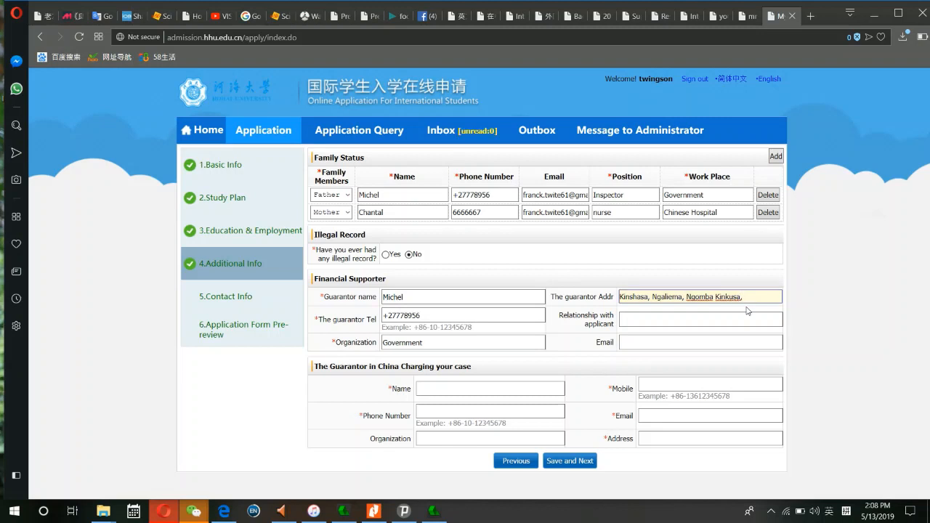
pyautogui.click(666, 325)
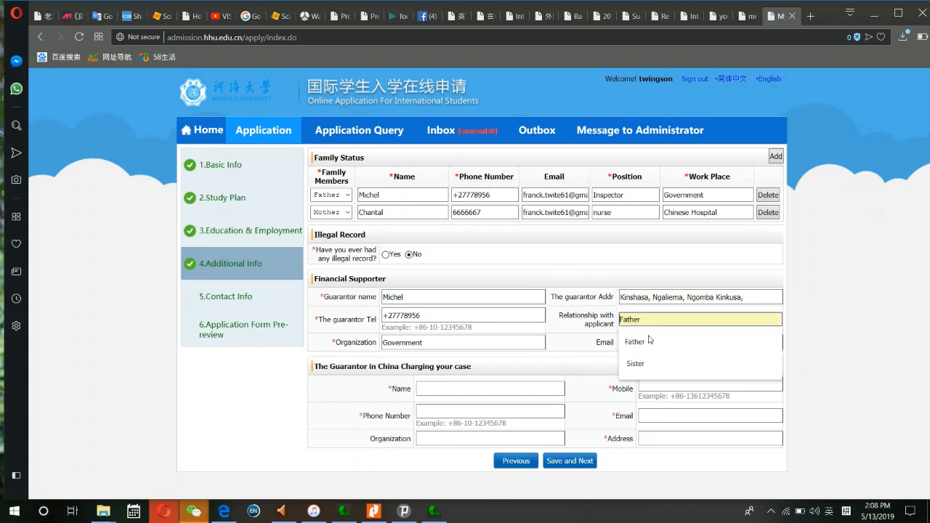
pyautogui.click(639, 340)
pyautogui.click(640, 341)
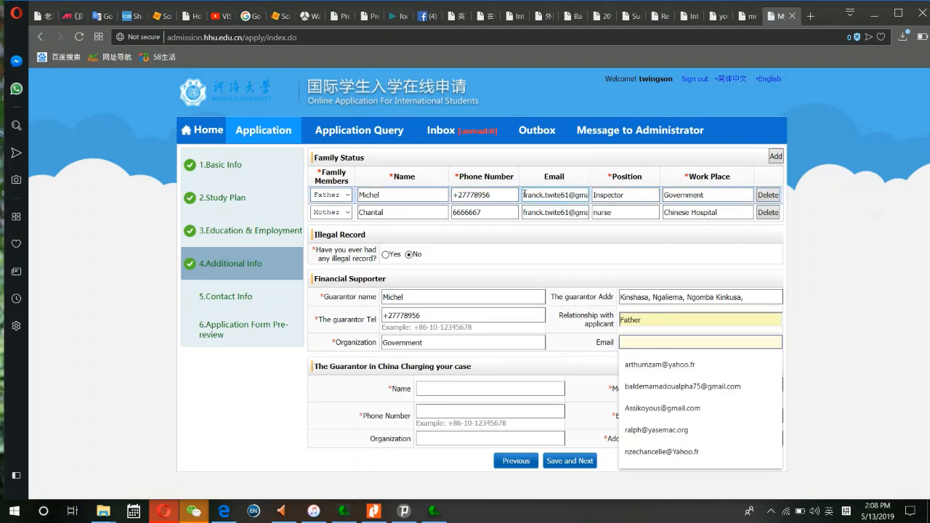
pyautogui.moveTo(525, 195); pyautogui.dragTo(601, 195)
pyautogui.hotkey('ctrl', 'c')
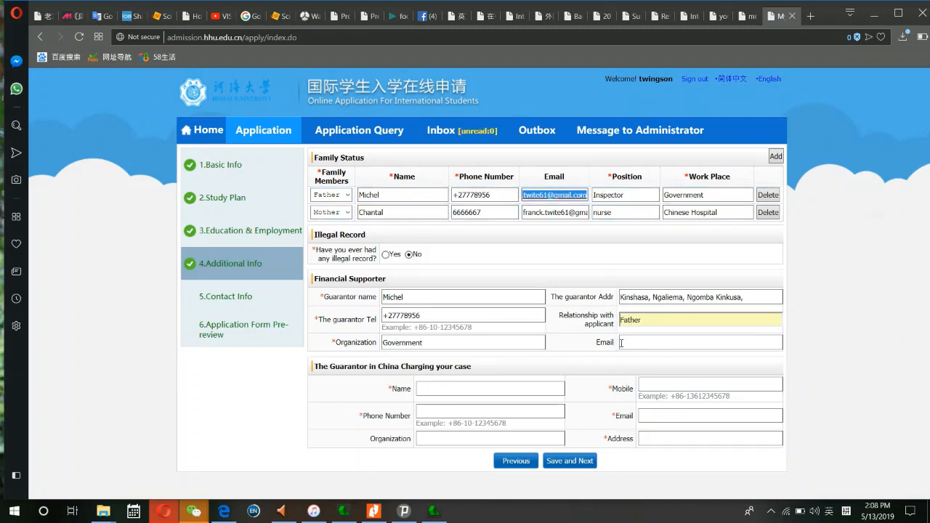
pyautogui.click(629, 344)
pyautogui.hotkey('ctrl', 'v')
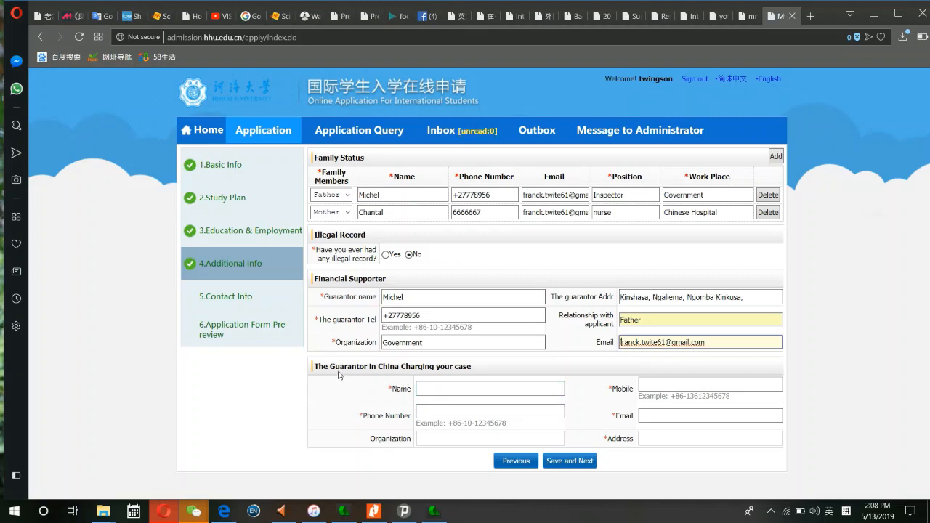
# - Enter the China guarantor's name and phone number
pyautogui.click(459, 388)
pyautogui.click(460, 388)
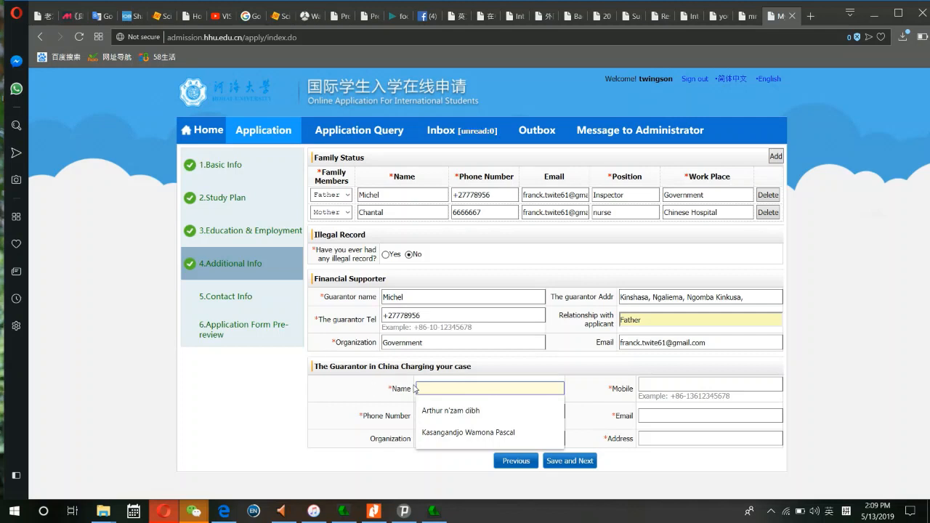
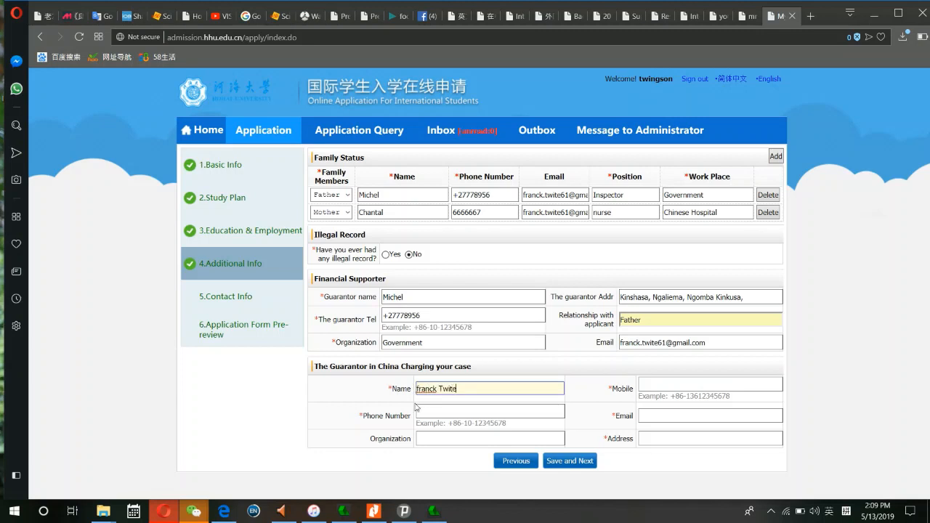
pyautogui.click(422, 410)
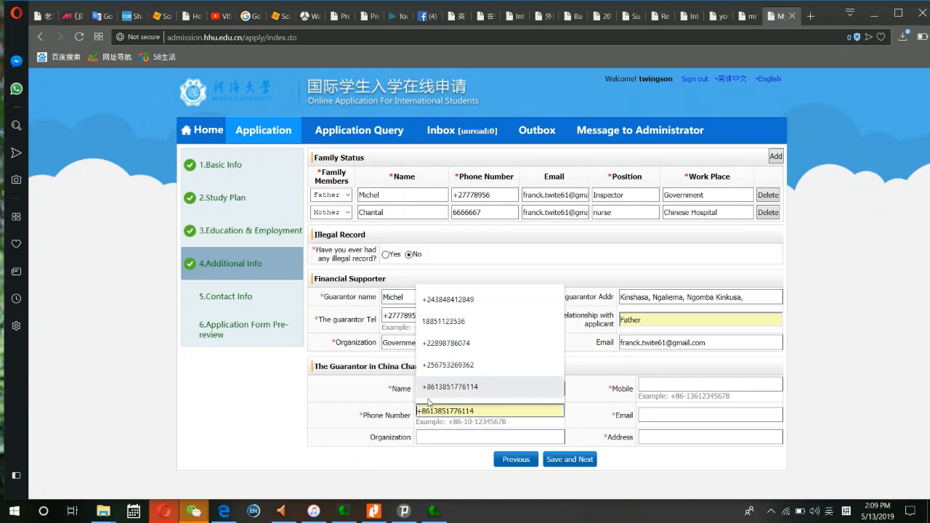
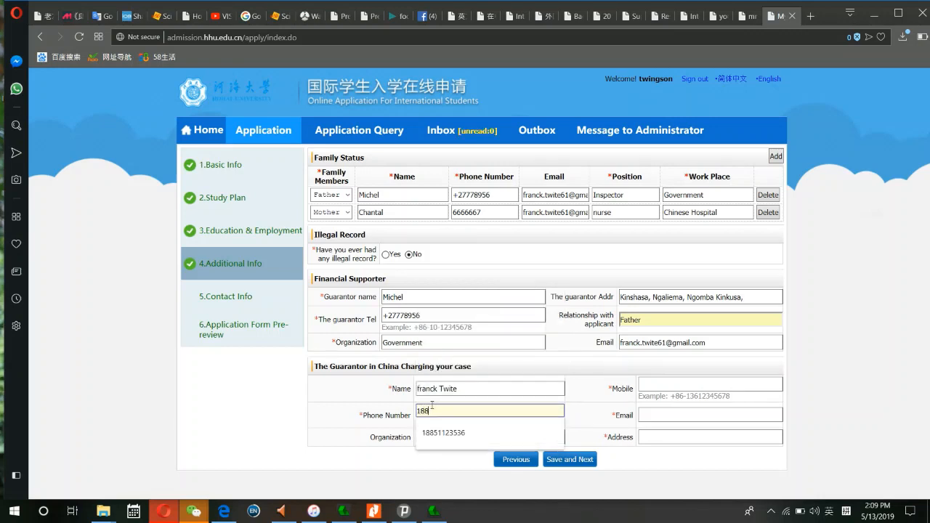
# - Set organization to Hohai University, fill mobile and e-mail from autofill, and address China, Nanjing
pyautogui.click(476, 432)
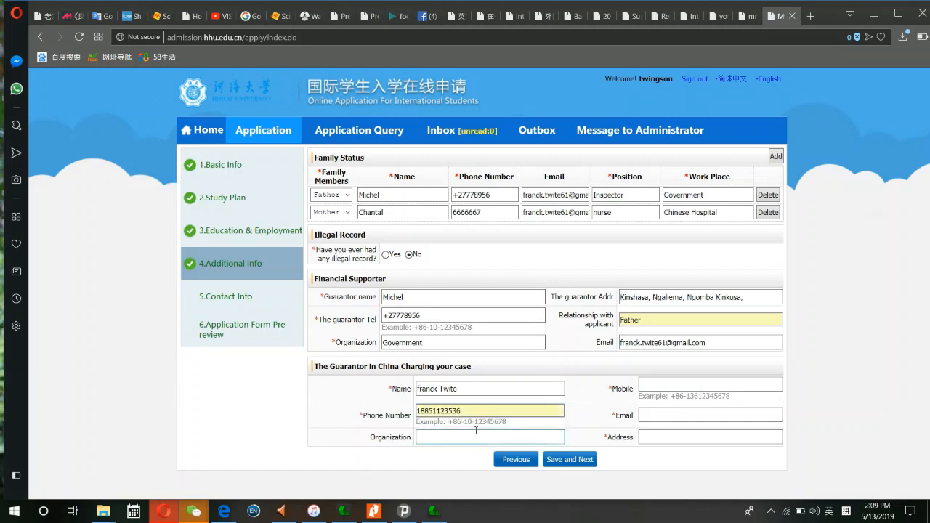
pyautogui.click(462, 437)
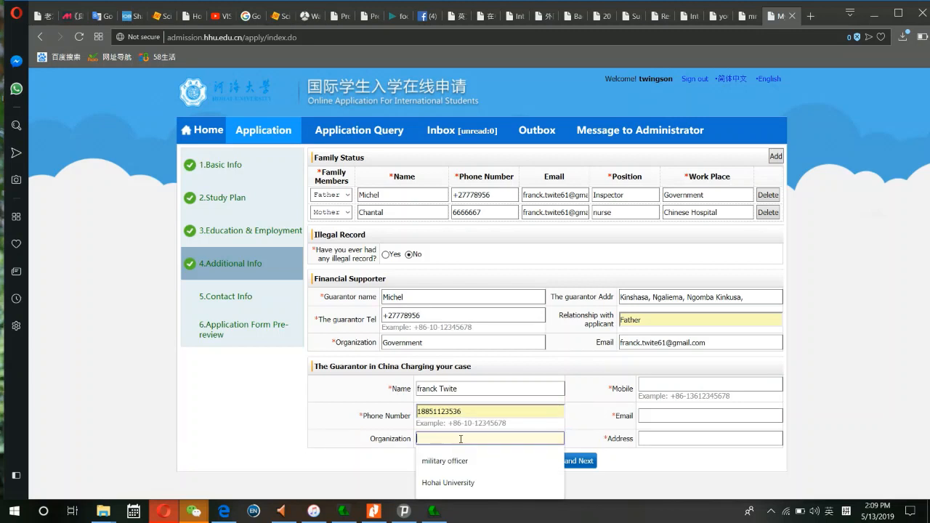
pyautogui.click(445, 481)
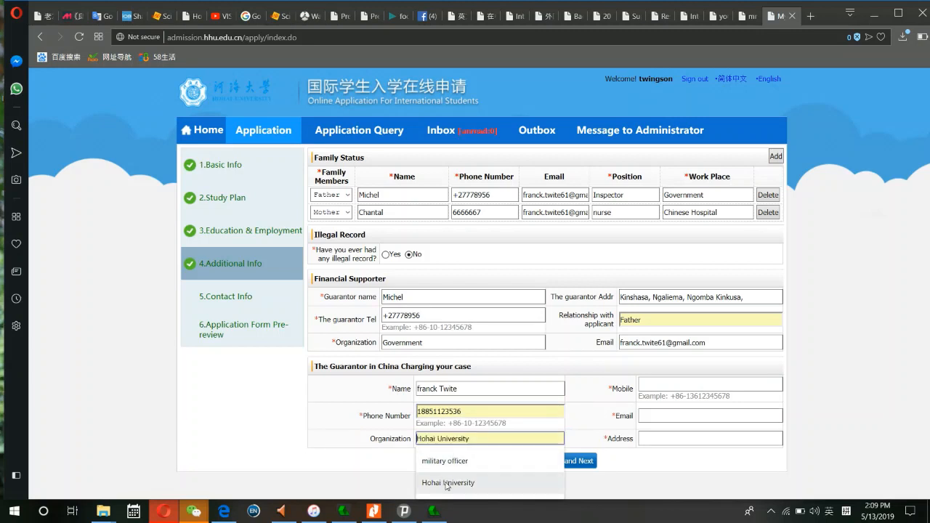
pyautogui.click(670, 385)
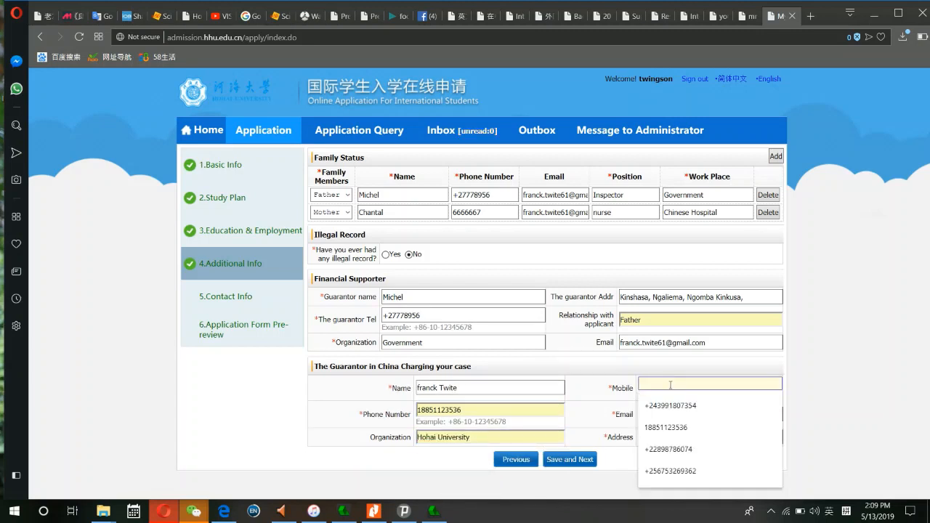
pyautogui.click(670, 427)
pyautogui.click(671, 414)
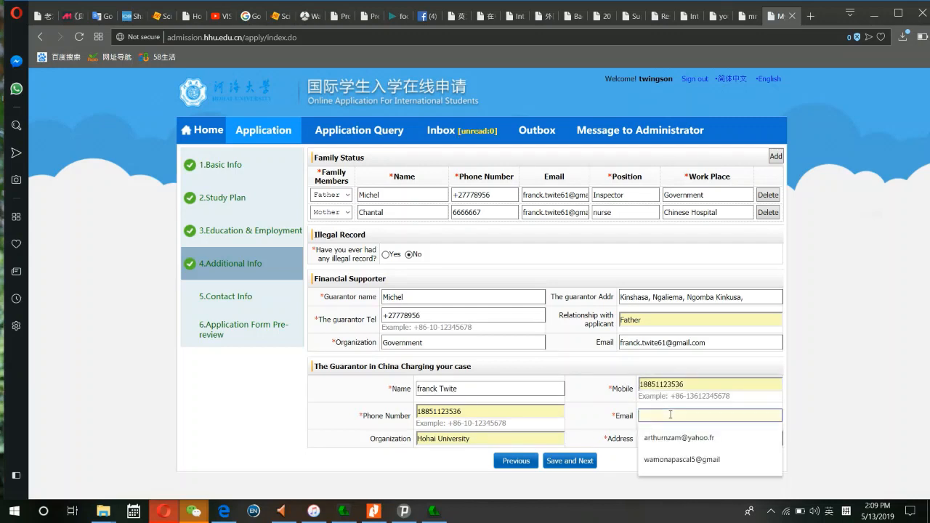
pyautogui.hotkey('ctrl', 'v')
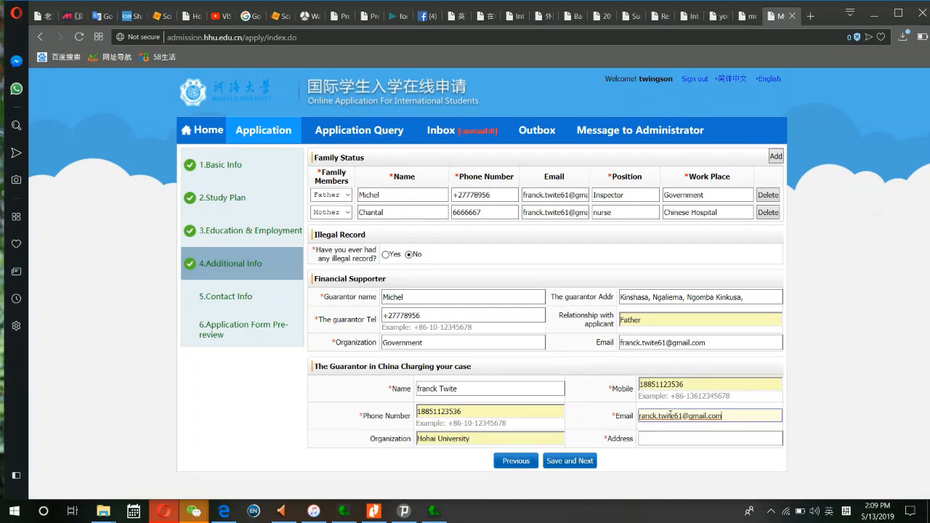
pyautogui.click(640, 417)
pyautogui.write('f')
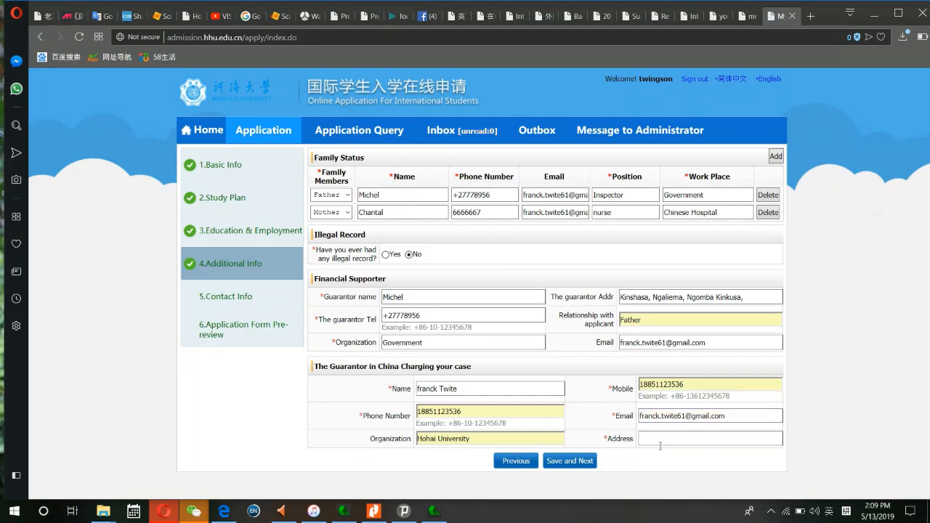
pyautogui.click(662, 438)
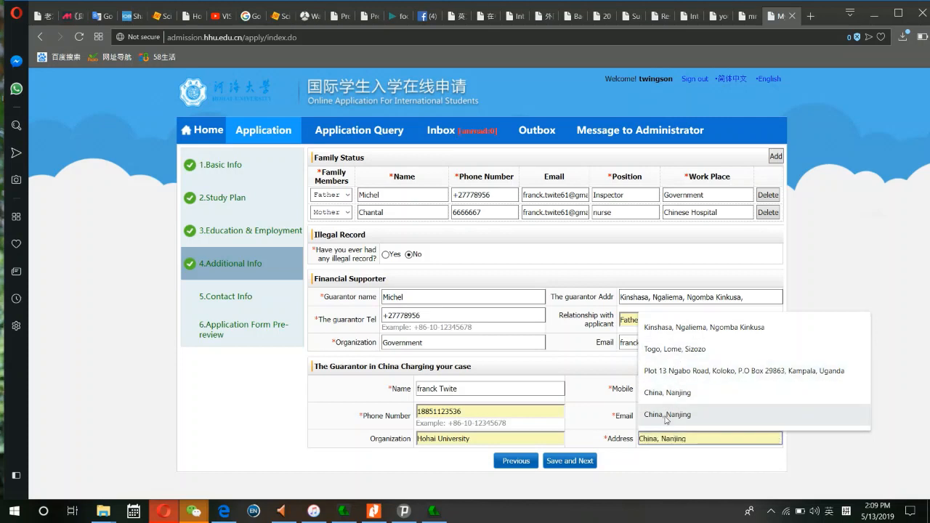
pyautogui.click(667, 414)
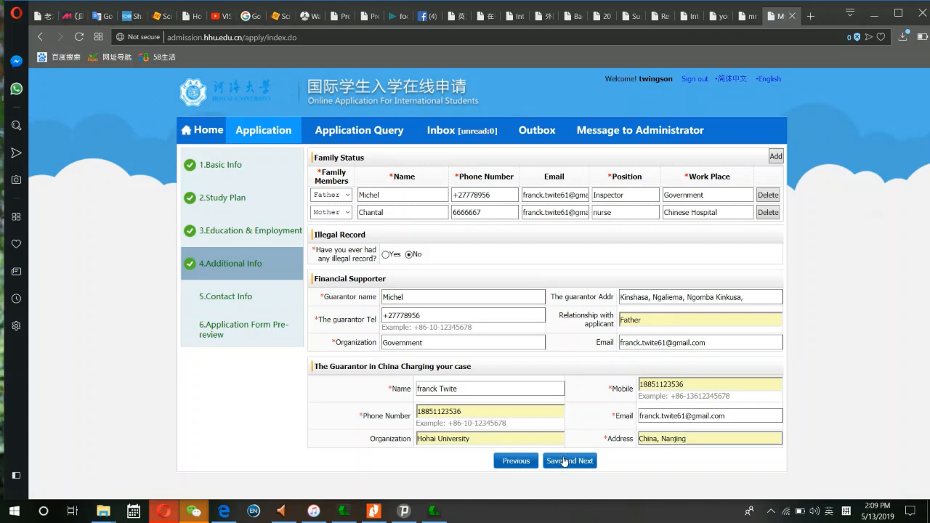
# - Save Additional Info, then enter the home street address, city, and country Democratic Republic of the Congo
pyautogui.click(565, 461)
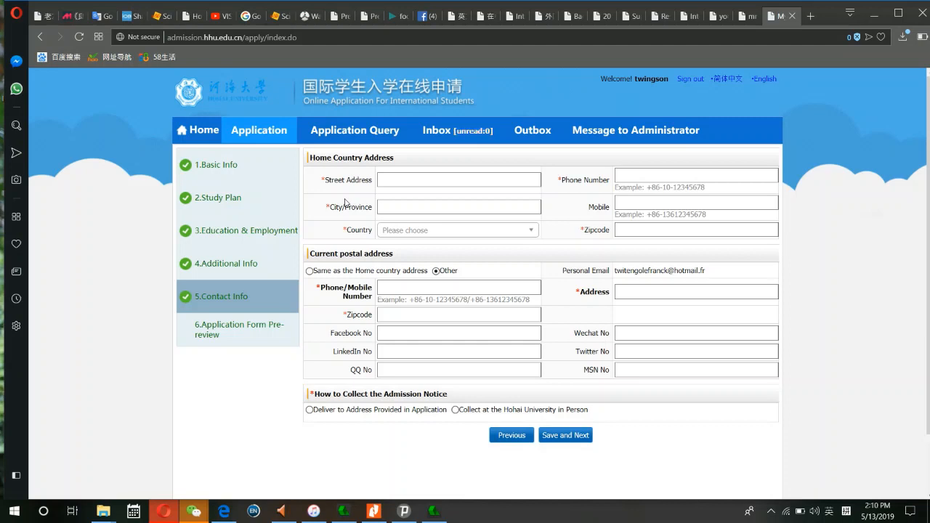
pyautogui.click(384, 181)
pyautogui.click(383, 181)
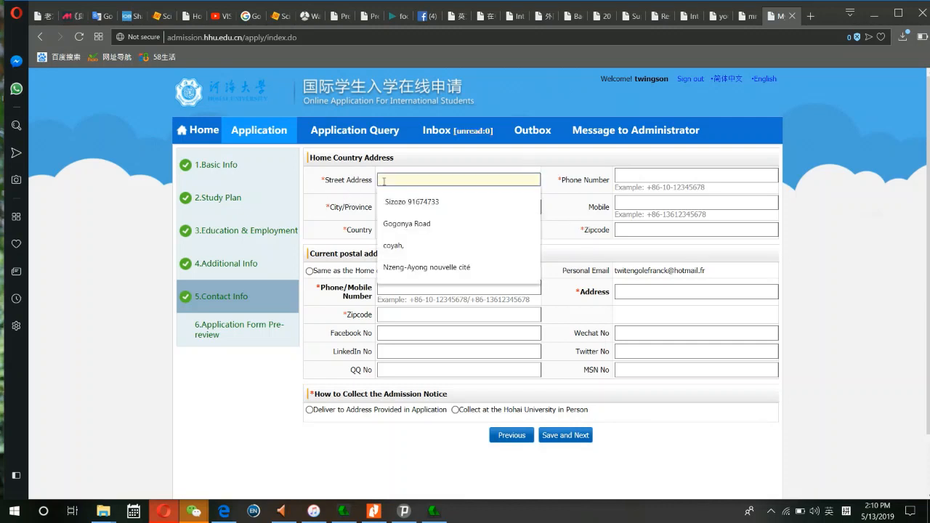
pyautogui.write('f')
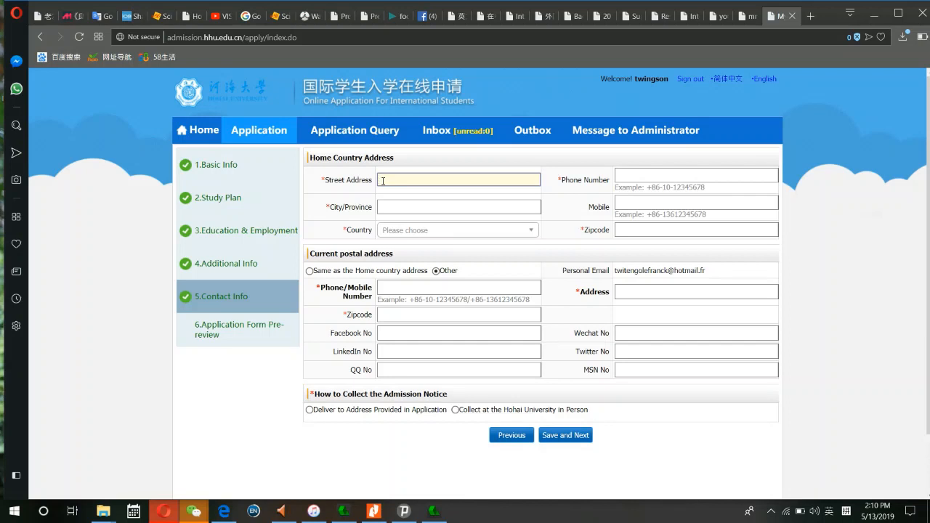
pyautogui.write('franceville')
pyautogui.click(386, 209)
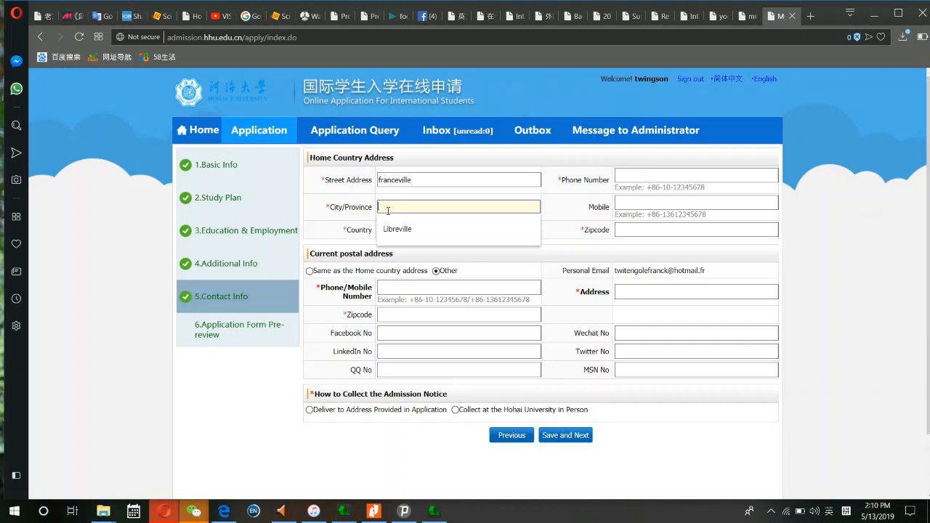
pyautogui.write('kin')
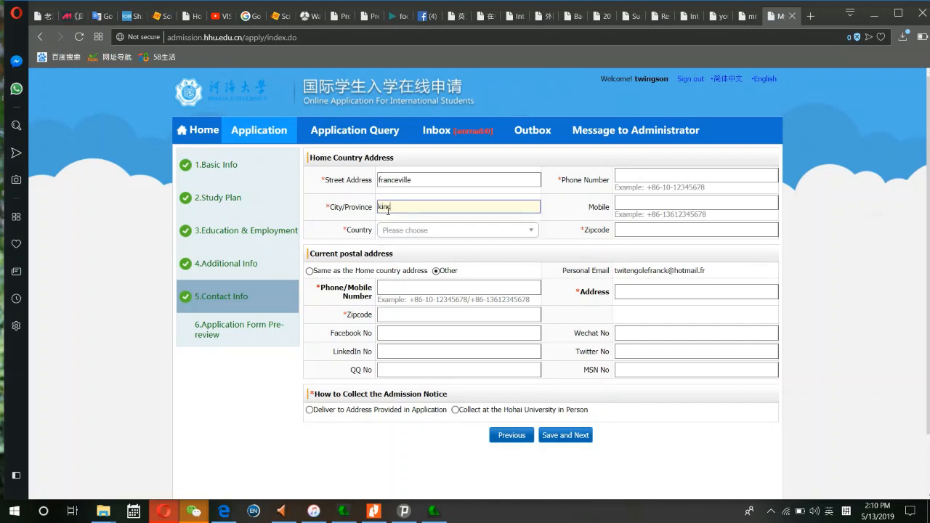
pyautogui.write('a')
pyautogui.write('h')
pyautogui.write('has')
pyautogui.click(392, 229)
pyautogui.write('c')
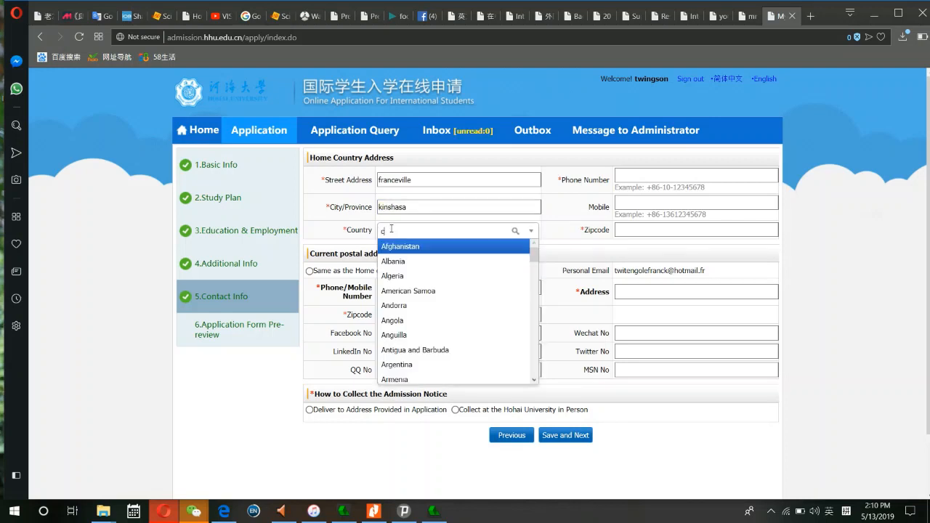
pyautogui.write('on')
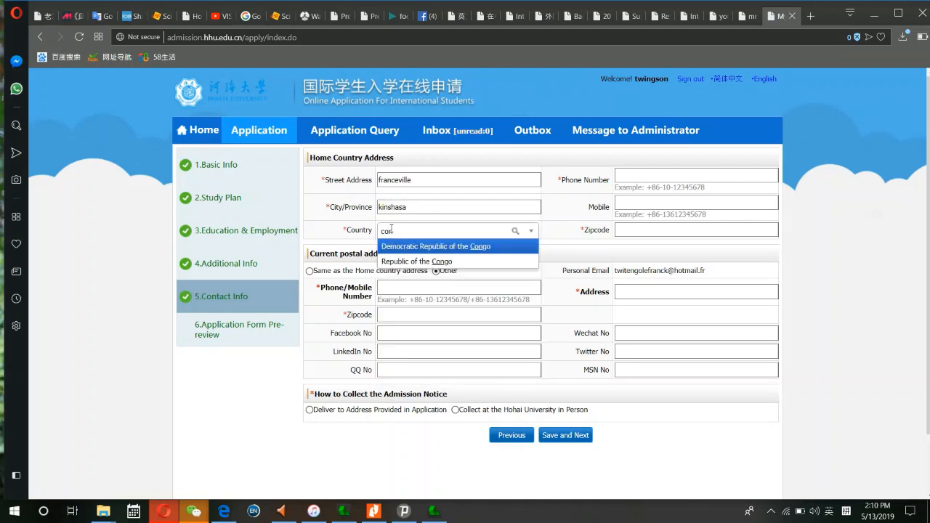
pyautogui.click(400, 248)
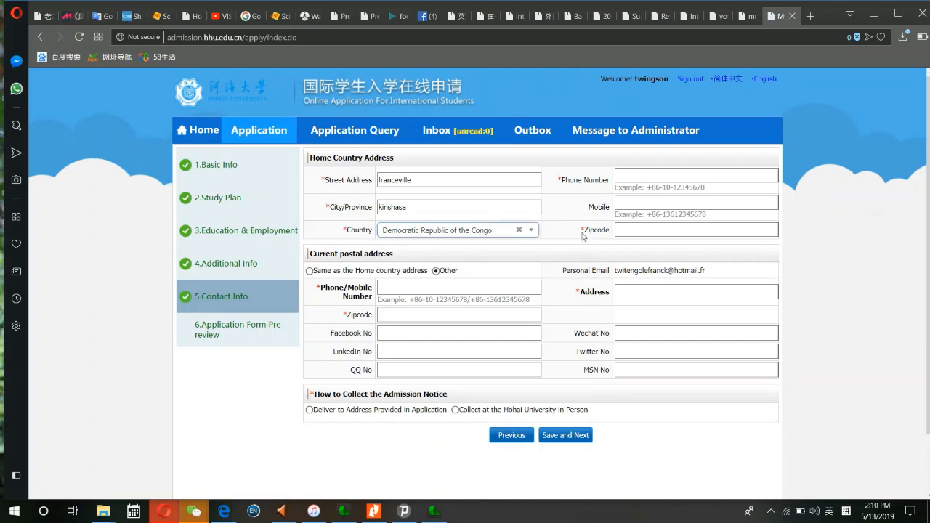
# - Enter the home phone with a +86 prefix and fill the mobile from a saved number
pyautogui.click(625, 175)
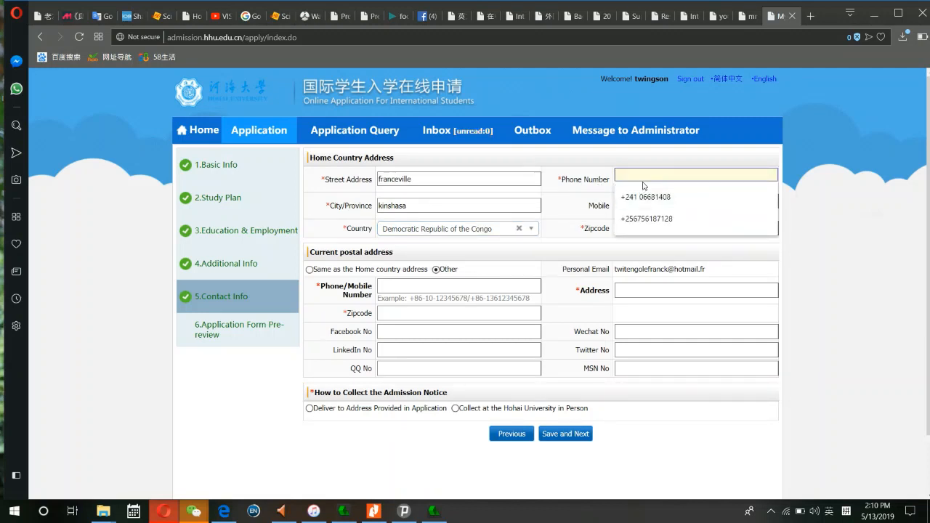
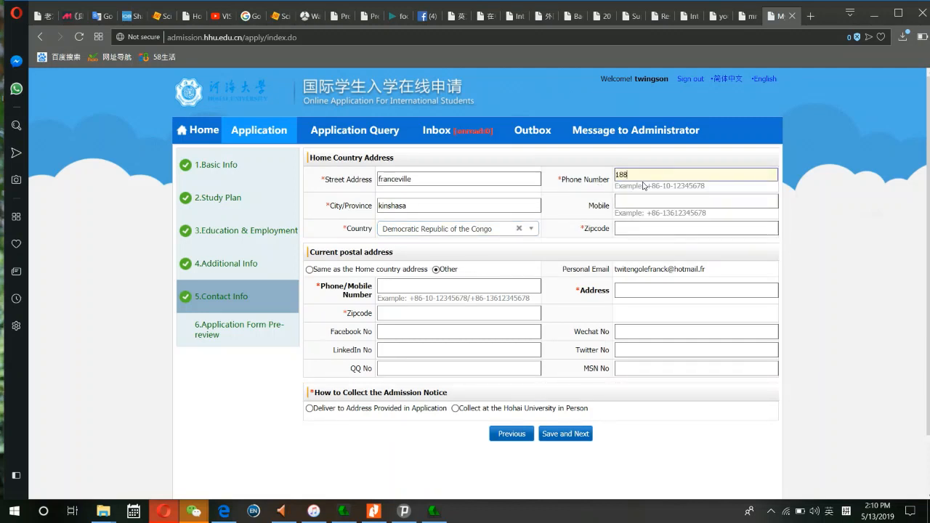
pyautogui.press('Tab')
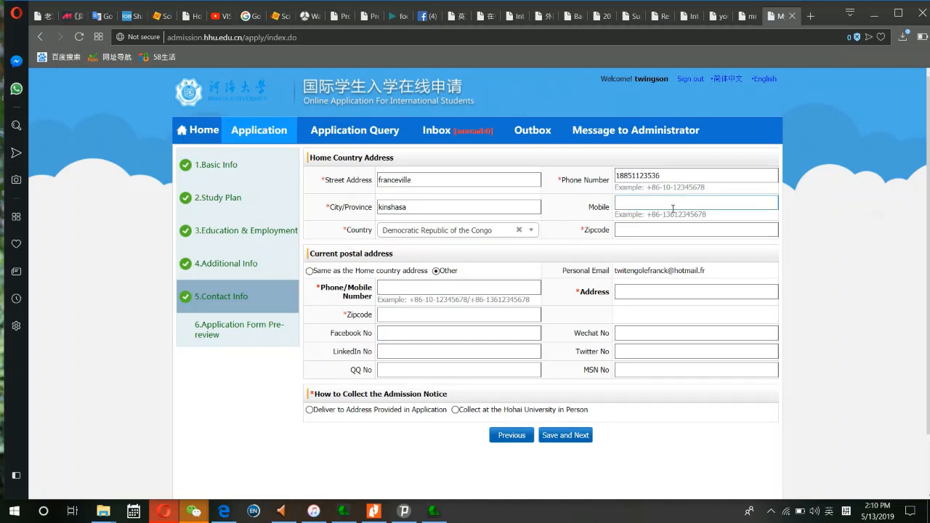
pyautogui.click(673, 207)
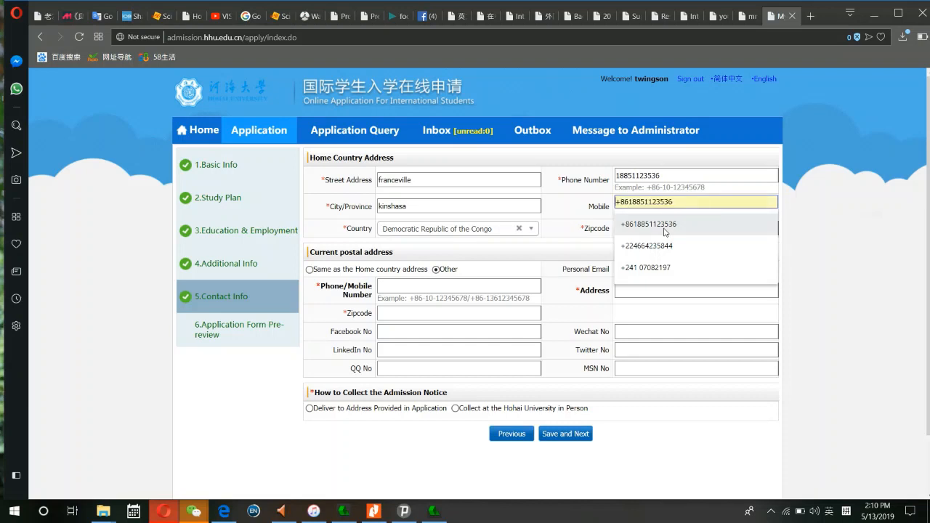
pyautogui.click(663, 225)
pyautogui.click(618, 176)
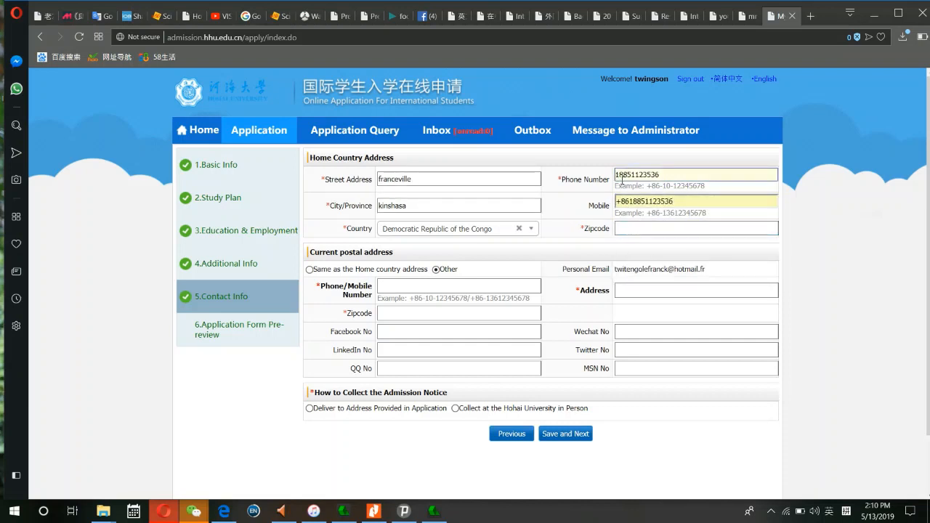
pyautogui.write('+86')
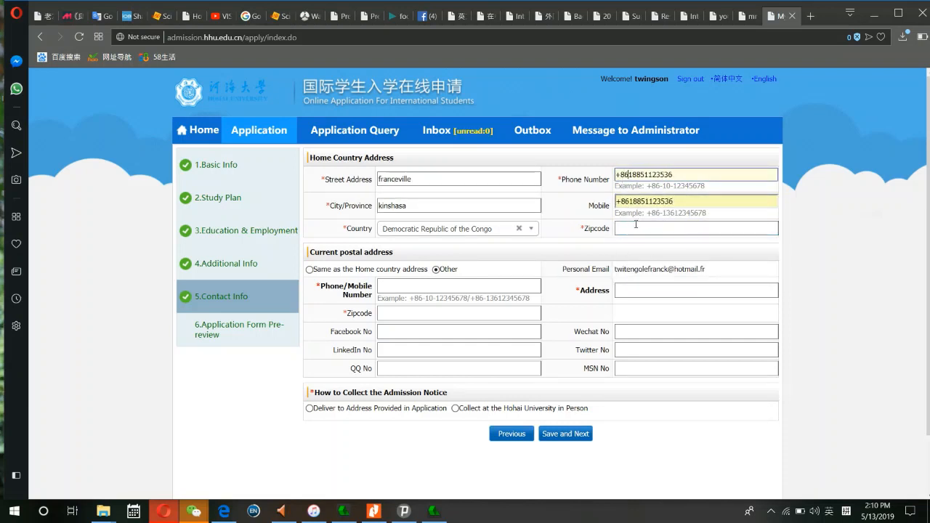
# - Enter the home zipcode, correcting the mistyped digits
pyautogui.click(635, 228)
pyautogui.write('211')
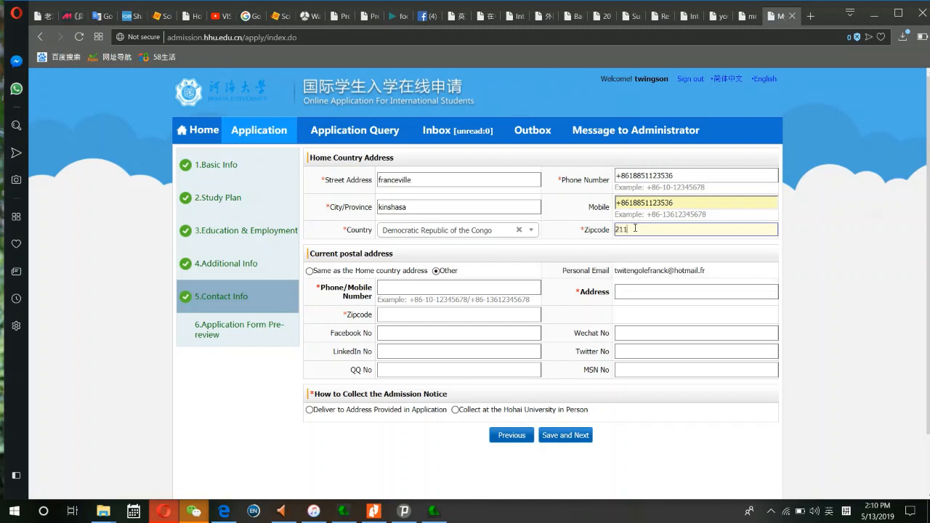
pyautogui.write('10')
pyautogui.write('1')
pyautogui.write('1')
pyautogui.press('BackSpace')
pyautogui.press('BackSpace')
pyautogui.press('BackSpace')
pyautogui.press('BackSpace')
pyautogui.press('BackSpace')
pyautogui.write('+23')
pyautogui.press('BackSpace')
pyautogui.press('BackSpace')
pyautogui.write('00243')
pyautogui.click(388, 290)
# - Keep a separate postal address and fill its phone and zipcode from saved suggestions
pyautogui.click(310, 271)
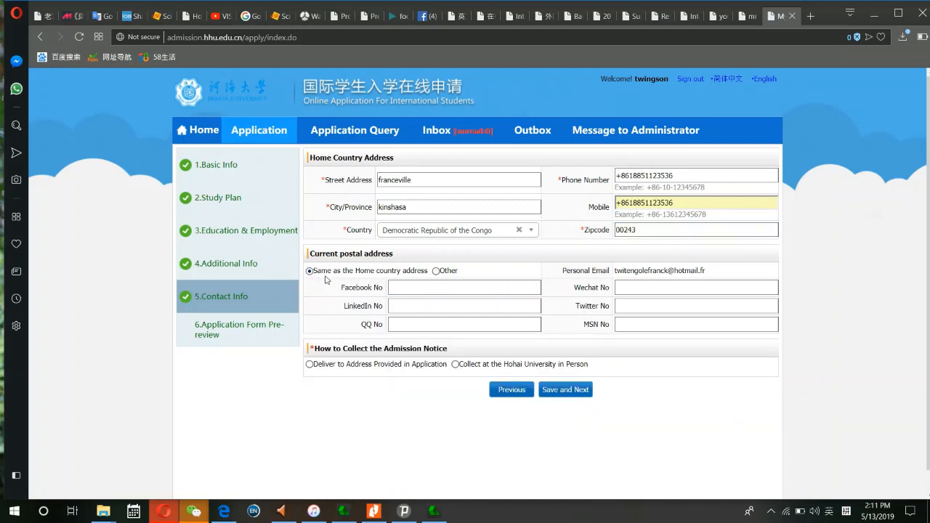
pyautogui.click(436, 272)
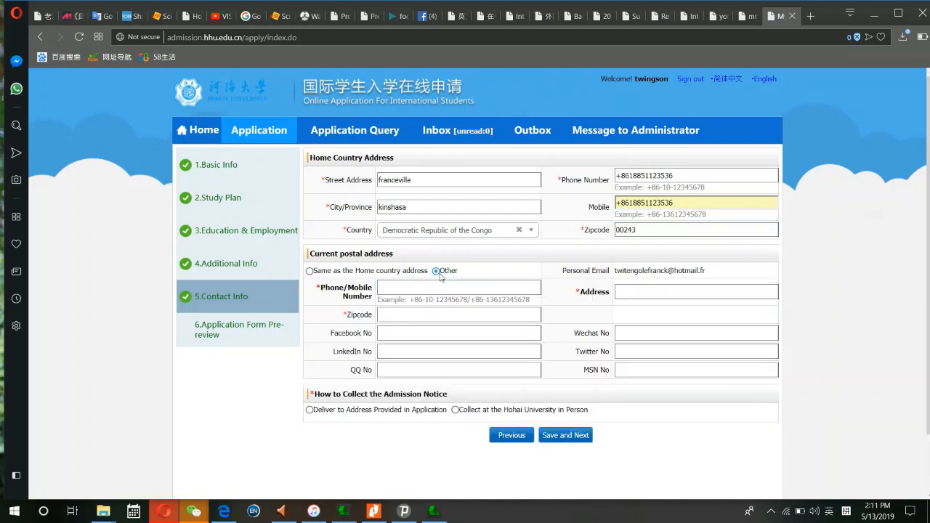
pyautogui.click(439, 287)
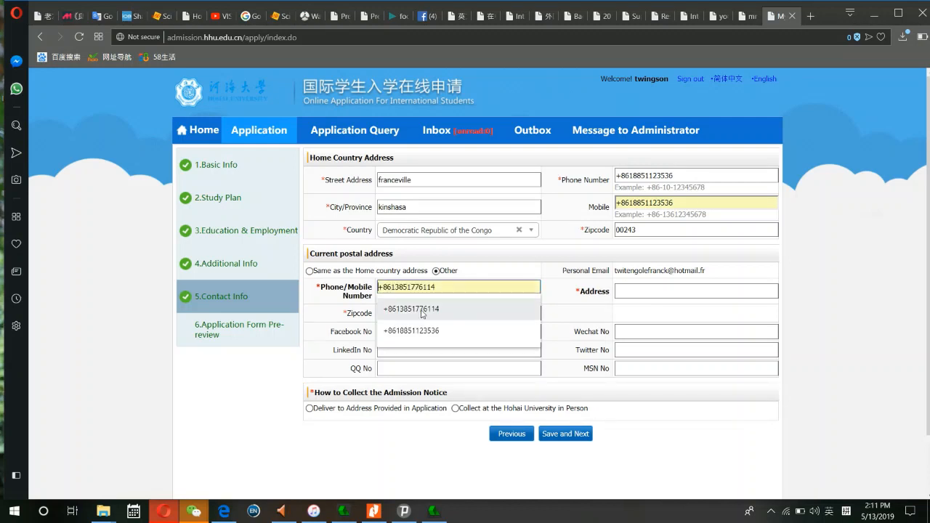
pyautogui.click(434, 330)
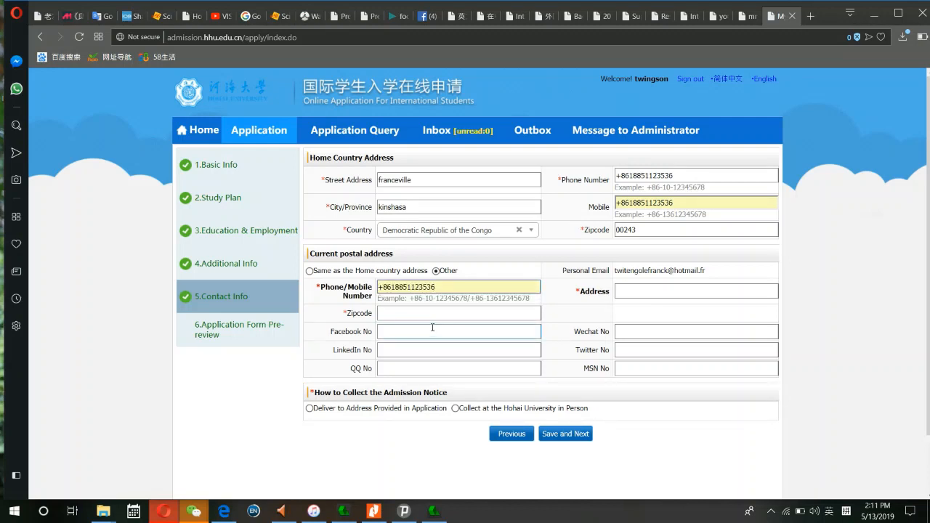
pyautogui.click(403, 313)
pyautogui.click(400, 338)
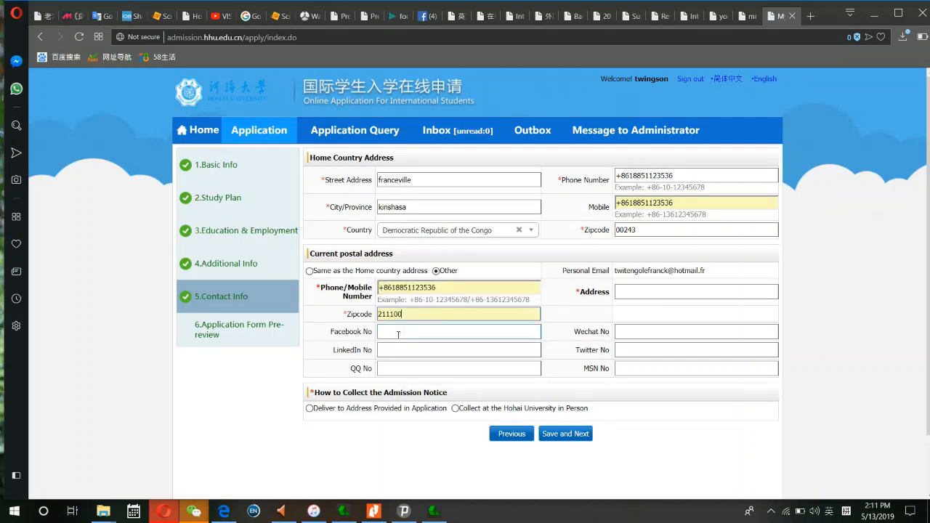
pyautogui.click(398, 335)
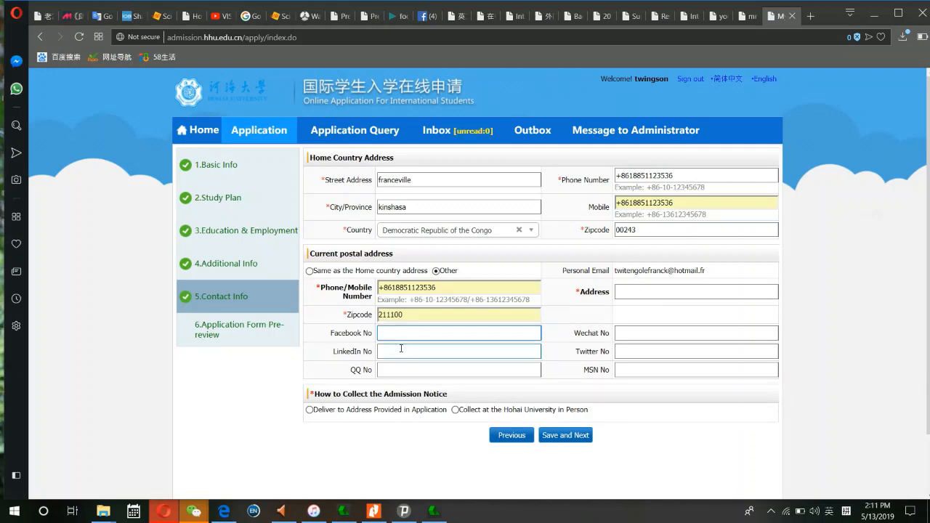
pyautogui.click(401, 350)
# - Fill postal address and WeChat ID from autofill, choose in-person notice collection, and save
pyautogui.click(630, 295)
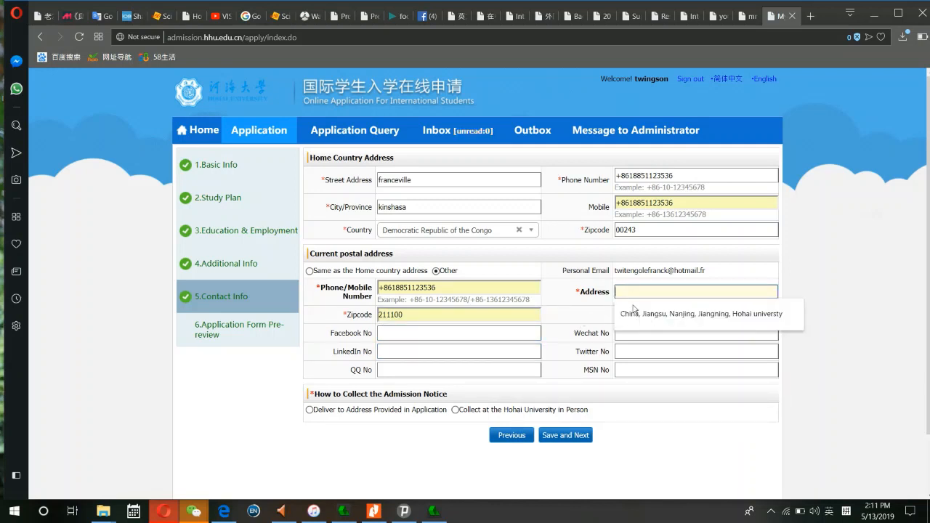
pyautogui.click(633, 314)
pyautogui.click(630, 333)
pyautogui.click(629, 354)
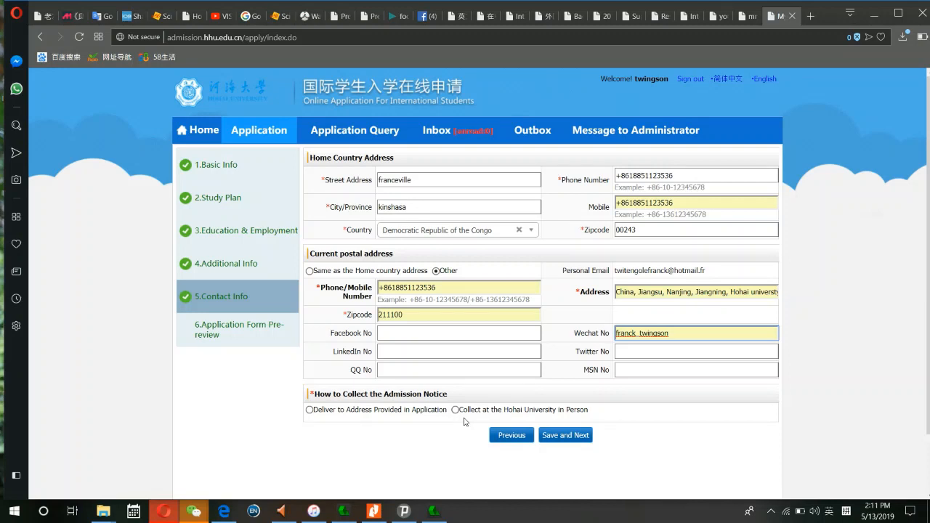
pyautogui.click(456, 411)
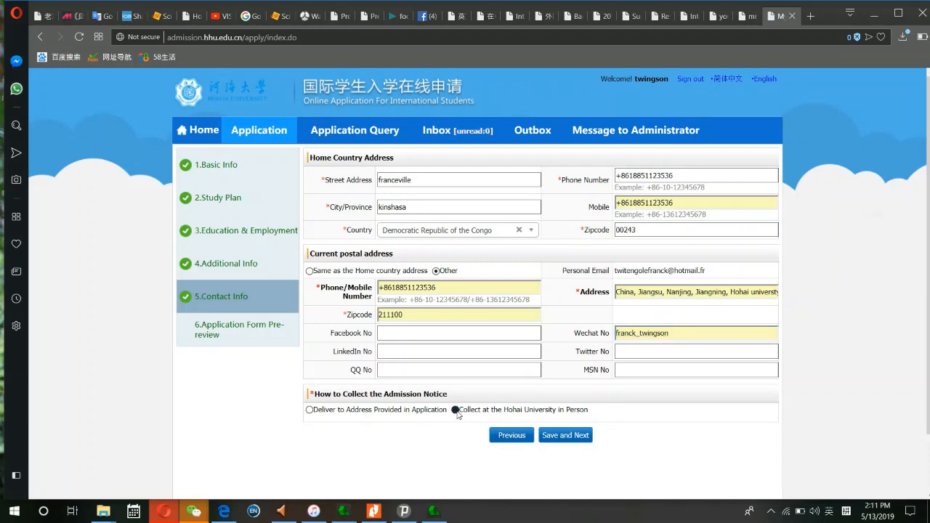
pyautogui.click(564, 435)
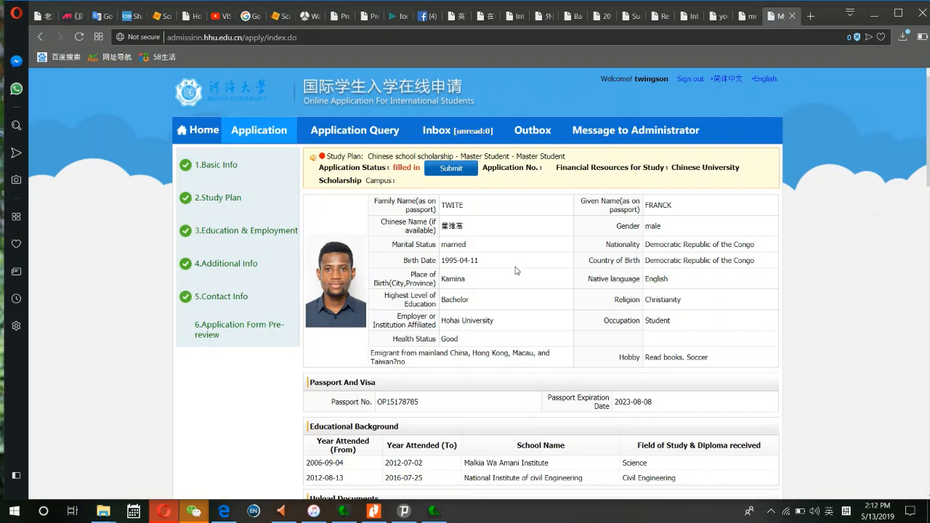
pyautogui.scroll(-5, 513, 275)
pyautogui.scroll(-2, 513, 275)
pyautogui.scroll(5, 514, 274)
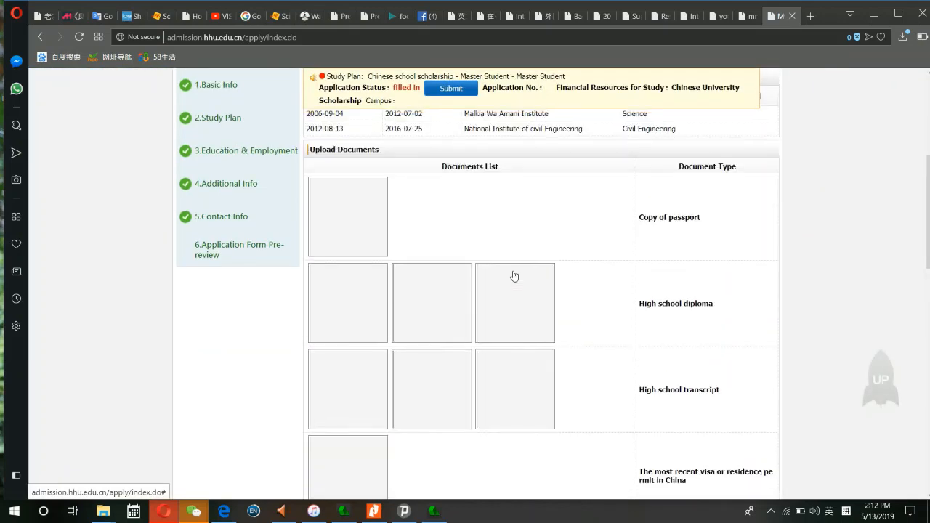
pyautogui.scroll(-5, 492, 309)
pyautogui.scroll(-3, 491, 309)
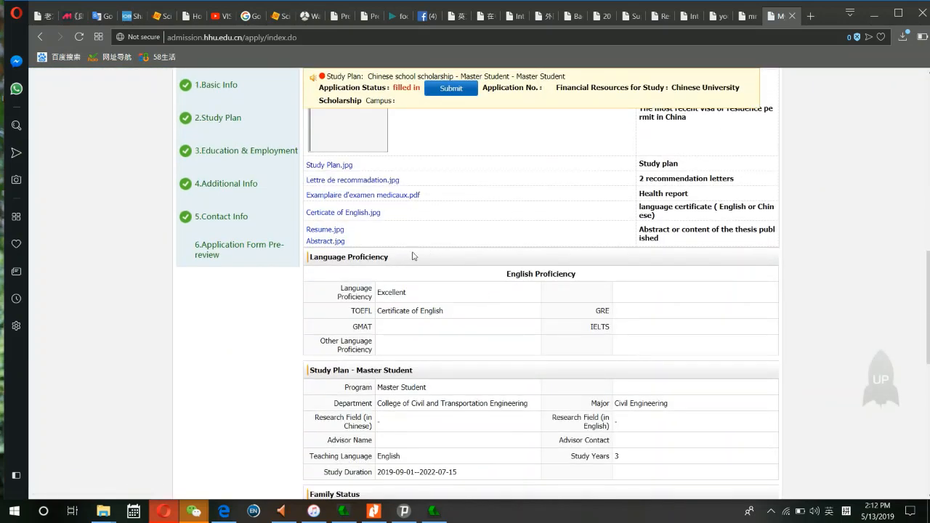
pyautogui.scroll(-2, 412, 312)
pyautogui.scroll(-1, 411, 317)
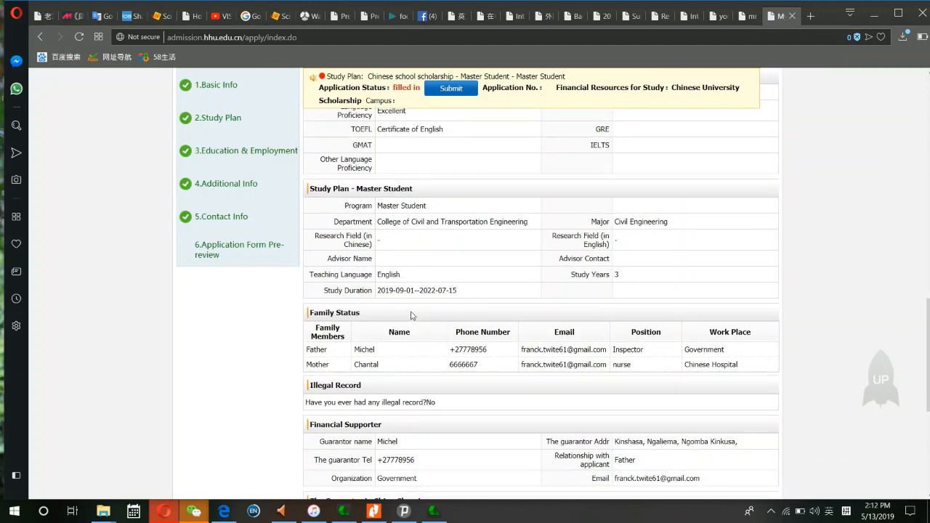
pyautogui.scroll(-4, 411, 315)
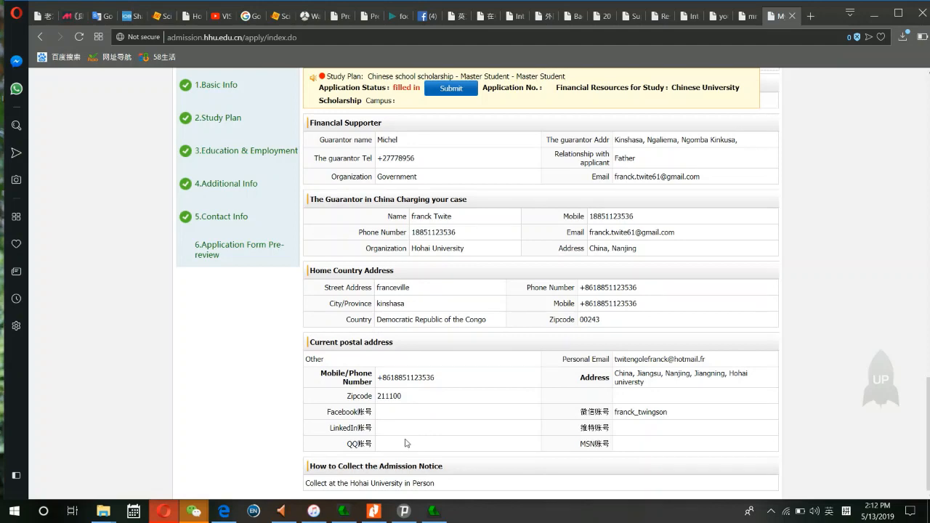
pyautogui.scroll(15, 422, 327)
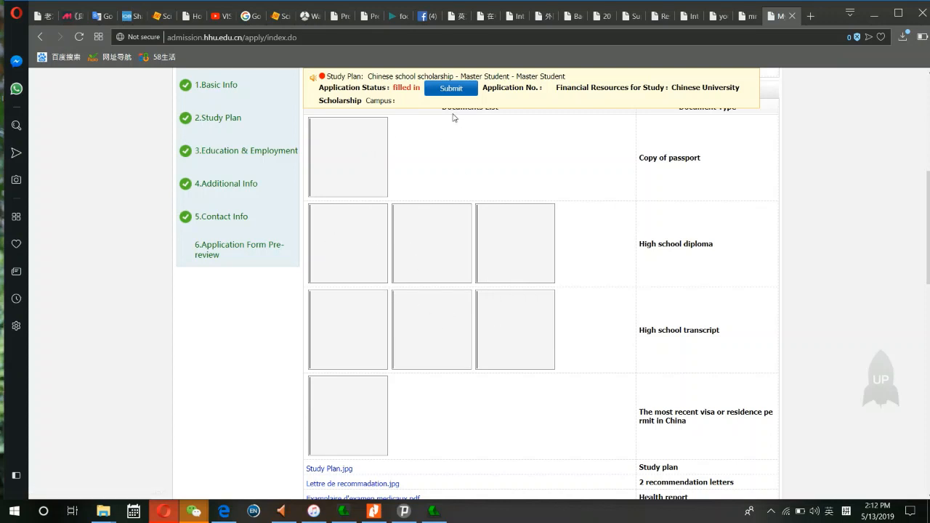
pyautogui.scroll(8, 457, 138)
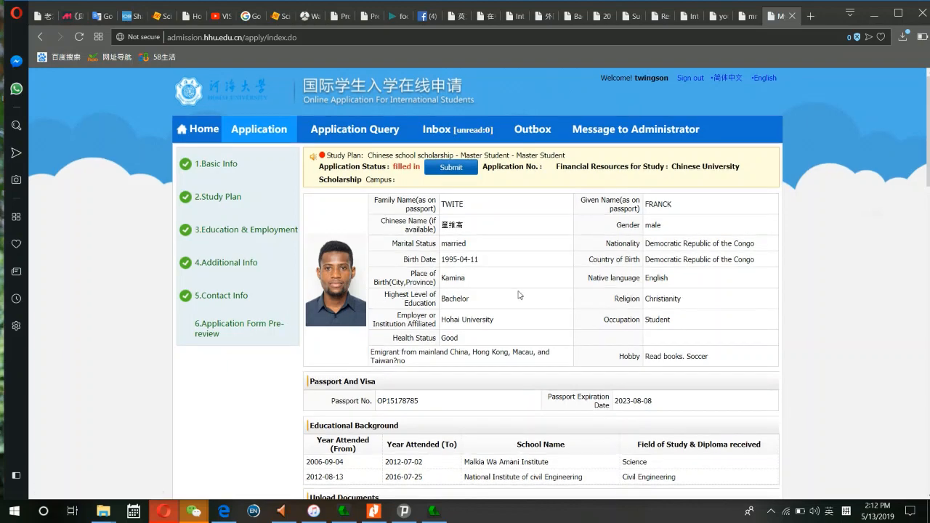
pyautogui.scroll(-15, 519, 295)
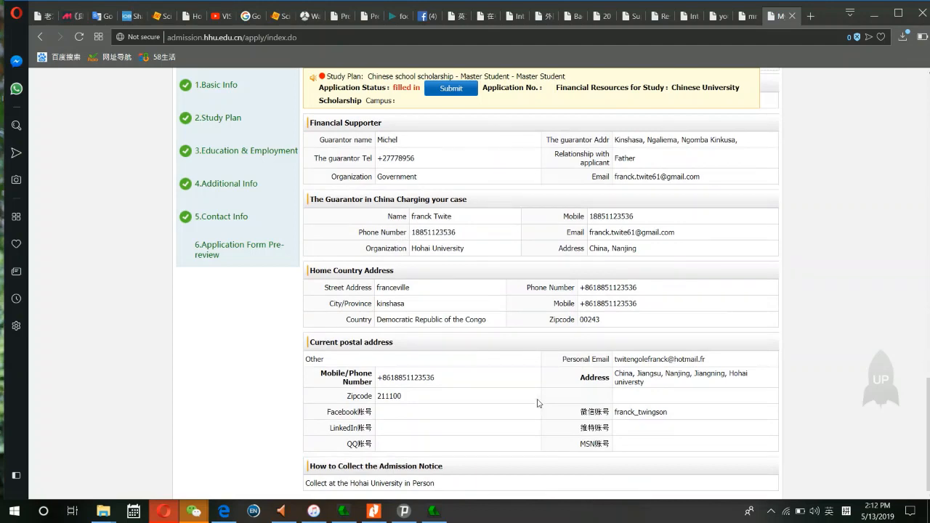
pyautogui.scroll(20, 538, 403)
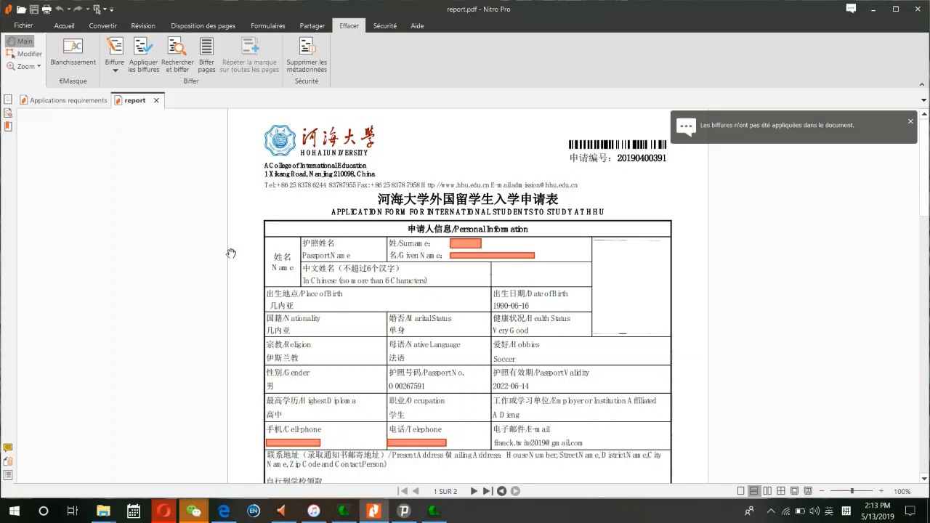
# - Scroll up and down through report.pdf to review its contents
pyautogui.scroll(-3, 542, 282)
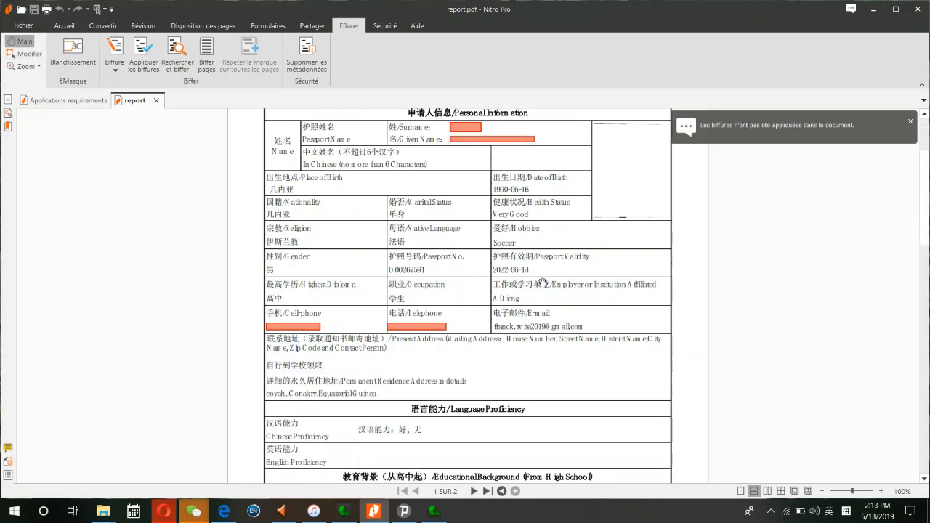
pyautogui.scroll(-2, 542, 282)
pyautogui.scroll(5, 542, 282)
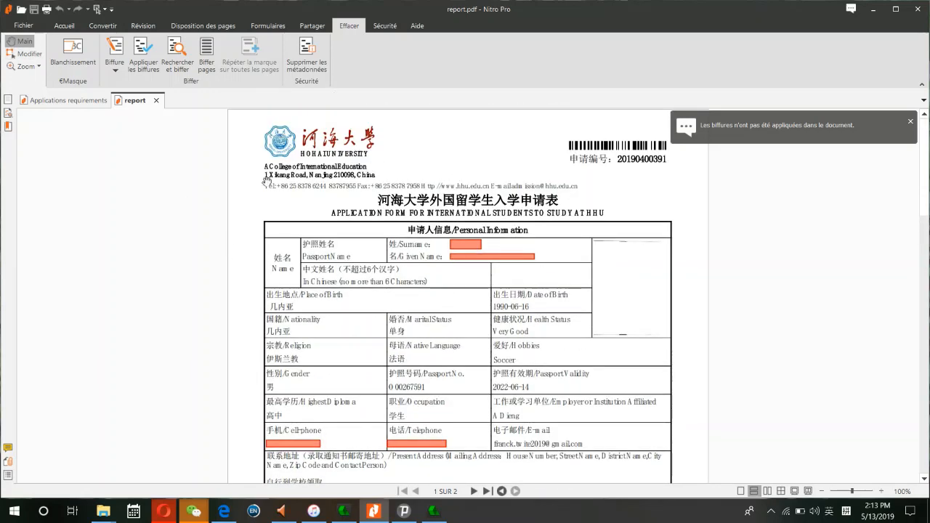
pyautogui.scroll(-3, 356, 222)
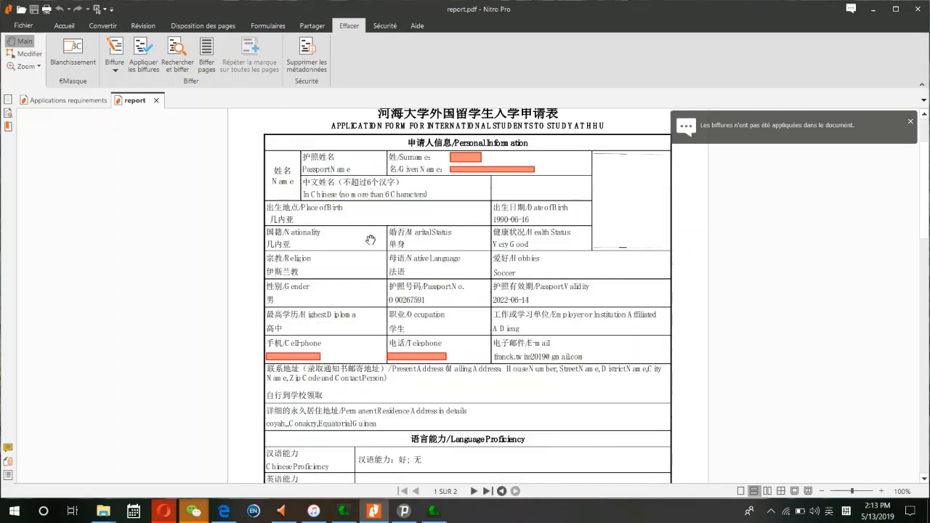
pyautogui.scroll(2, 370, 240)
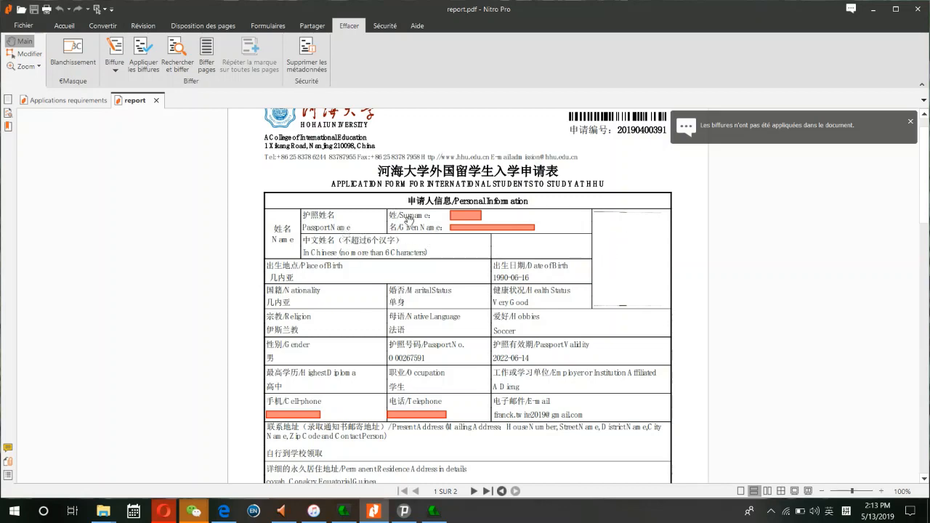
pyautogui.scroll(-20, 485, 317)
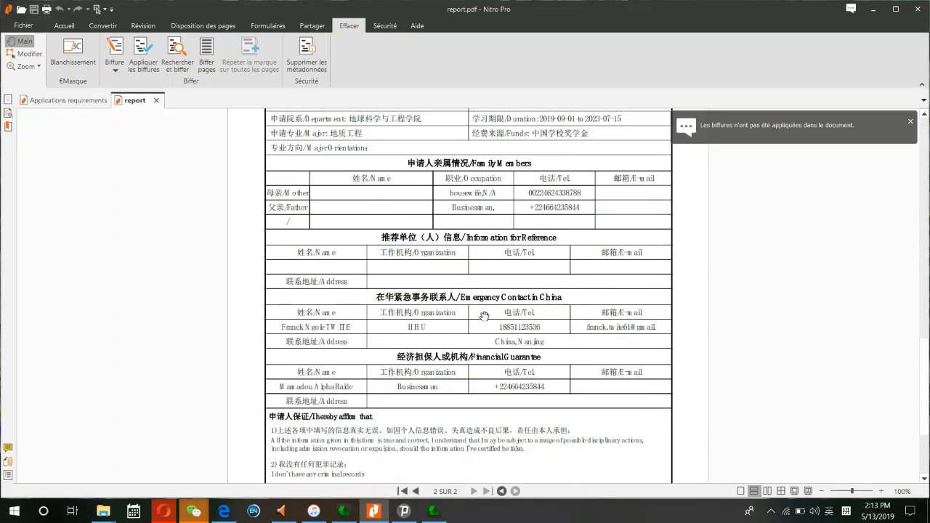
pyautogui.scroll(-5, 484, 316)
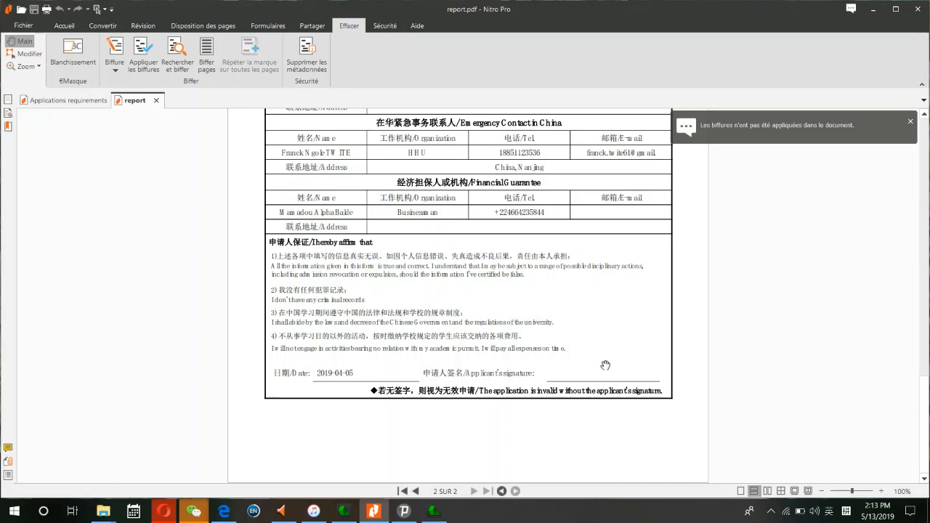
pyautogui.scroll(11, 604, 361)
pyautogui.scroll(19, 606, 358)
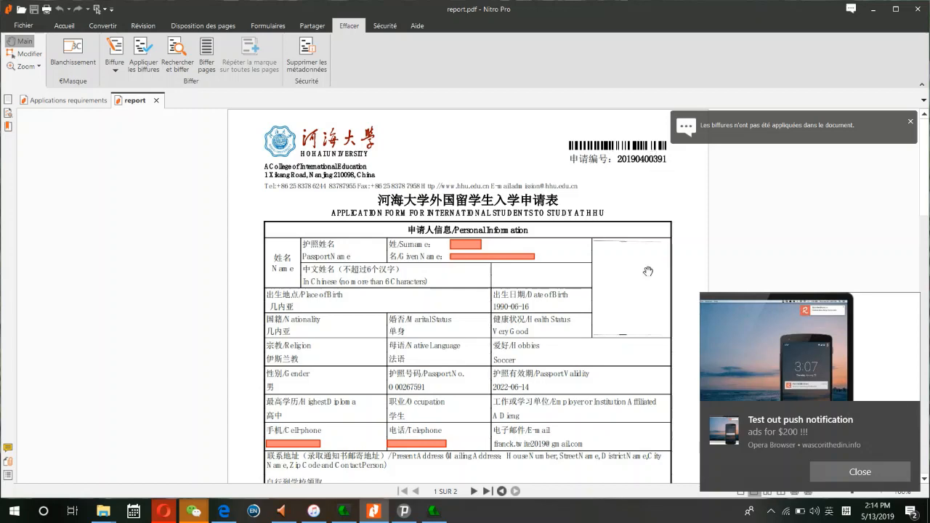
# - Dismiss the browser push notifications and bring up the Applications requirements document's application list
pyautogui.click(847, 472)
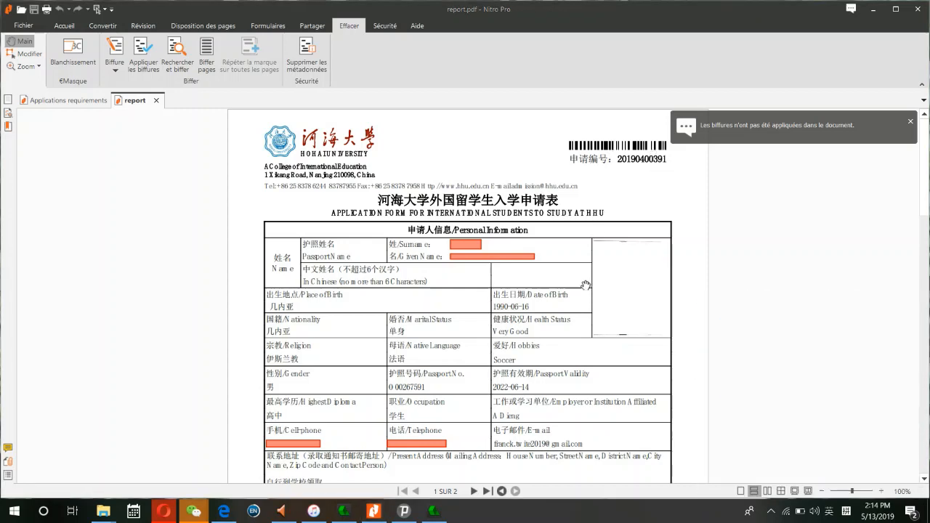
pyautogui.scroll(-1, 615, 218)
pyautogui.scroll(-8, 615, 218)
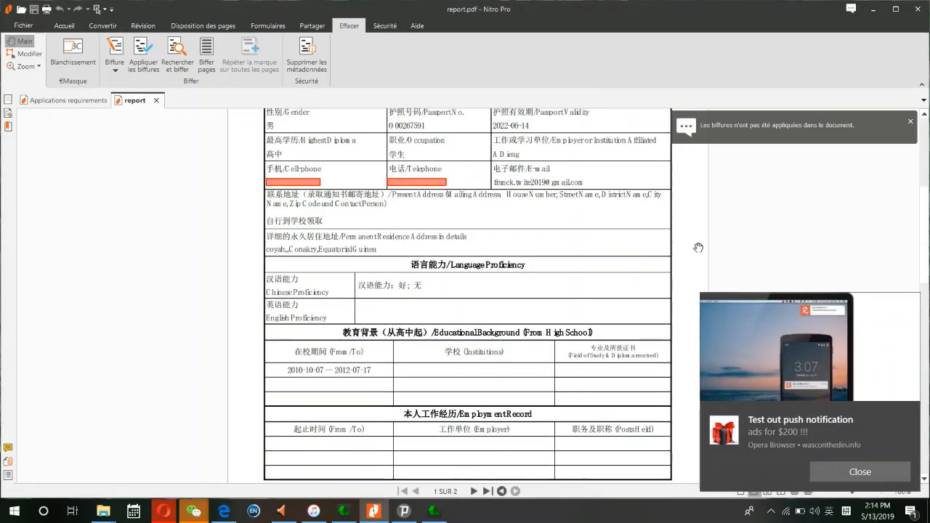
pyautogui.click(872, 476)
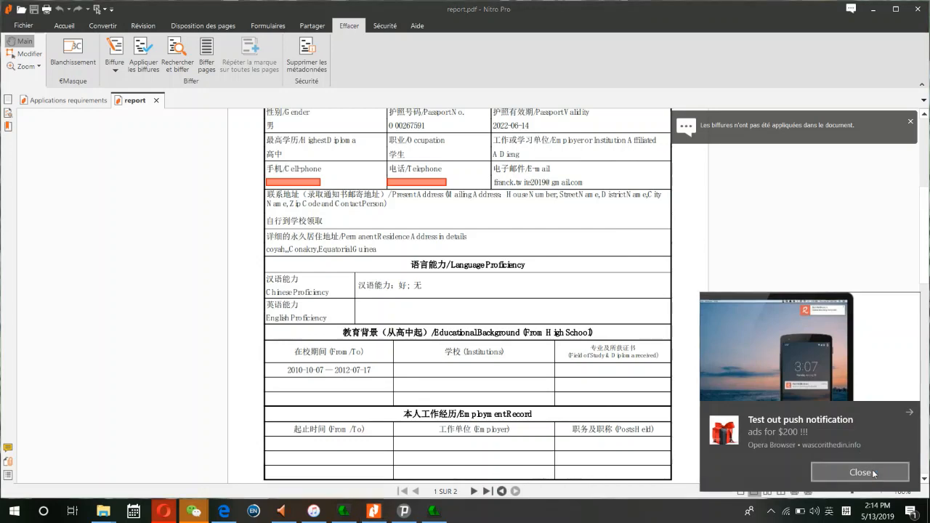
pyautogui.scroll(-3, 559, 367)
pyautogui.scroll(-20, 559, 367)
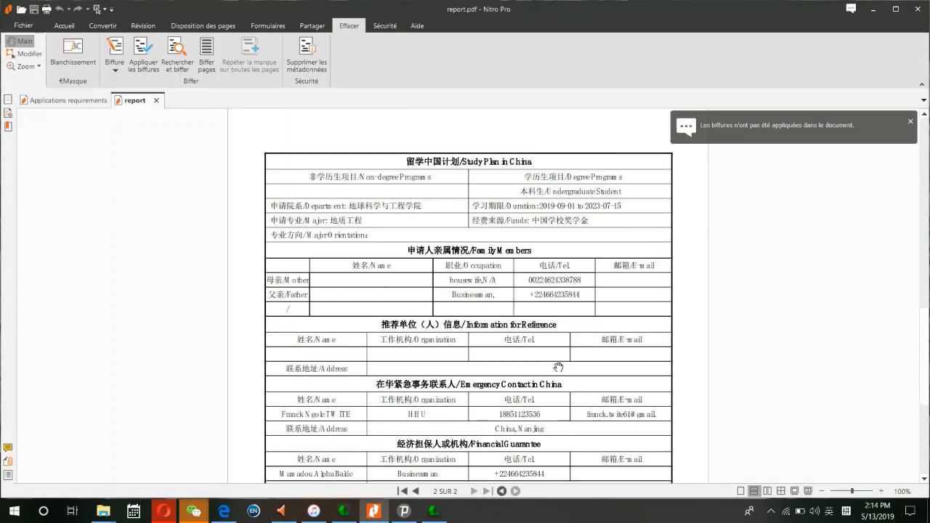
pyautogui.scroll(20, 558, 367)
pyautogui.scroll(9, 557, 367)
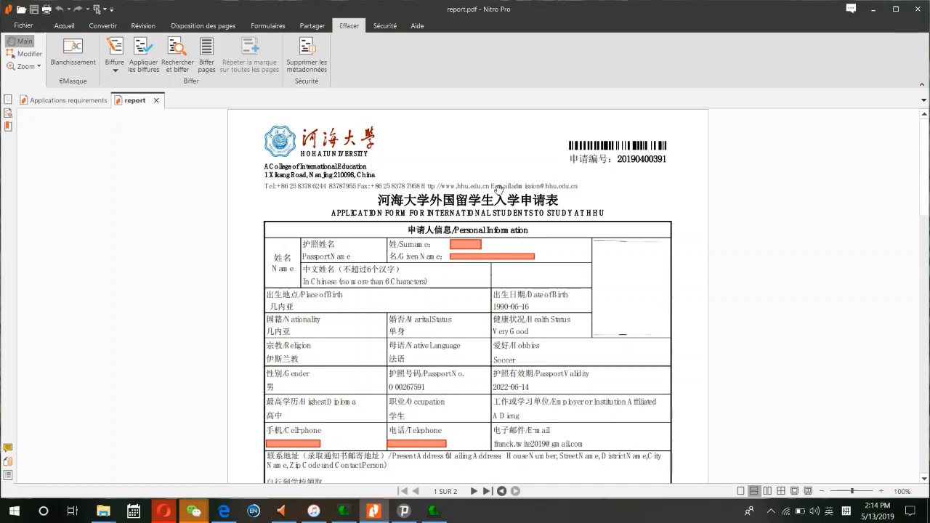
pyautogui.click(61, 102)
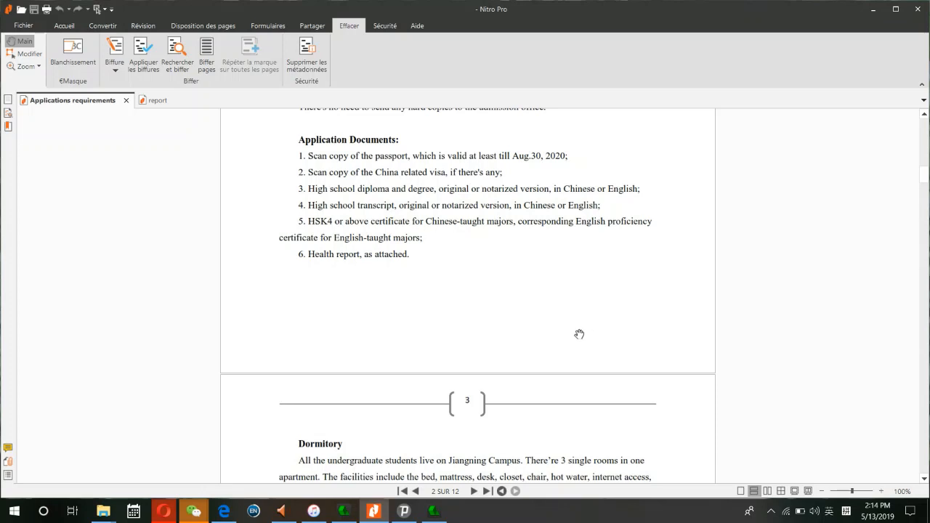
pyautogui.scroll(3, 578, 335)
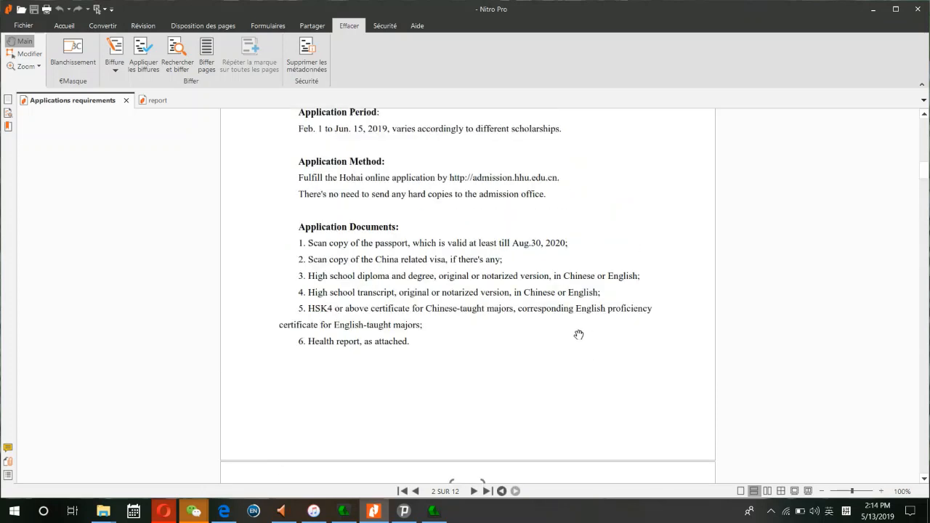